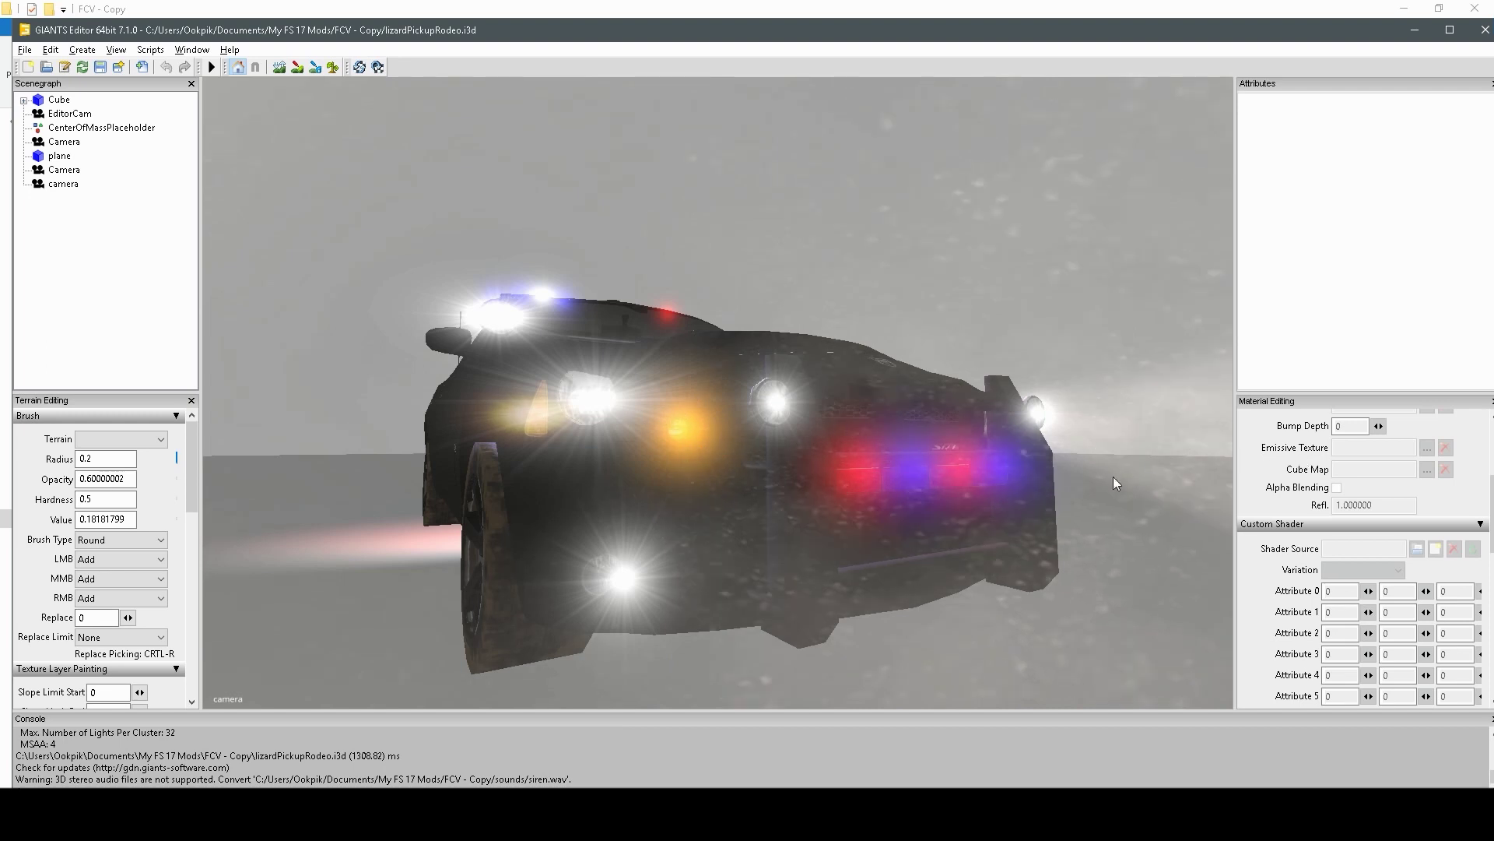
# Scroll through the Cube node's children in the Scenegraph, then switch to the file browser window
pyautogui.scroll(-1, 1359, 500)
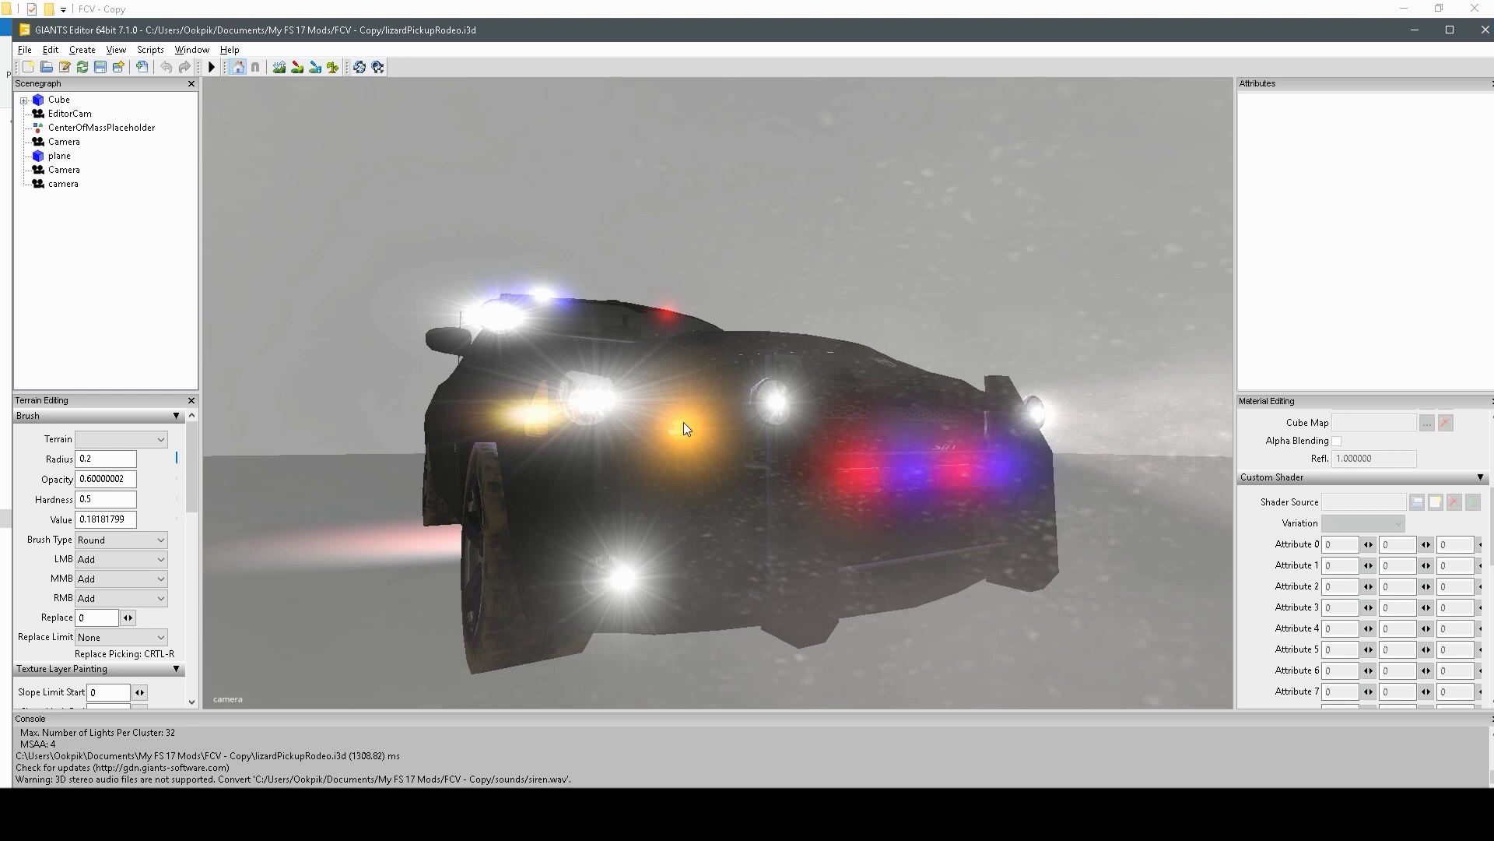
pyautogui.hotkey('alt', 'Tab')
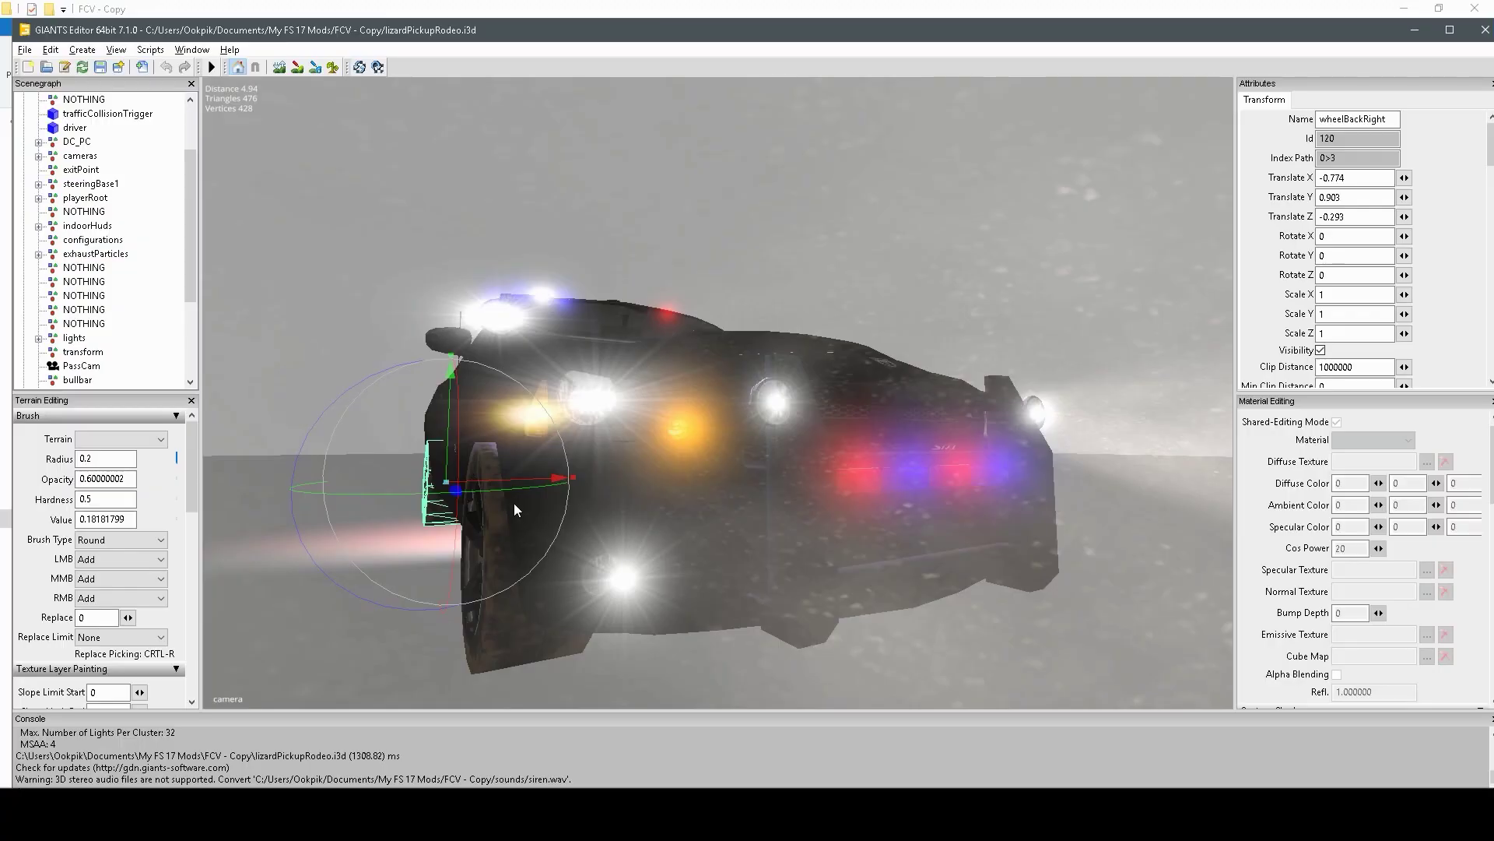
# Reselect the root Cube node and re-expand it in the Scenegraph
pyautogui.scroll(2, 103, 195)
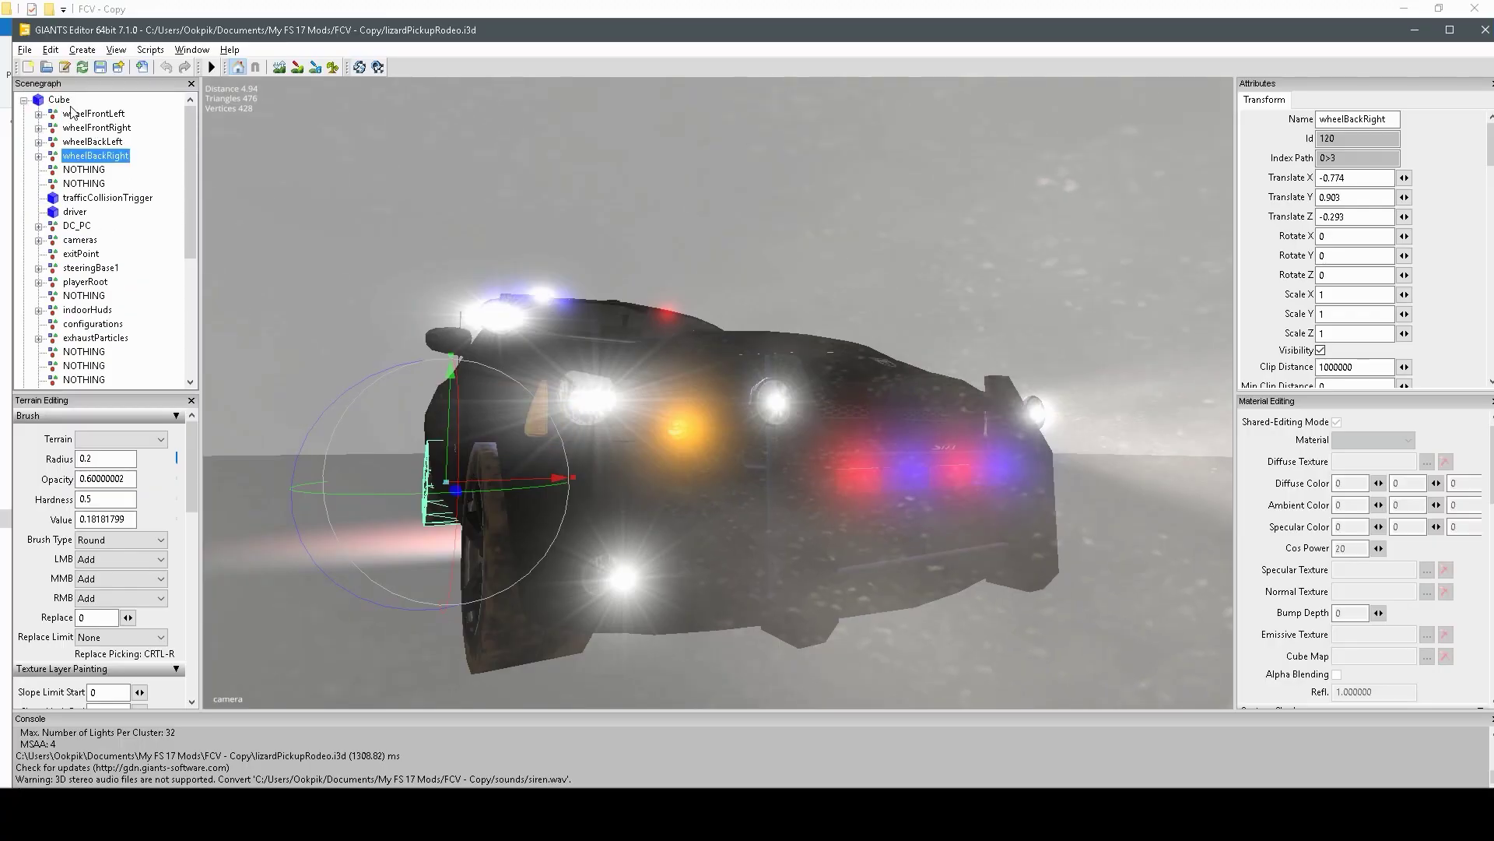
pyautogui.click(81, 128)
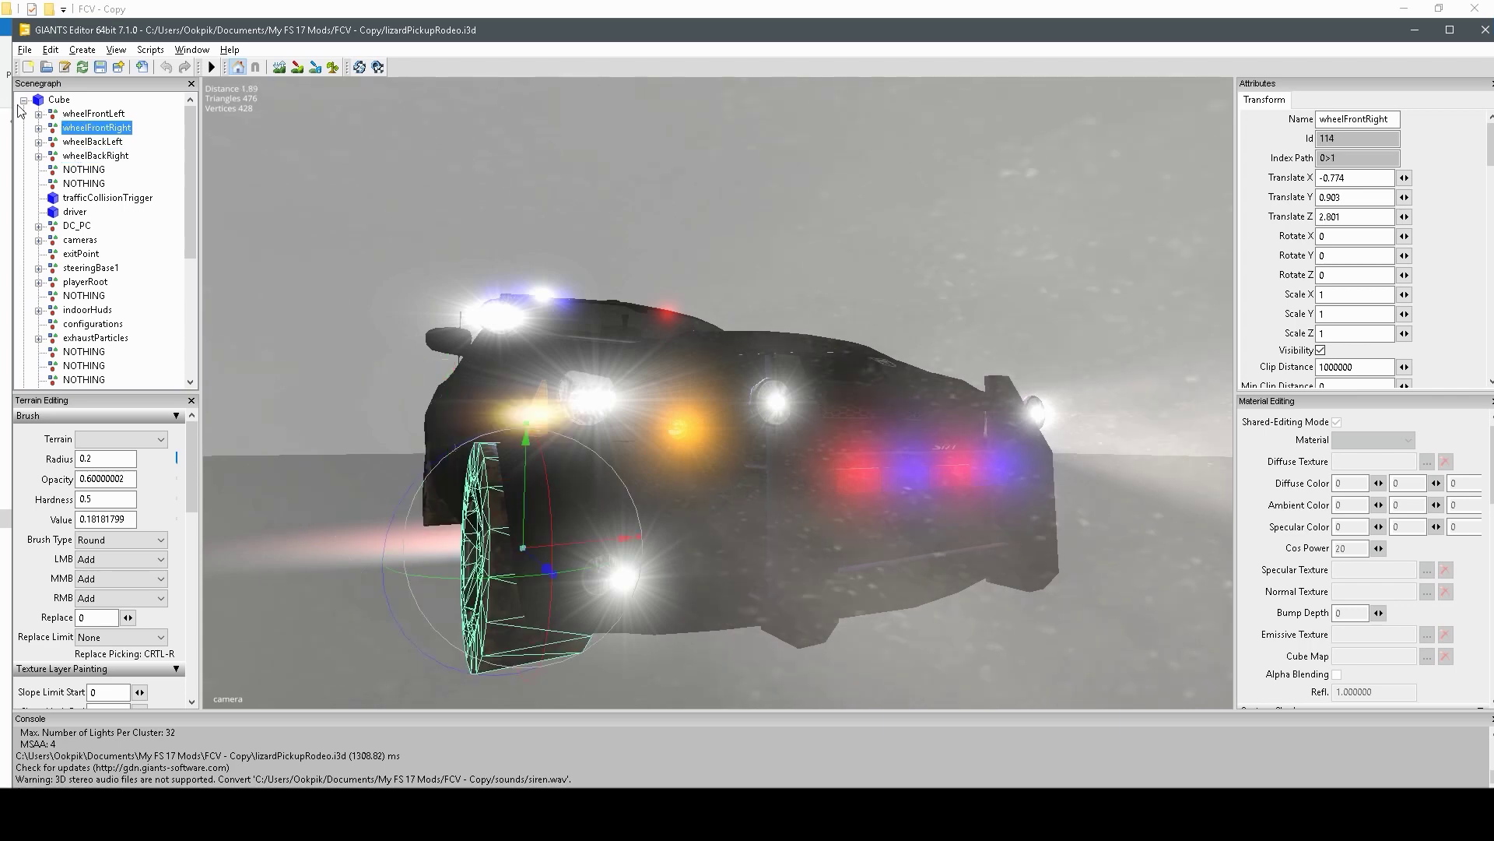
pyautogui.click(25, 100)
pyautogui.click(55, 100)
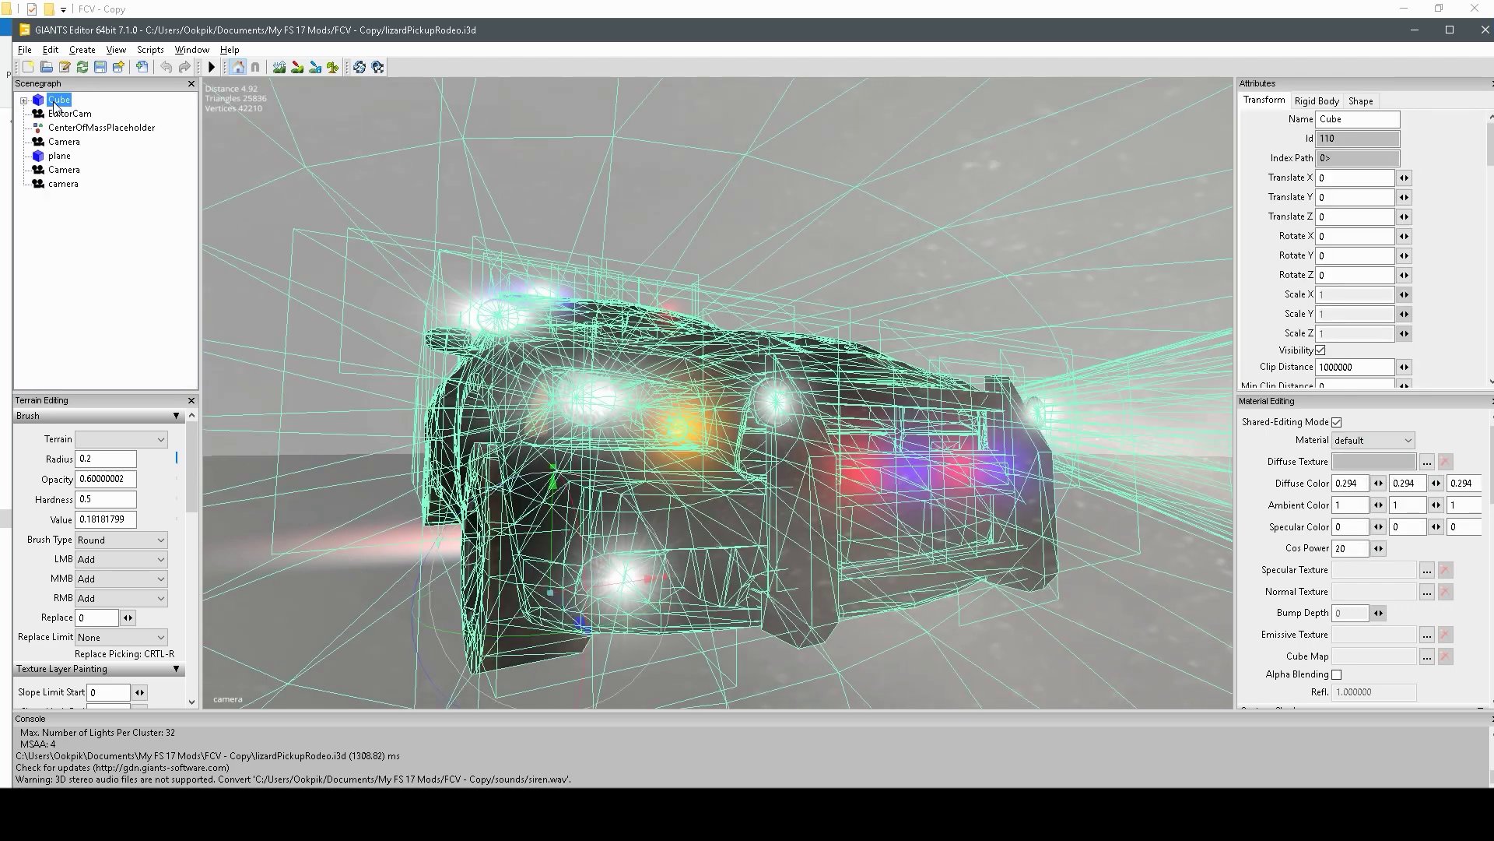
pyautogui.click(24, 99)
pyautogui.scroll(-3, 84, 175)
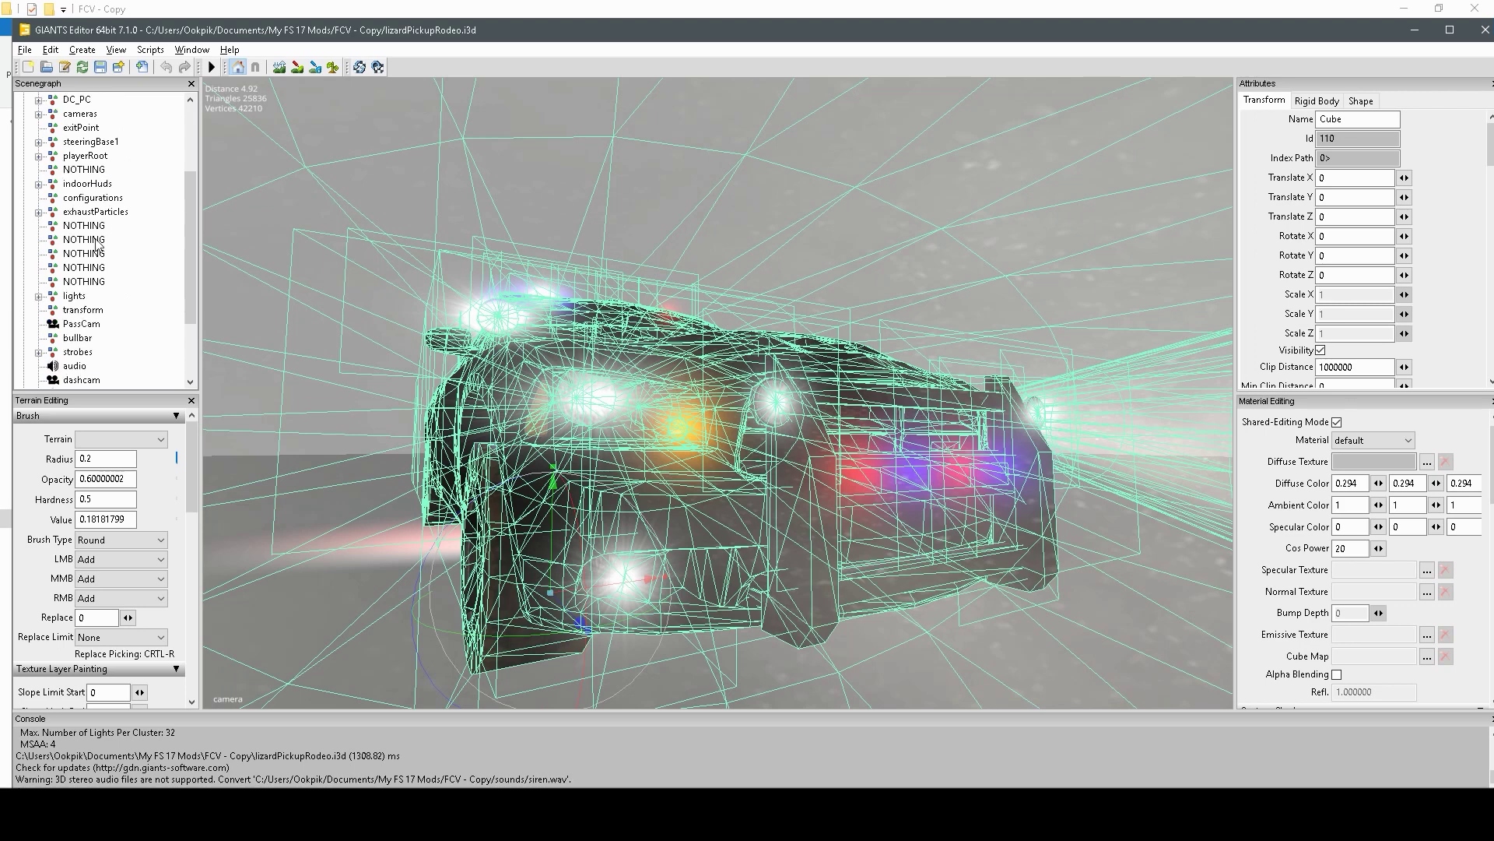
# Expand the lights › defaultLights › coronas branch under Cube
pyautogui.click(59, 297)
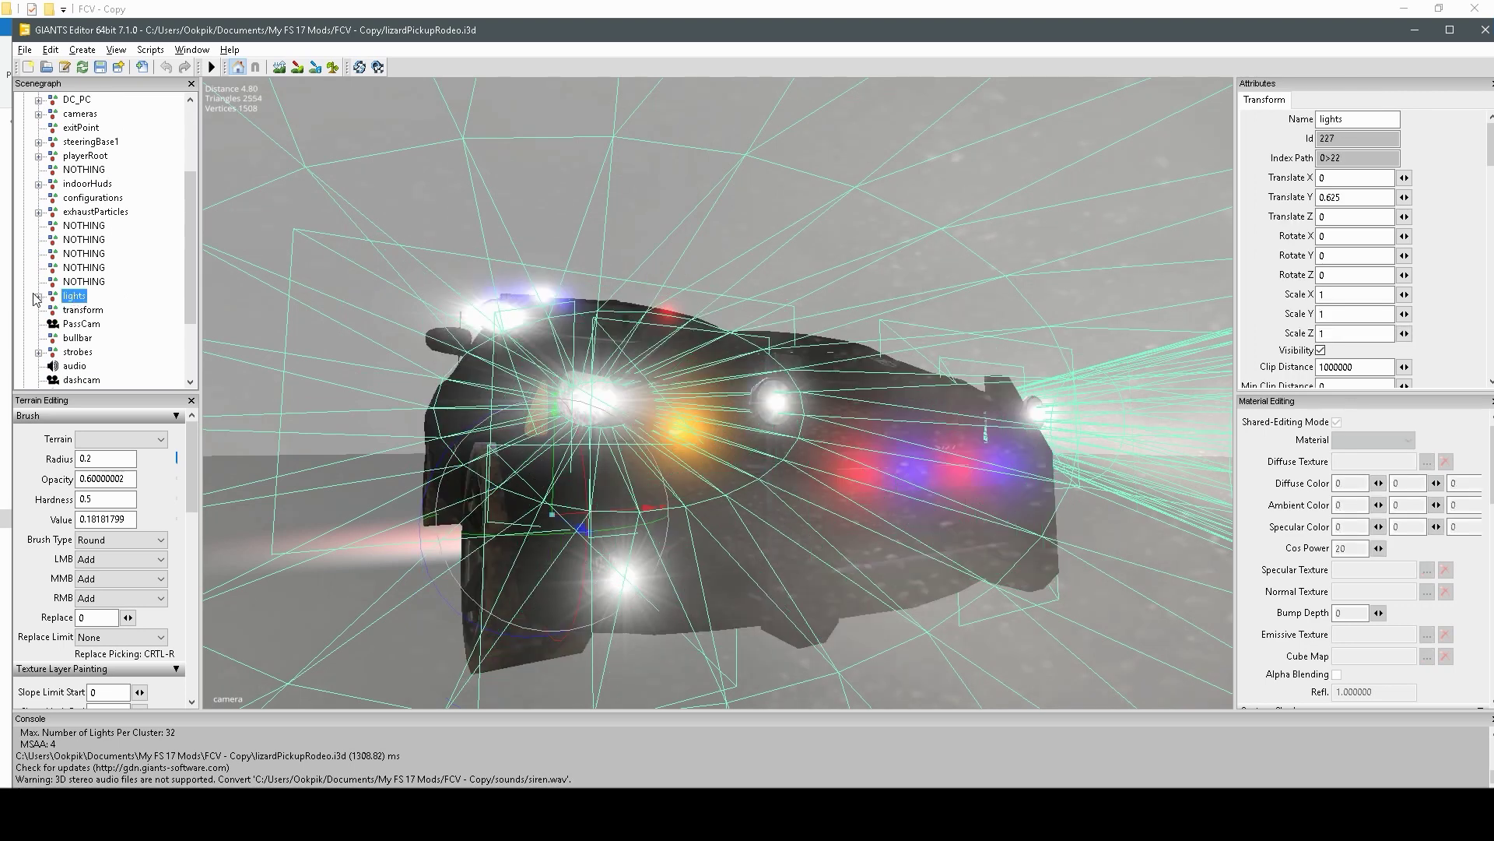
pyautogui.click(38, 296)
pyautogui.click(84, 156)
pyautogui.click(89, 241)
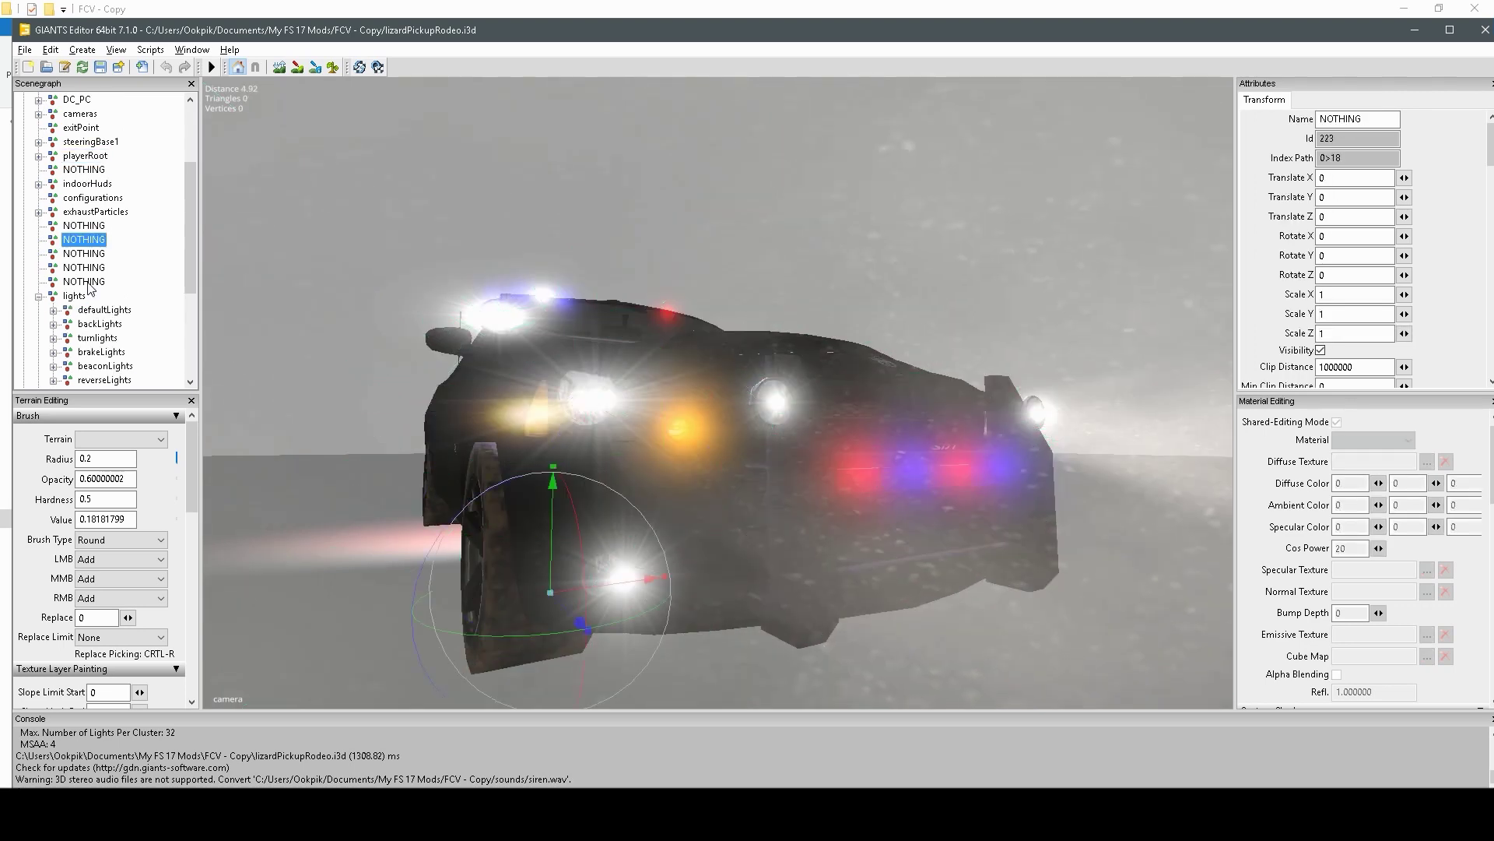
pyautogui.click(91, 324)
pyautogui.click(86, 310)
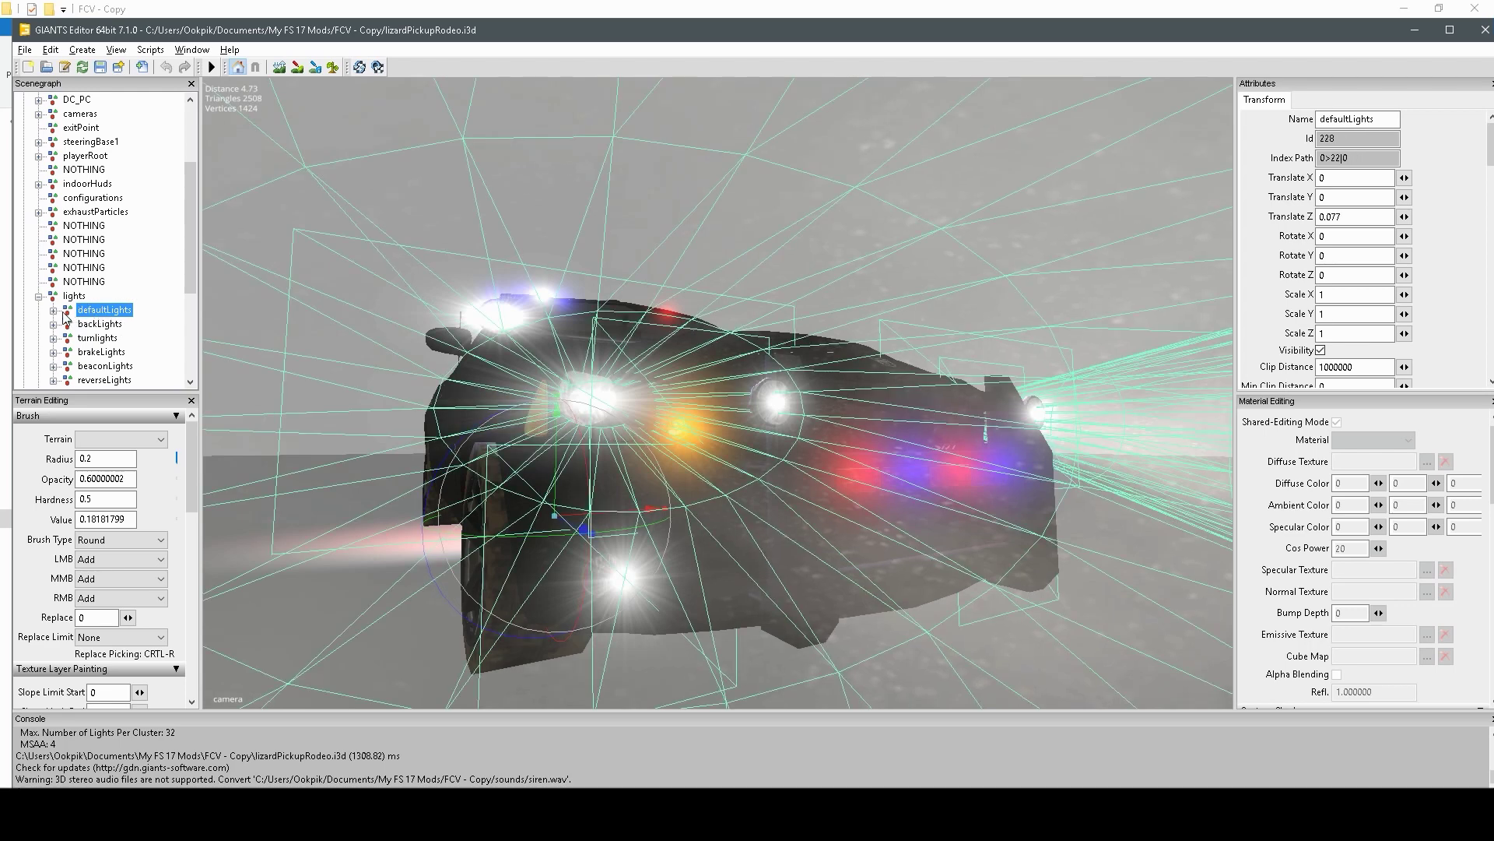
pyautogui.click(53, 310)
pyautogui.click(106, 323)
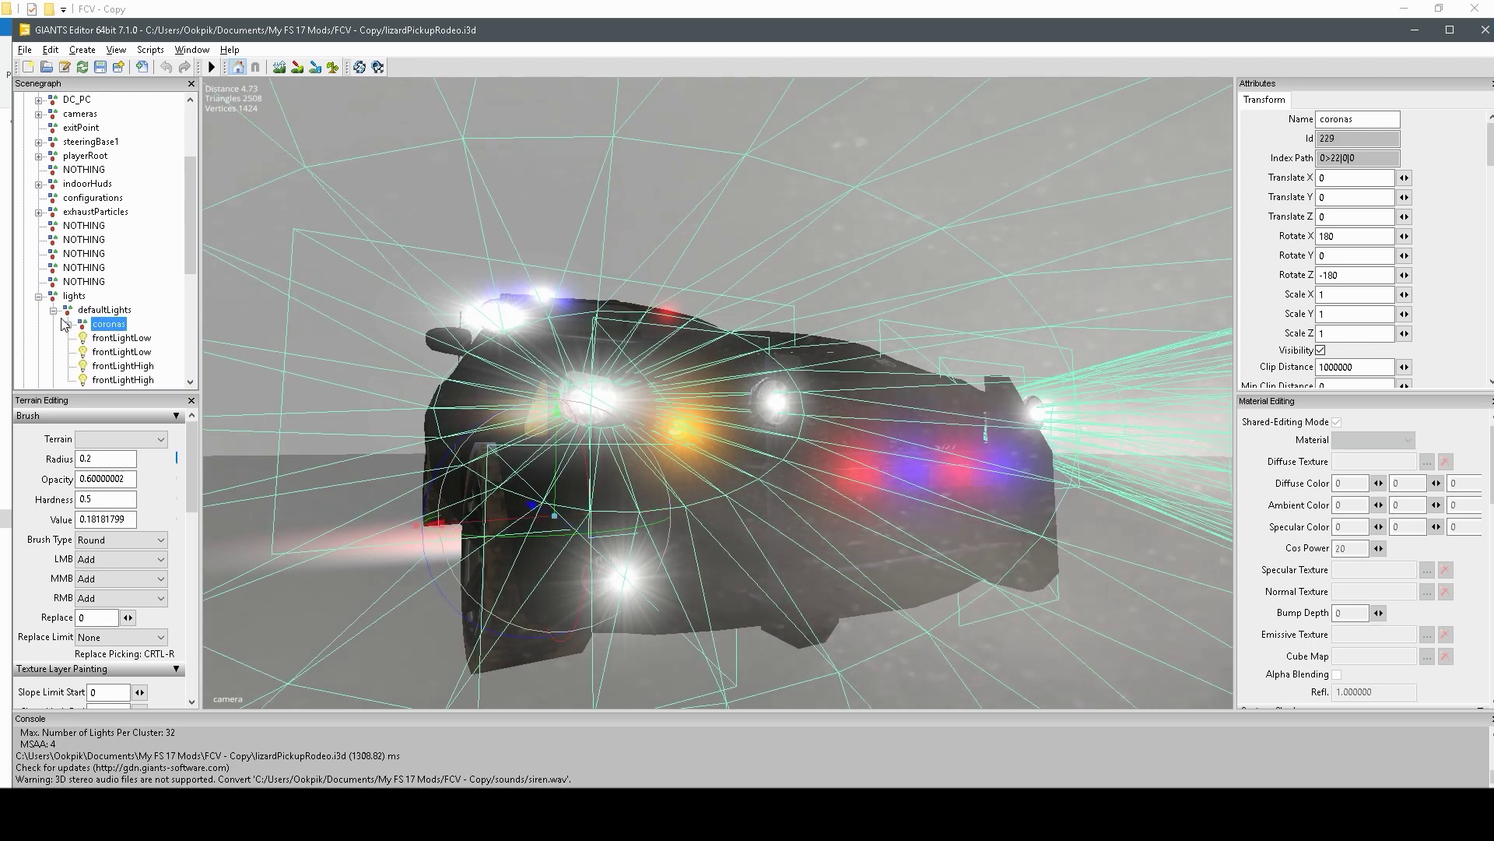
pyautogui.click(69, 323)
# Select the coronaBrakeLeft1 corona and orbit the viewport closer to it
pyautogui.click(124, 297)
pyautogui.click(137, 323)
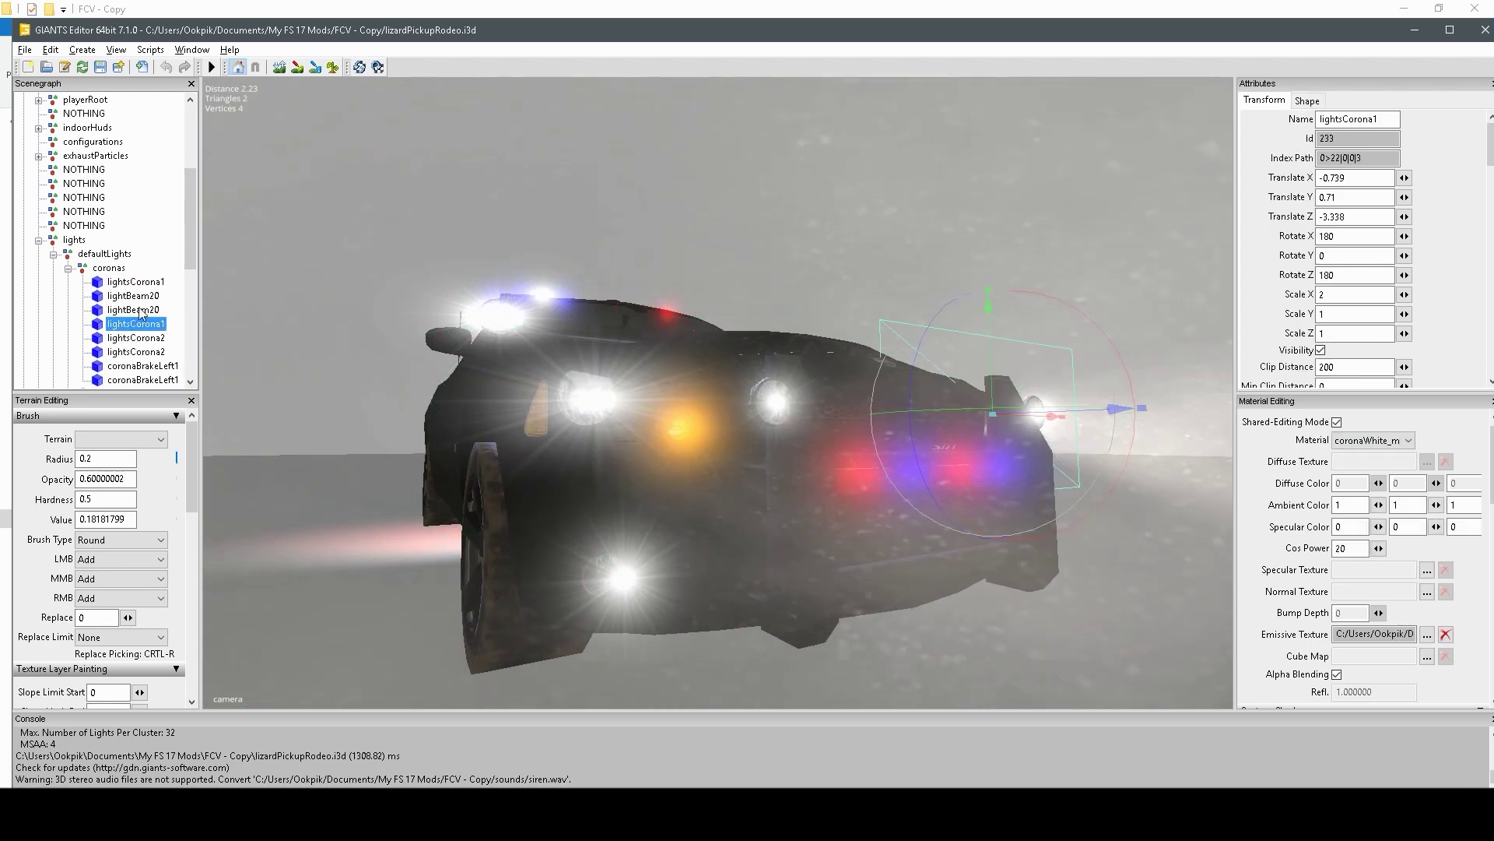
pyautogui.click(149, 339)
pyautogui.click(148, 366)
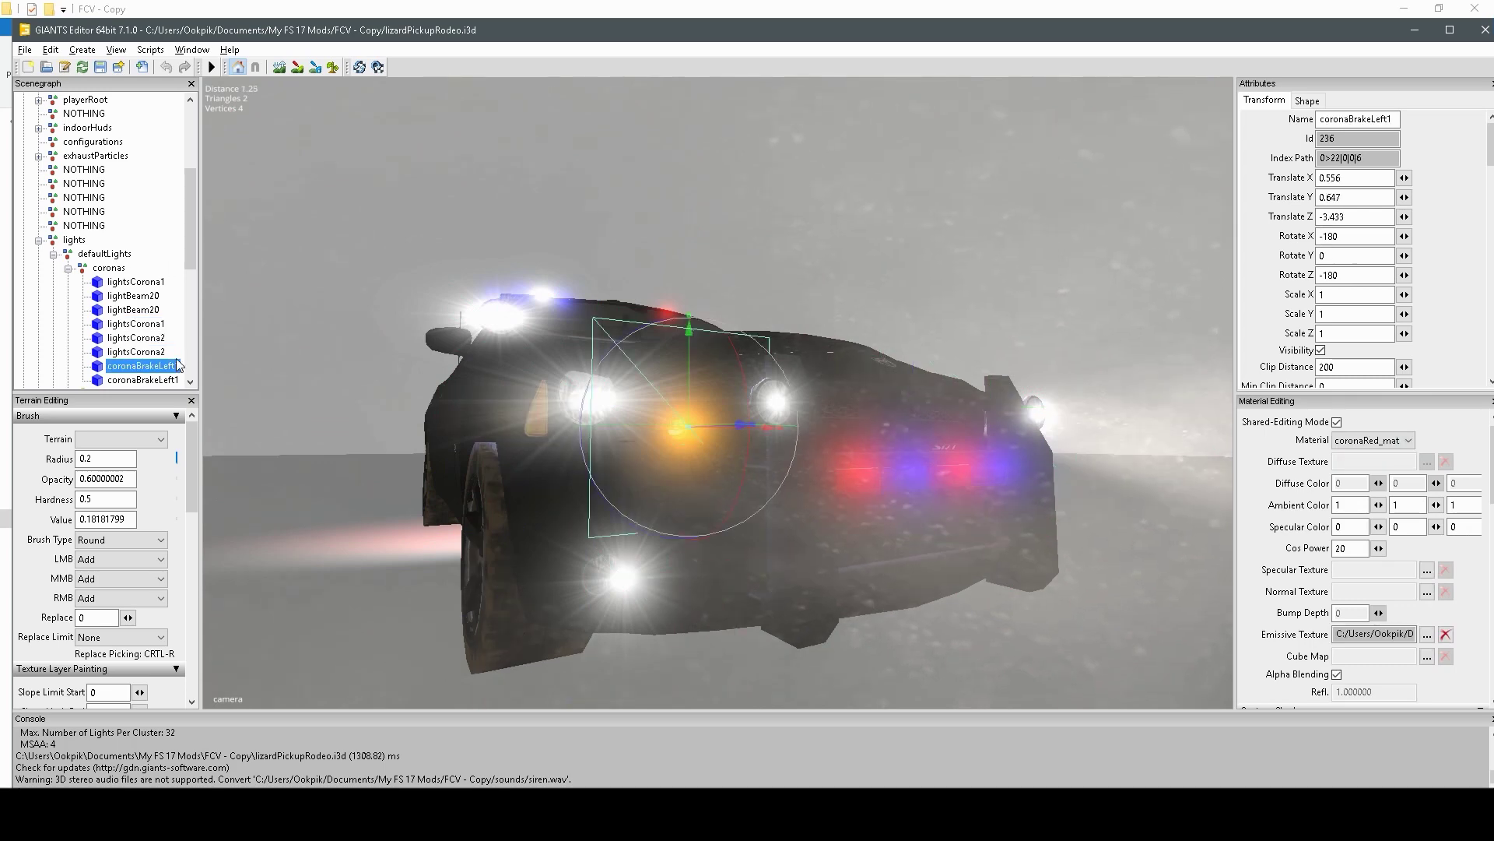
pyautogui.moveTo(358, 373); pyautogui.dragTo(493, 363, button='right')
pyautogui.scroll(5, 493, 363)
pyautogui.scroll(-5, 484, 367)
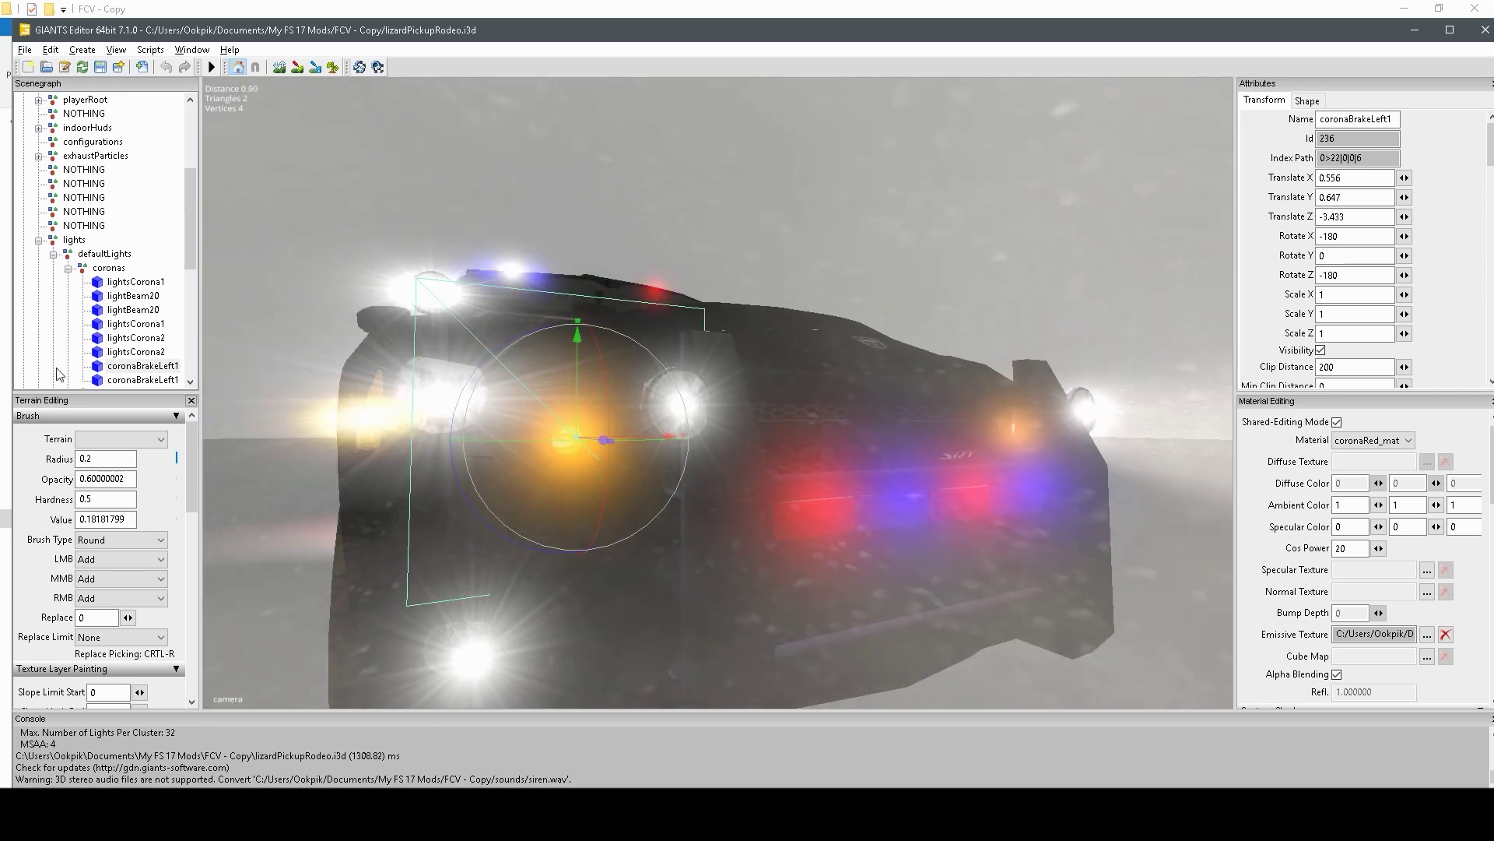
pyautogui.scroll(-1, 158, 334)
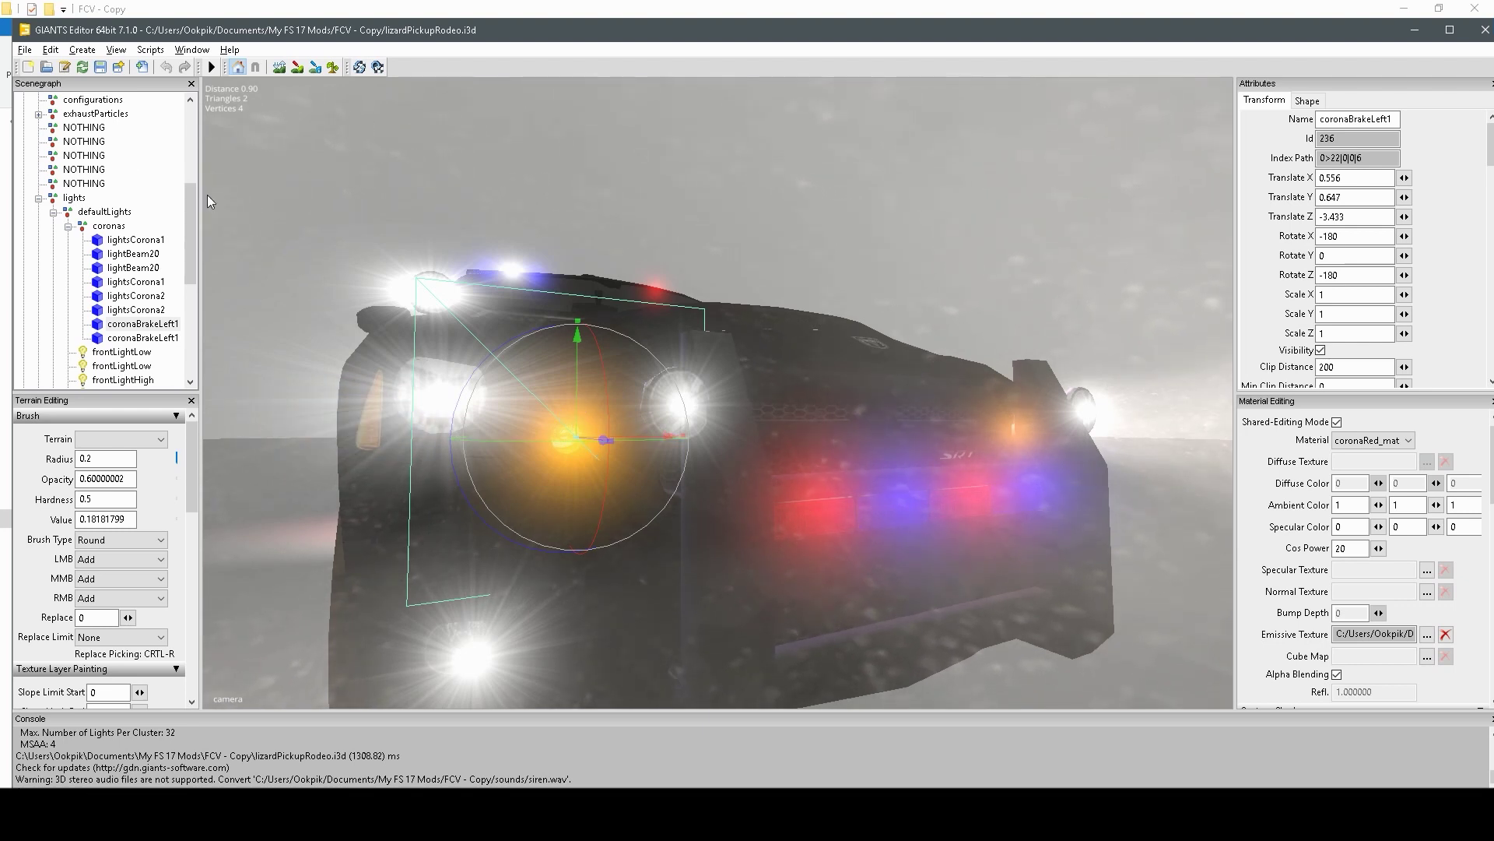
pyautogui.click(25, 49)
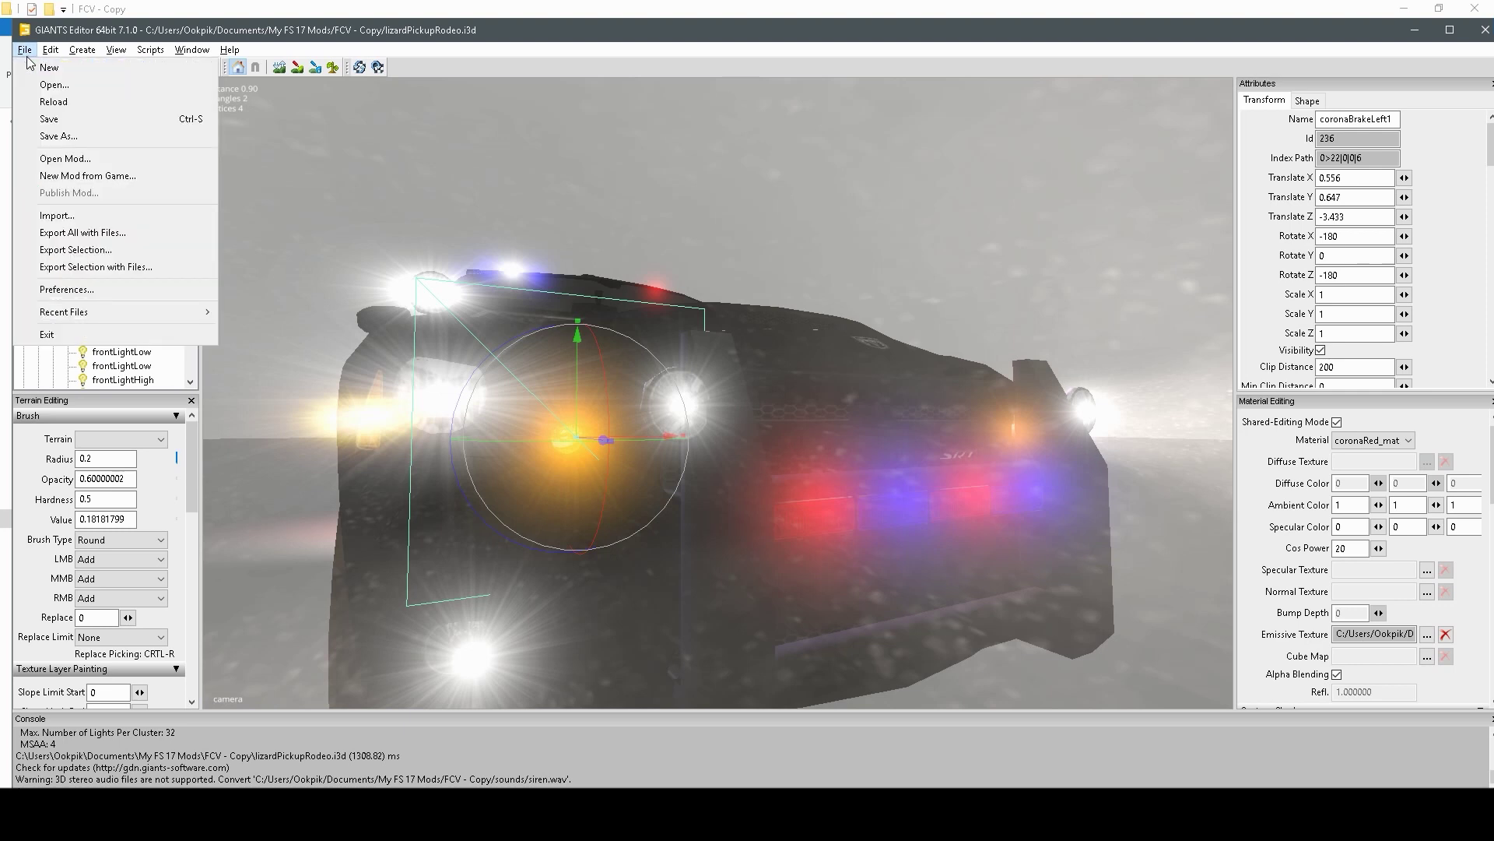
# Start Export Selection with Files, then create and open a new corona_green folder
pyautogui.click(115, 267)
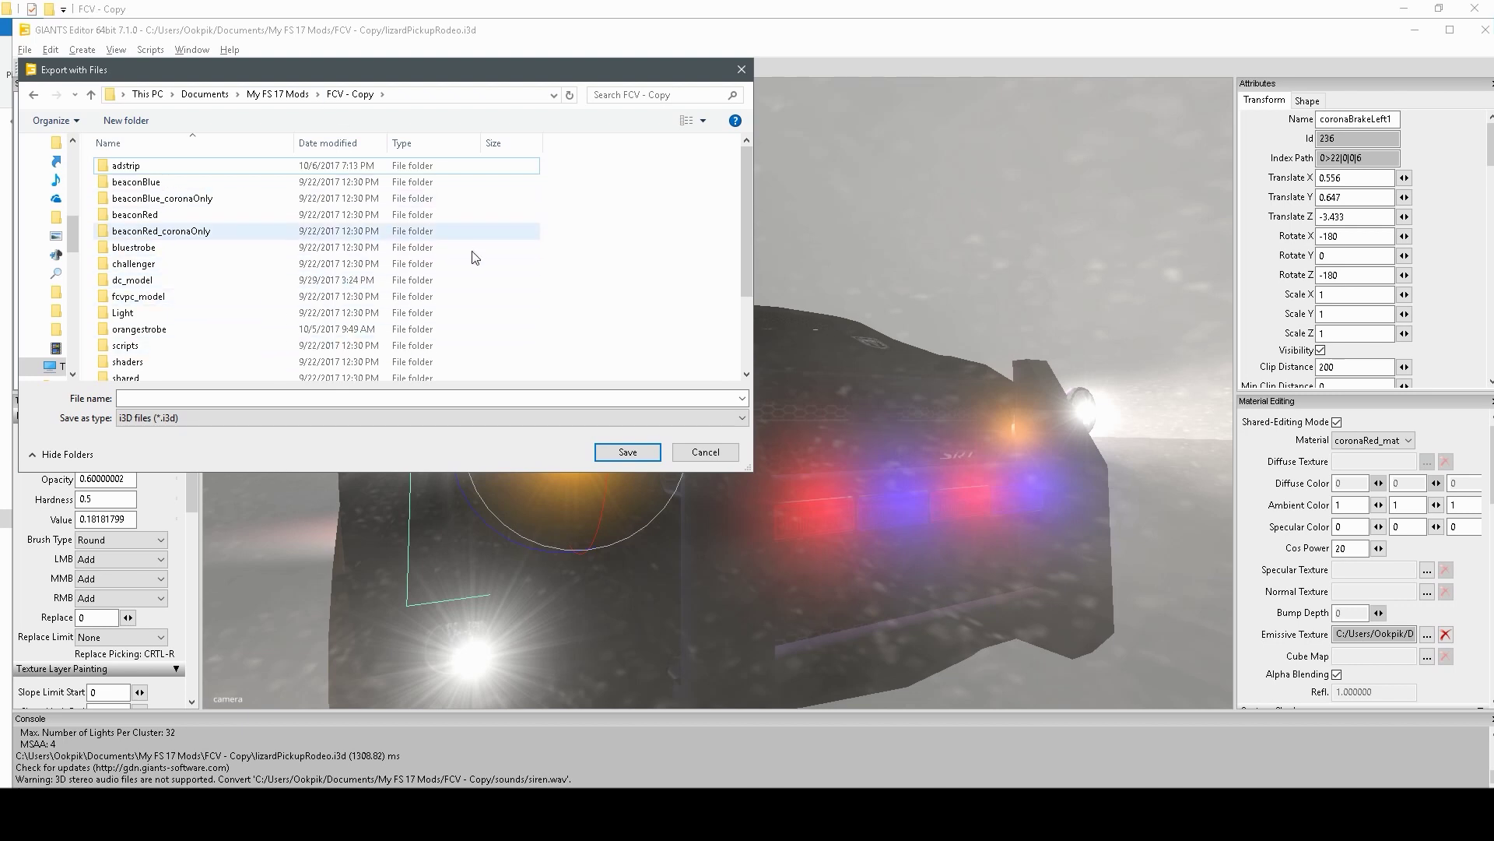
pyautogui.scroll(-1, 475, 257)
pyautogui.rightClick(587, 283)
pyautogui.moveTo(657, 445)
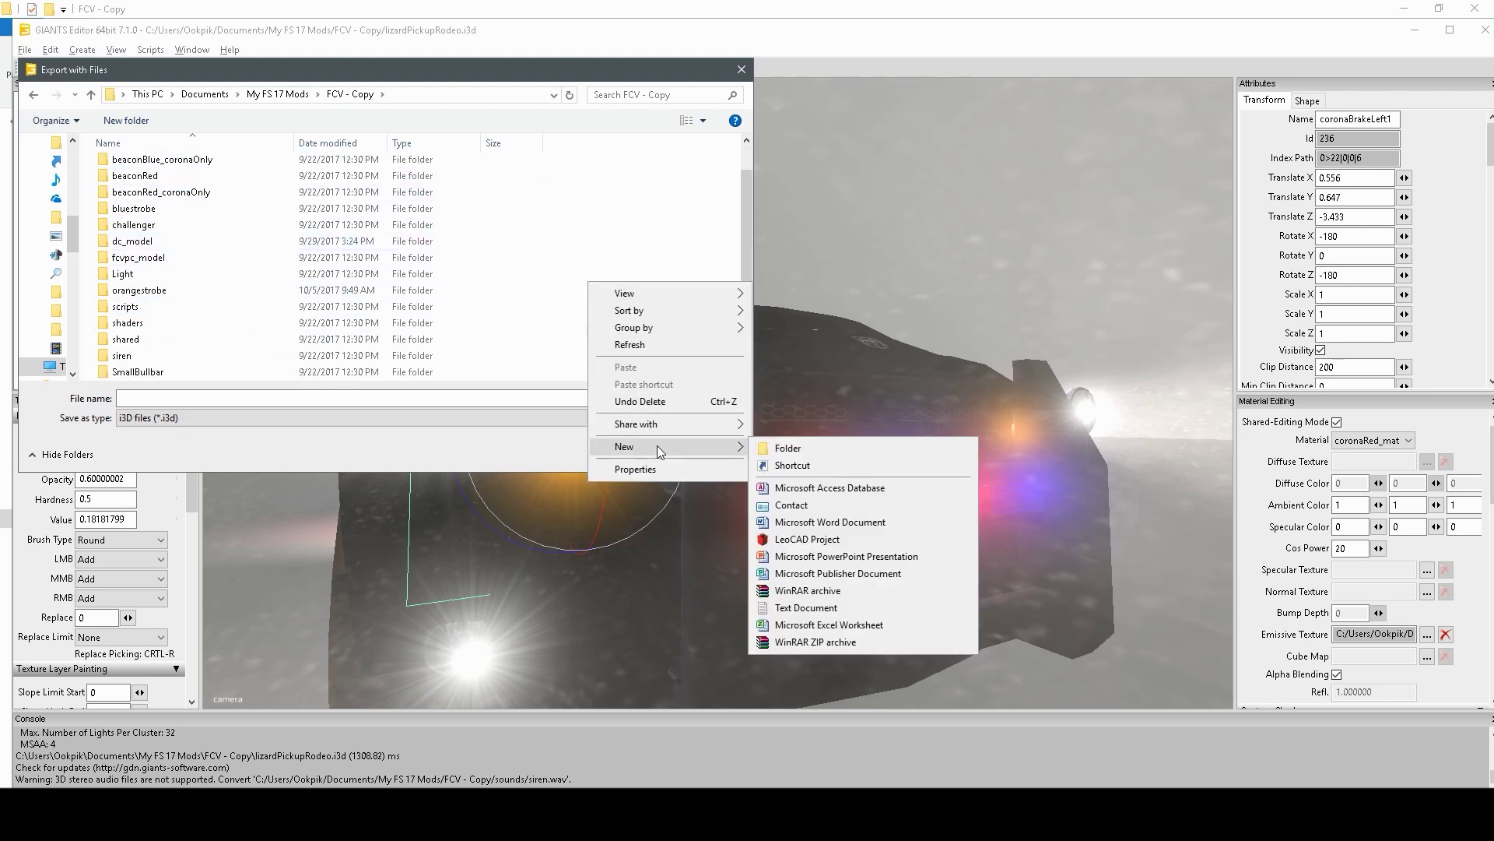
pyautogui.click(798, 450)
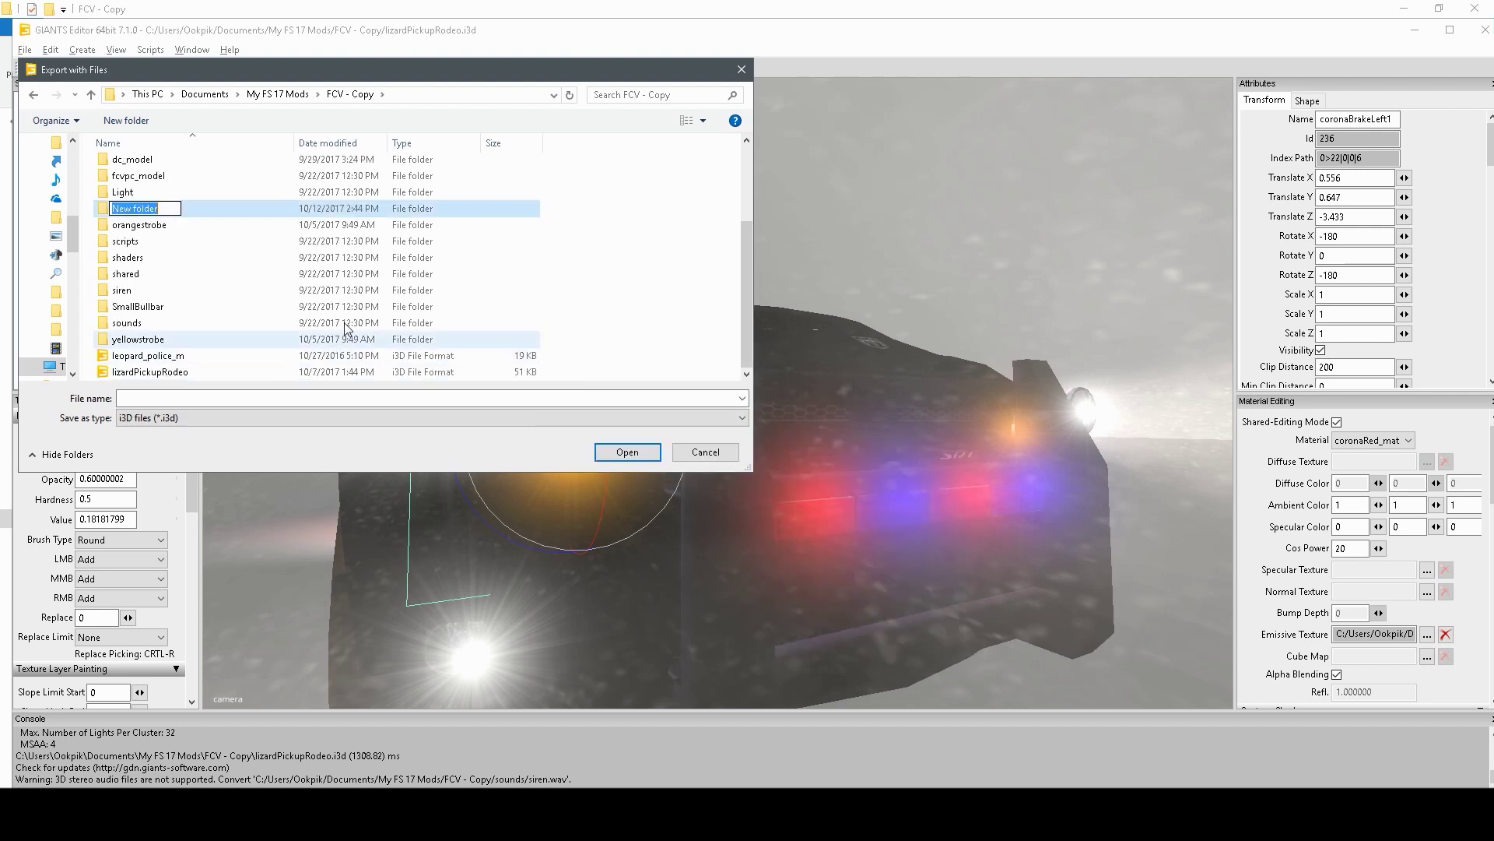
pyautogui.write('corona')
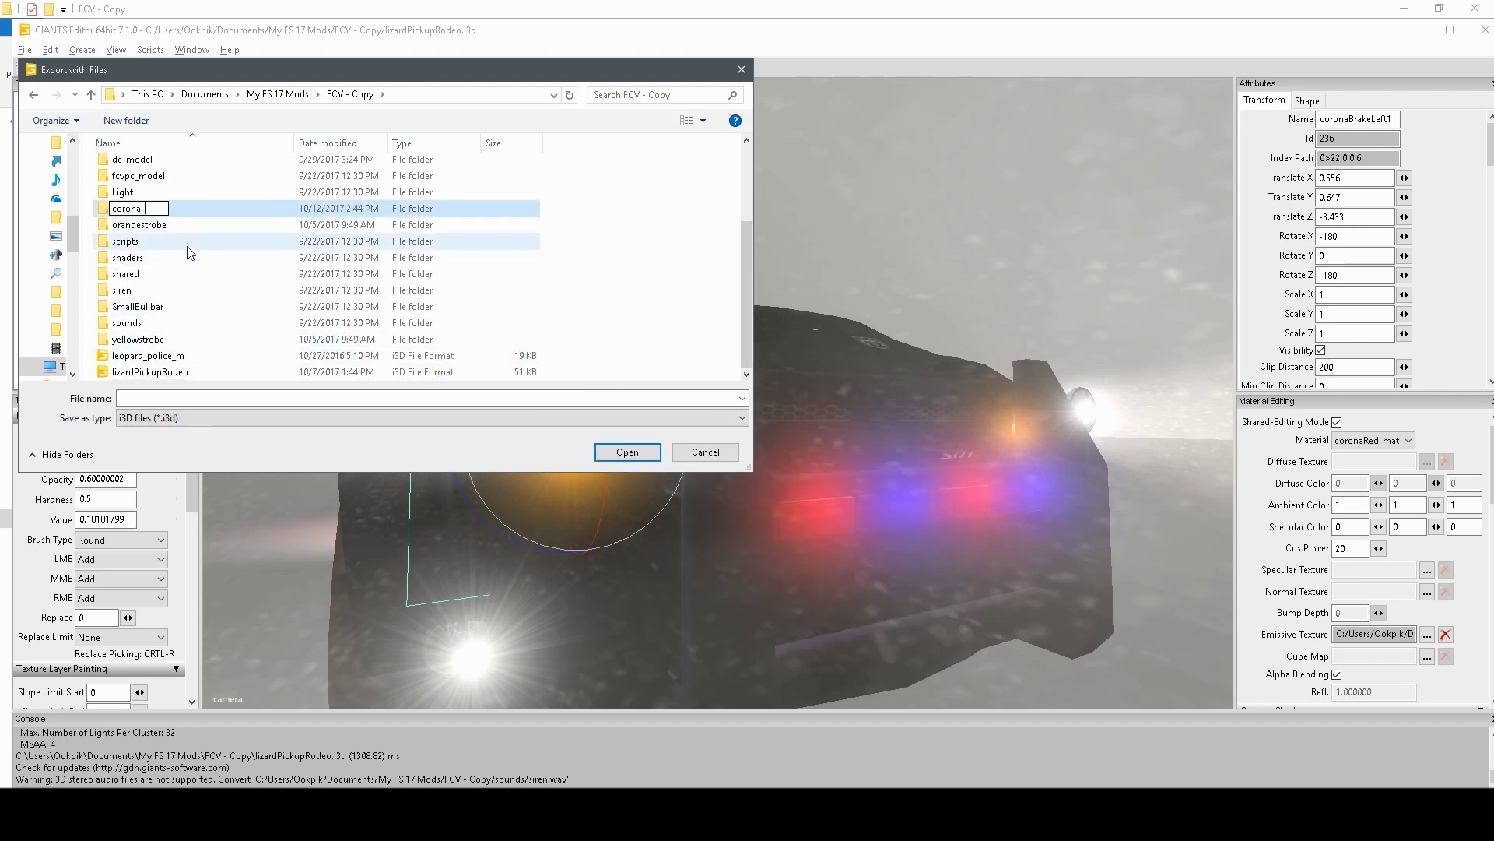
pyautogui.write('_green')
pyautogui.press('Return')
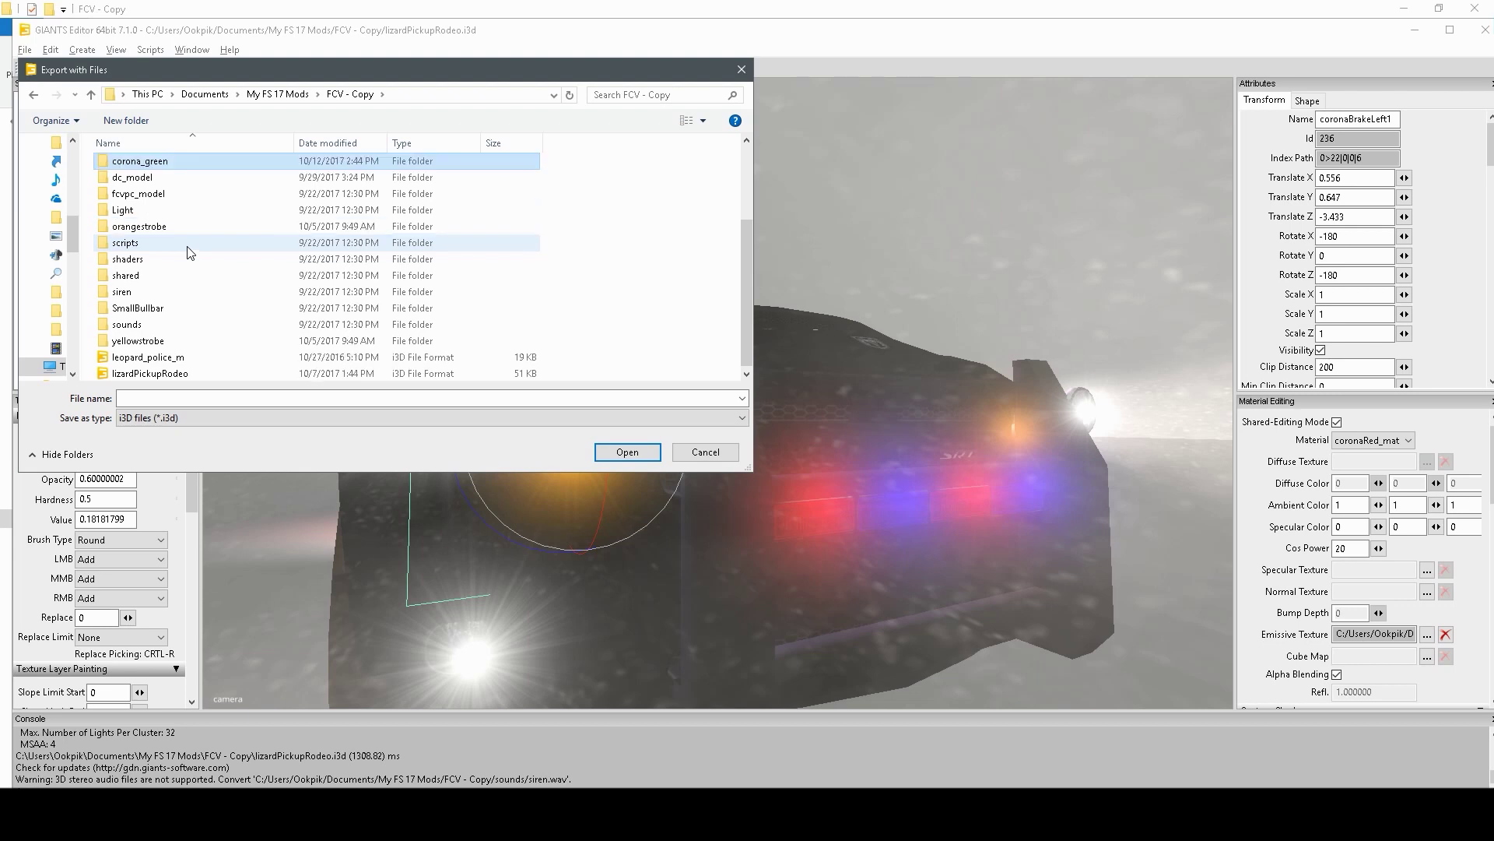
pyautogui.doubleClick(163, 158)
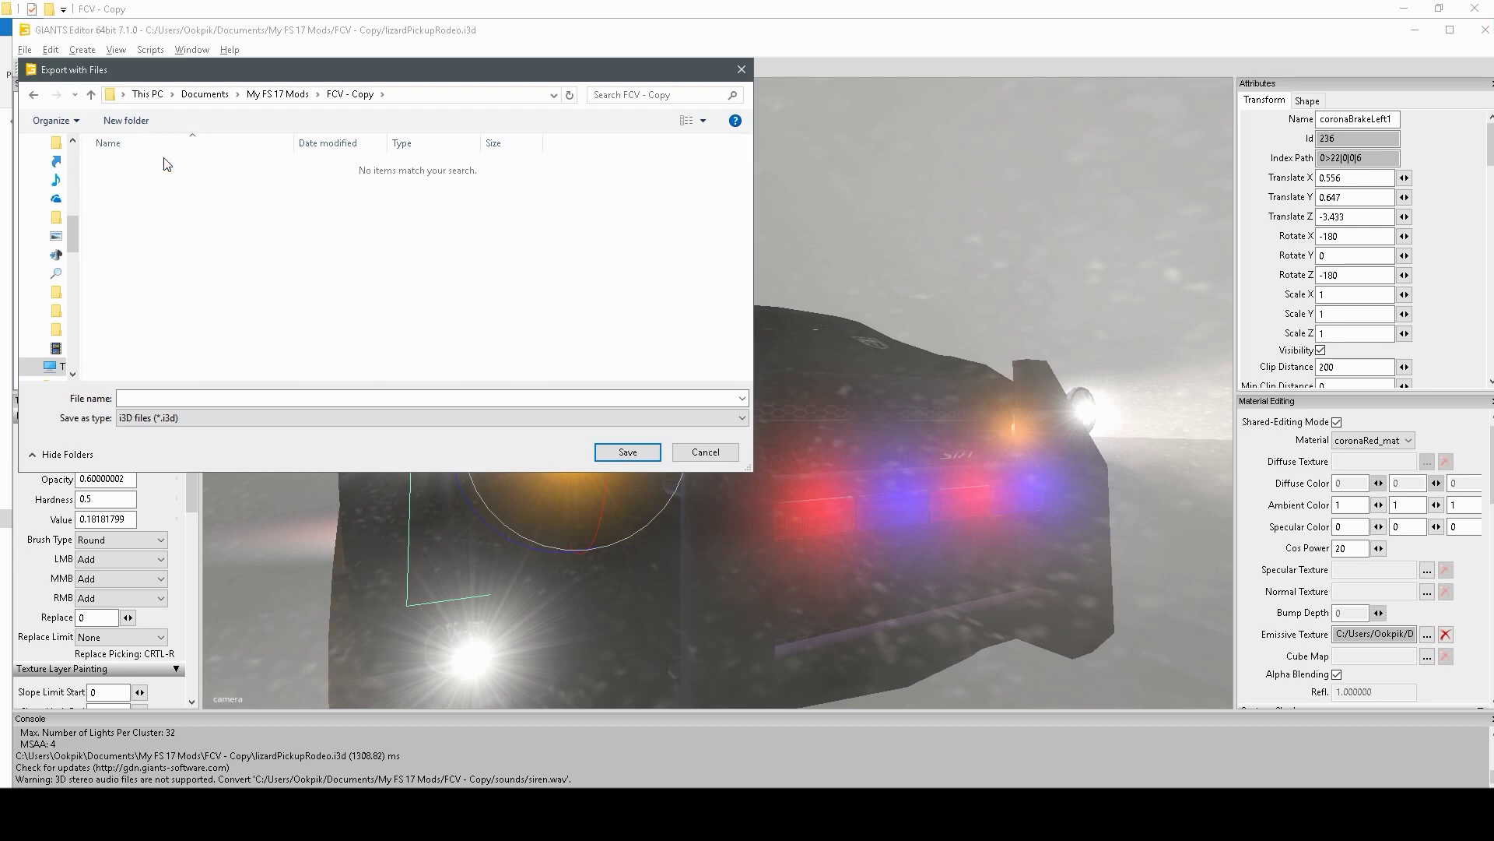
# Save the export as green_corona, declining to keep the parent directory structure
pyautogui.click(153, 397)
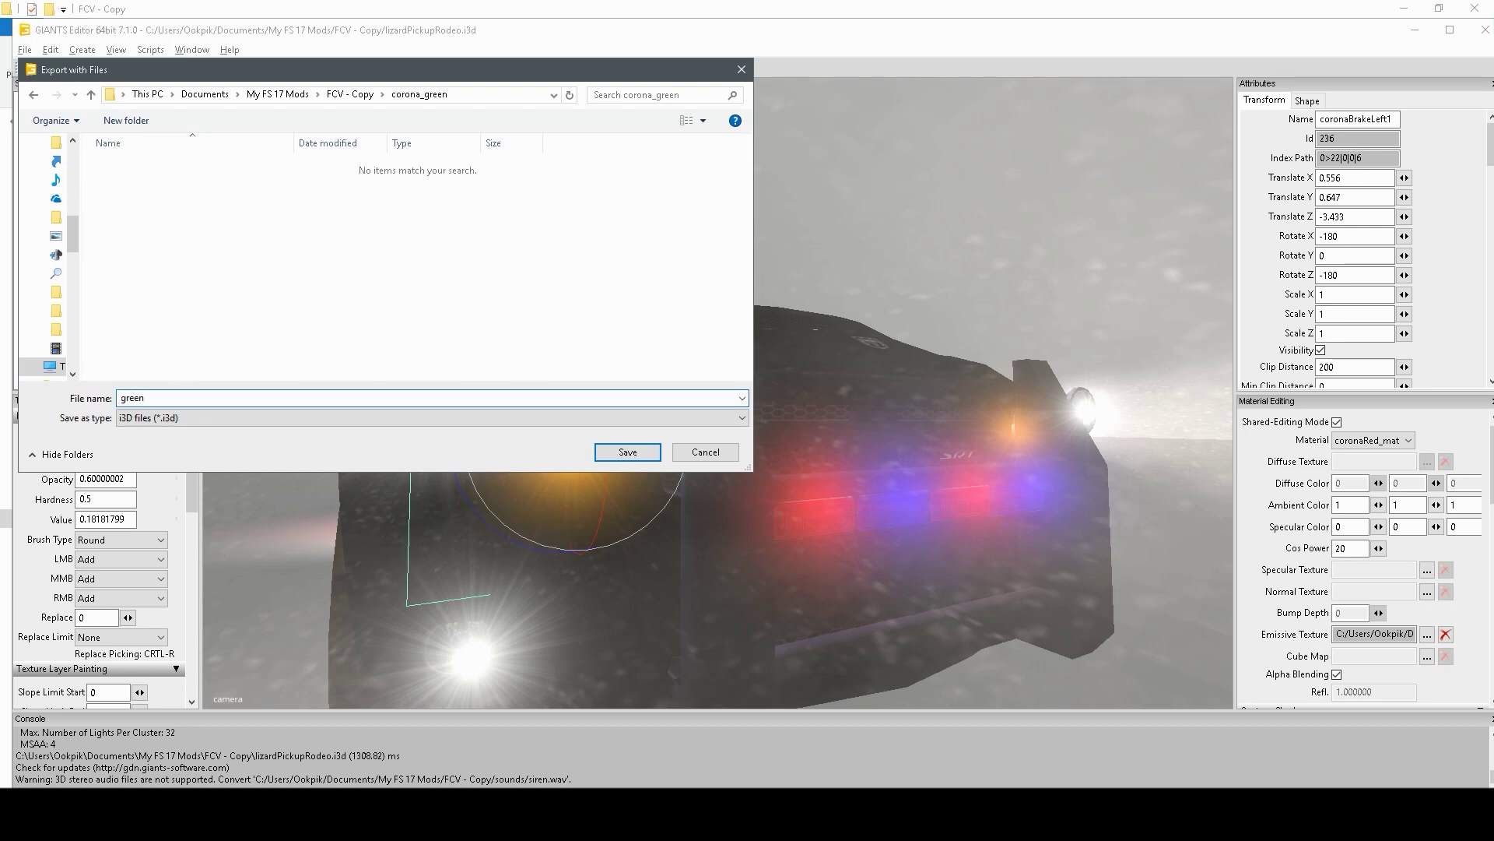
pyautogui.write('green_corona')
pyautogui.click(625, 453)
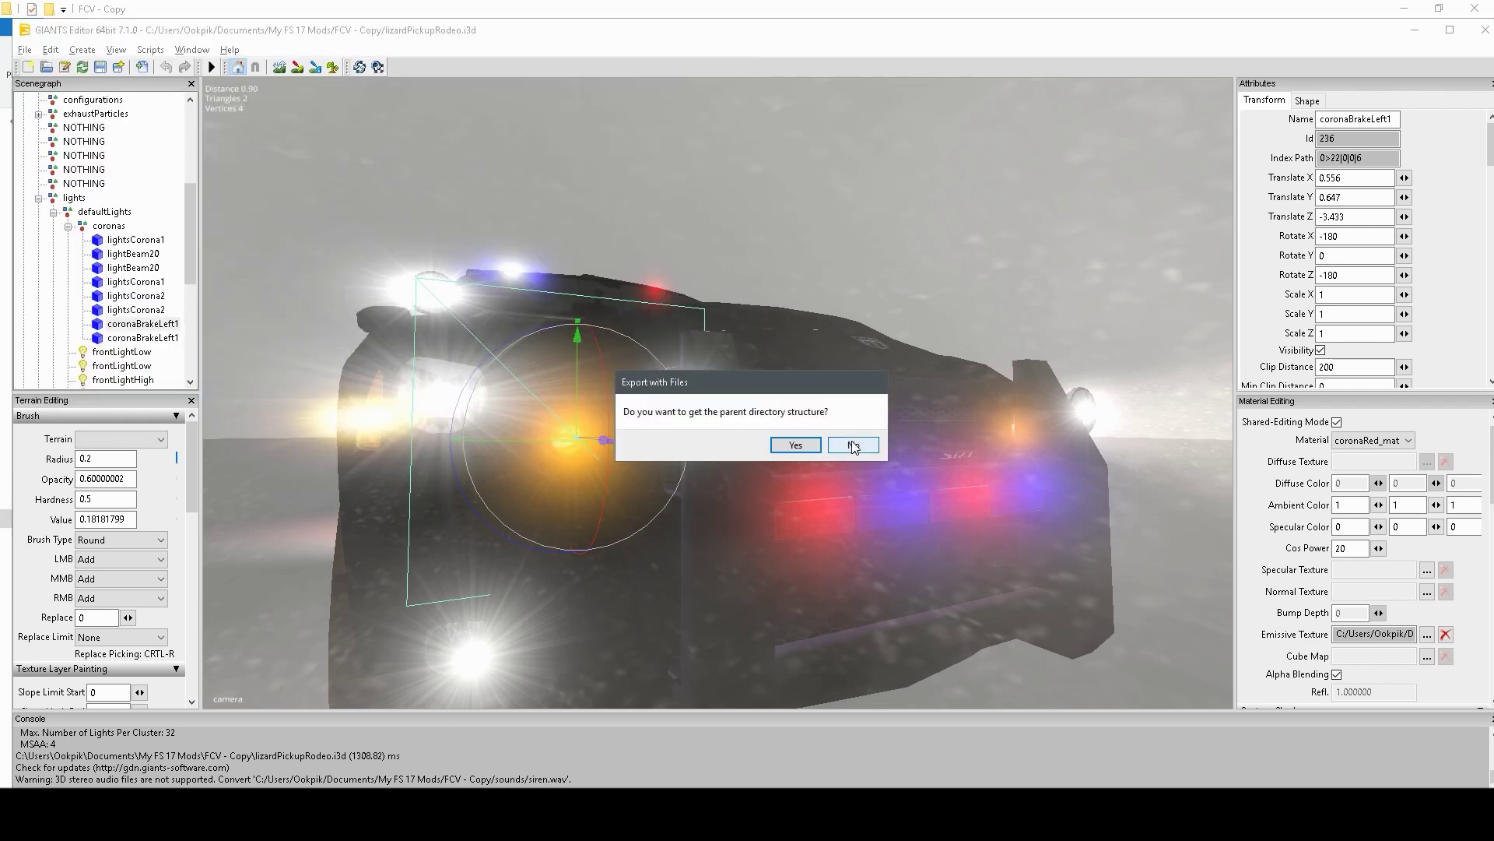
pyautogui.click(854, 445)
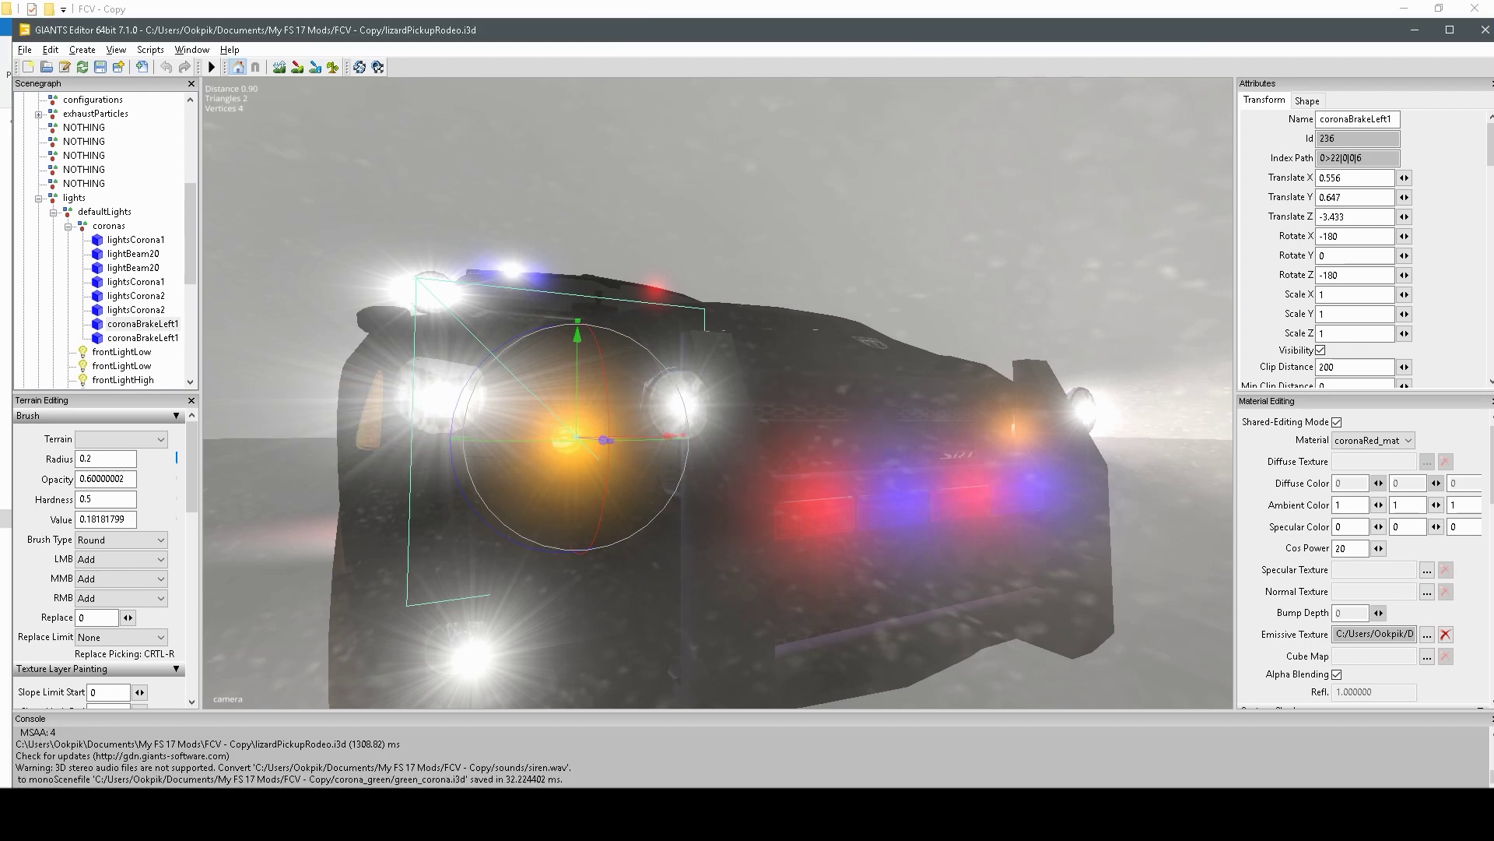
pyautogui.click(119, 762)
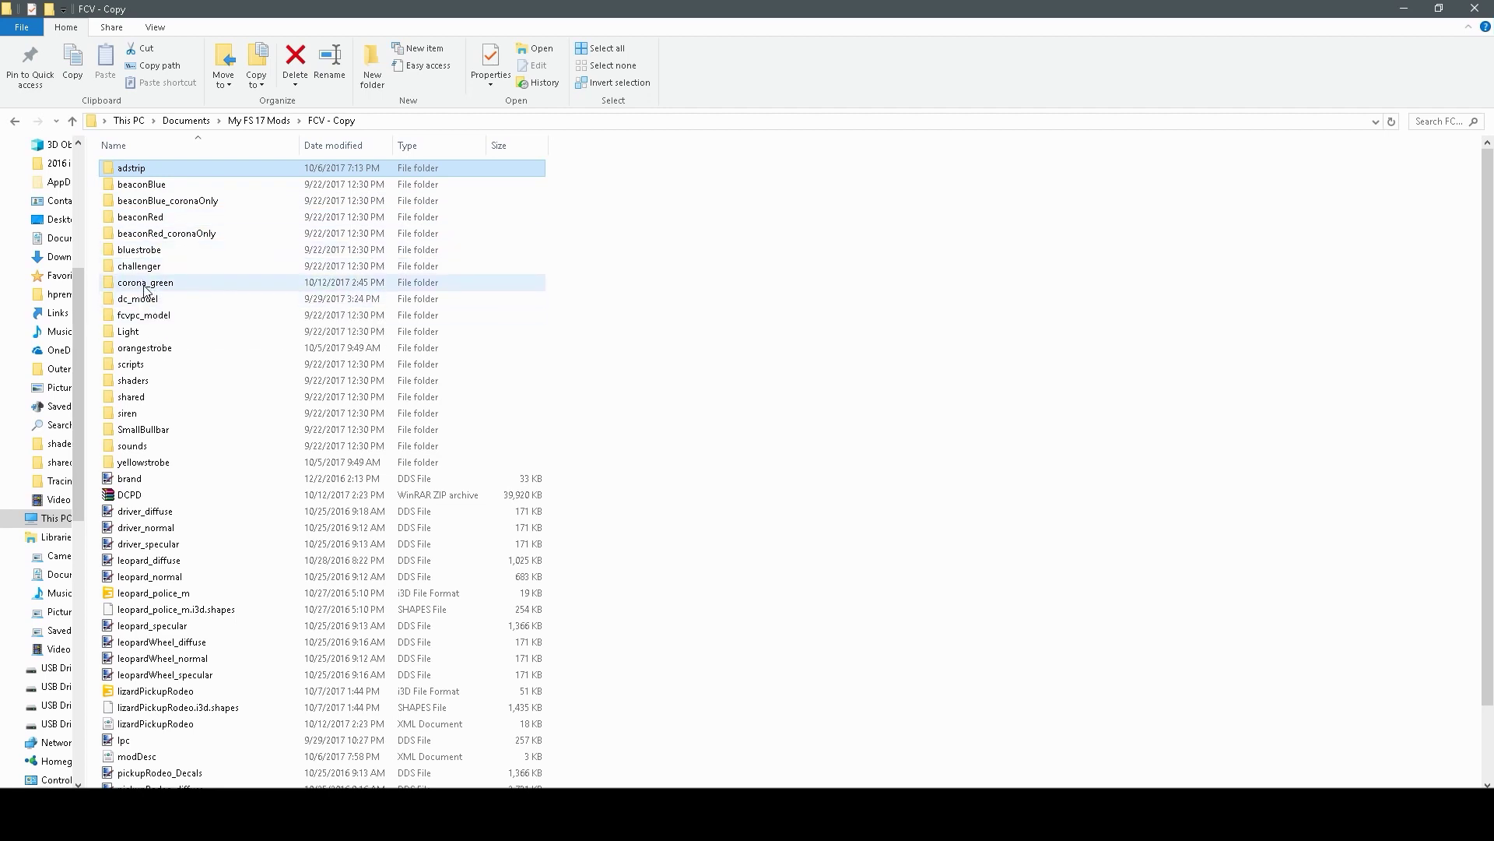
# Open corona_green › orangestrobe › shared and open coronaRed_diffuse in Paint.NET
pyautogui.moveTo(147, 289)
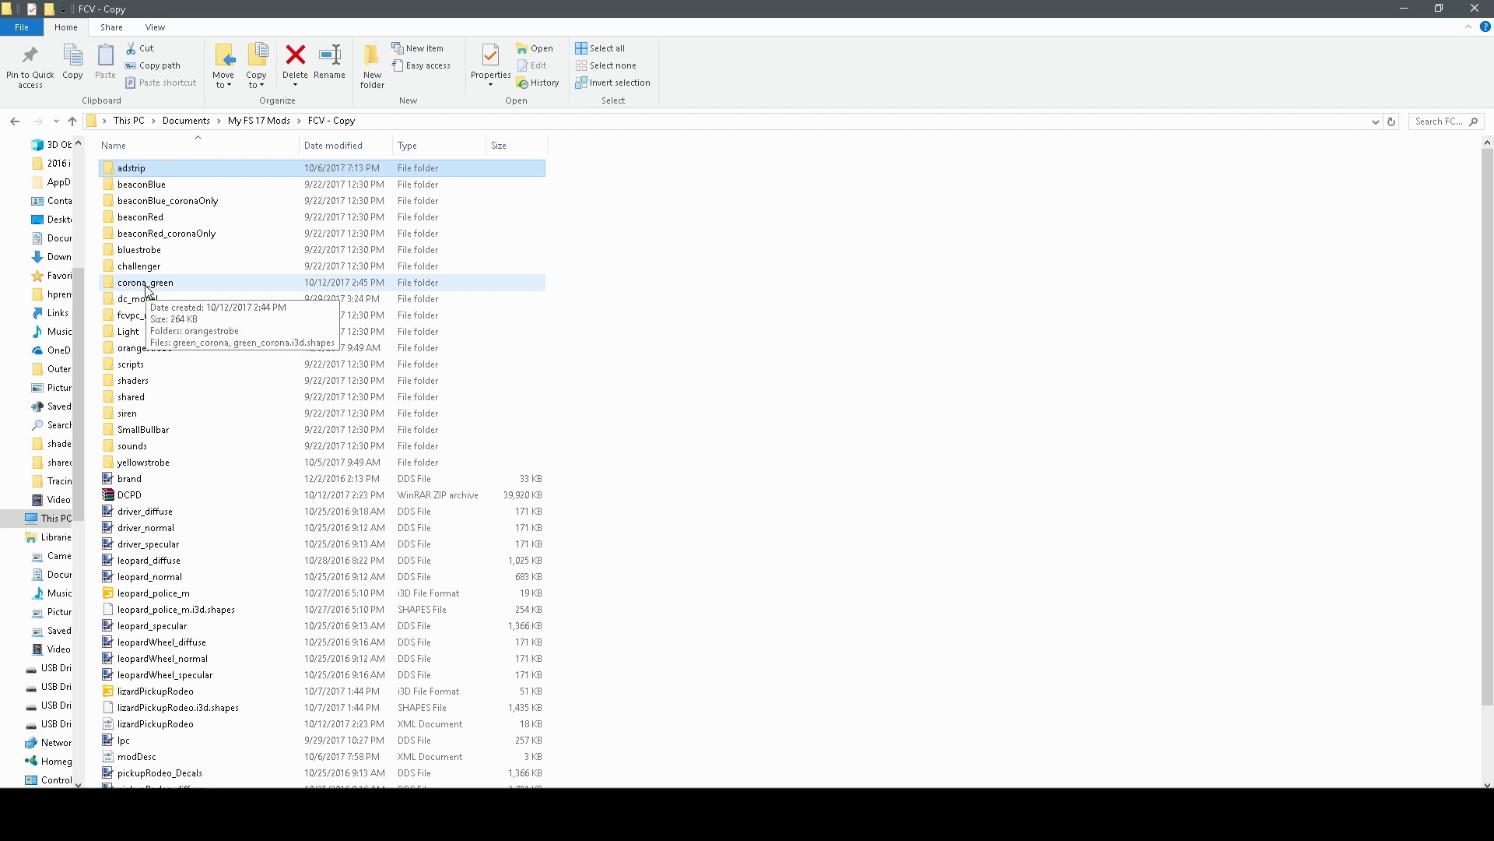
pyautogui.doubleClick(147, 287)
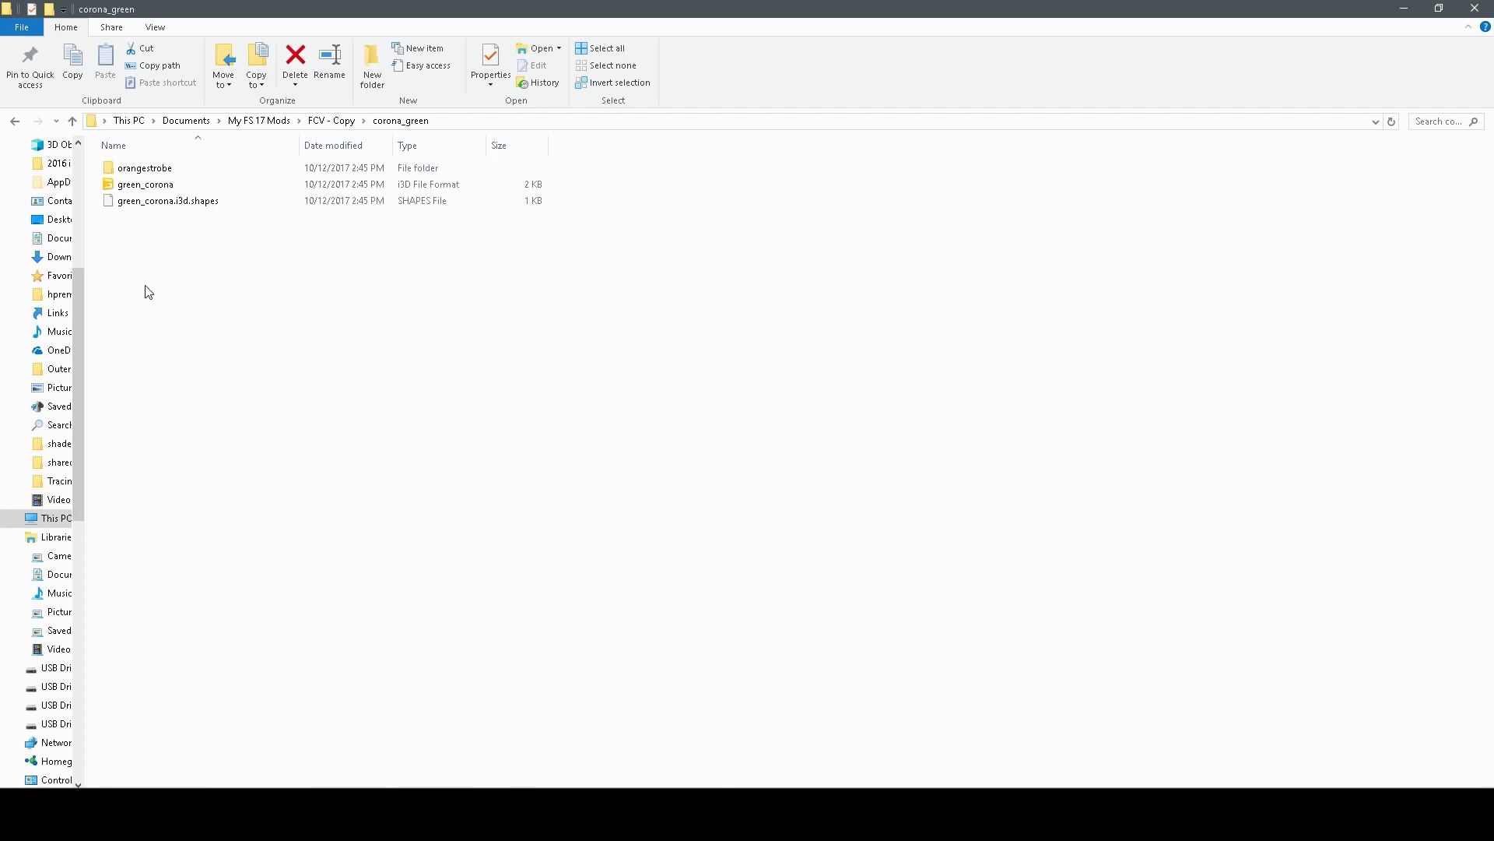
pyautogui.doubleClick(145, 170)
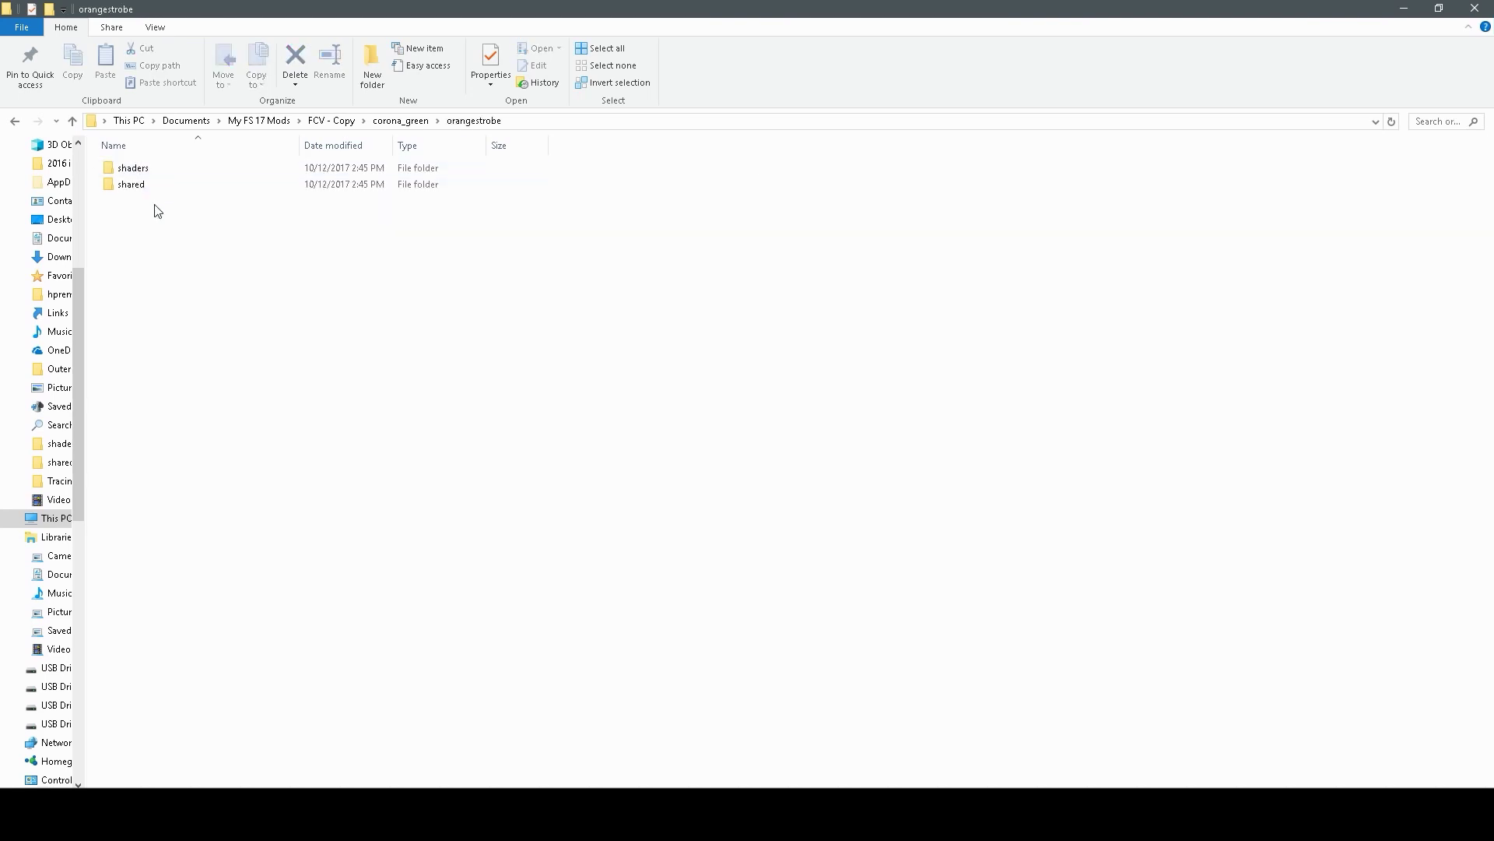
pyautogui.doubleClick(158, 191)
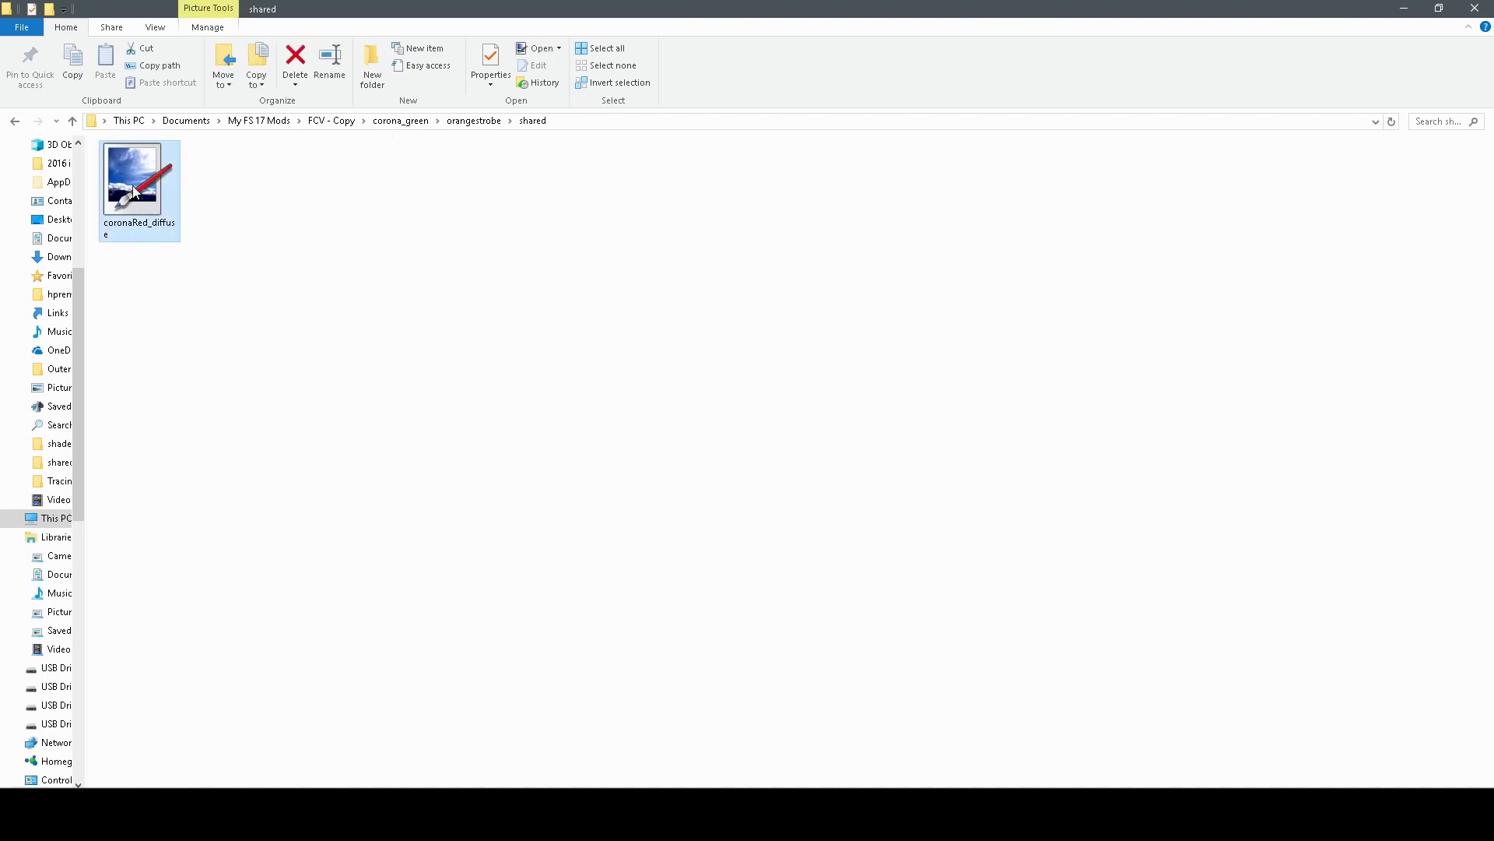
pyautogui.doubleClick(134, 191)
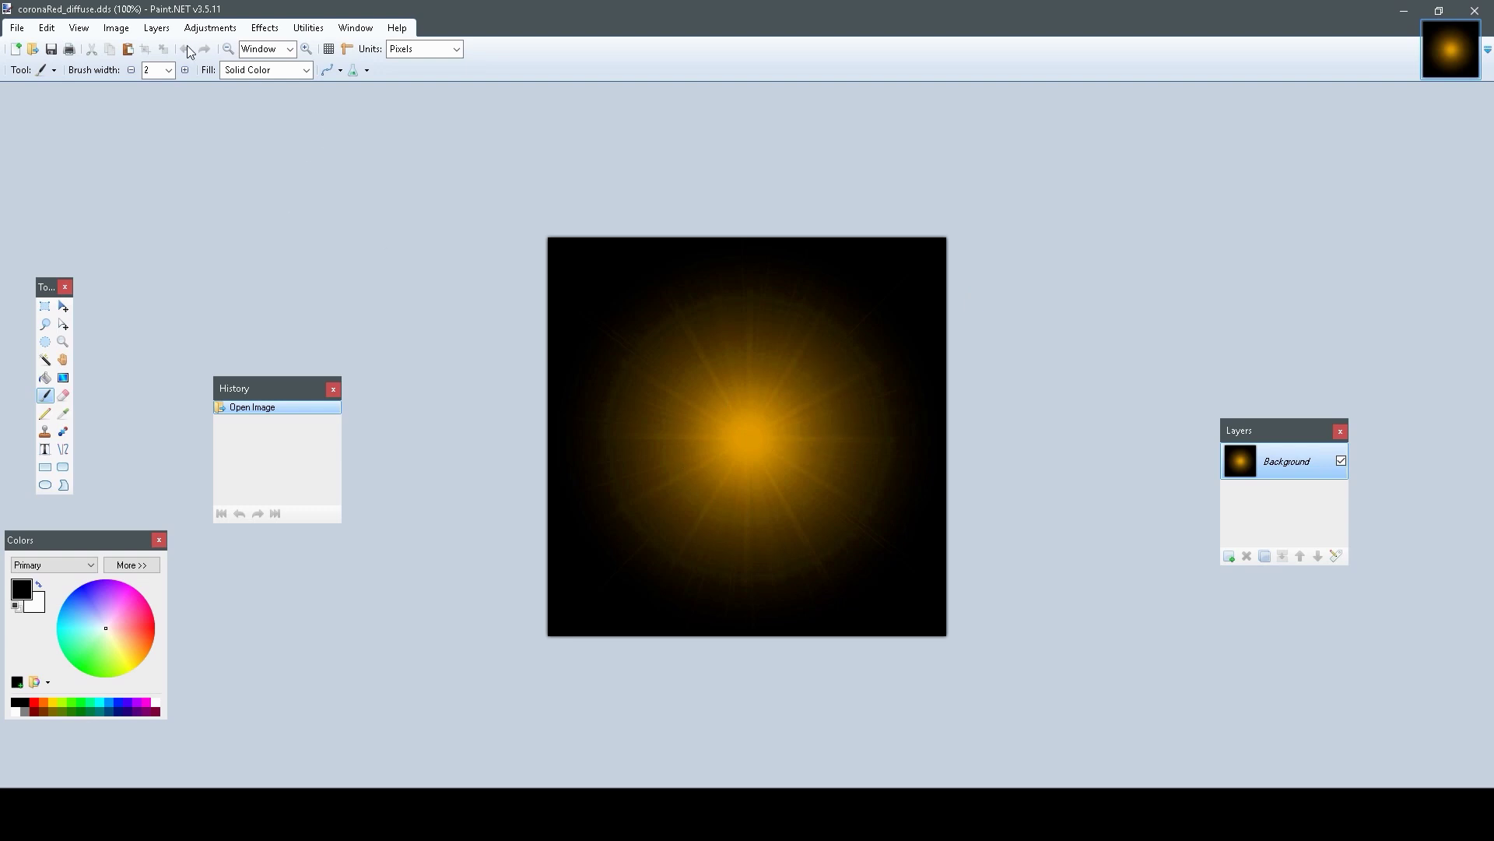
# Recolour the coronaRed_diffuse glow green with Hue/Saturation at hue 62, saturation 100
pyautogui.click(208, 29)
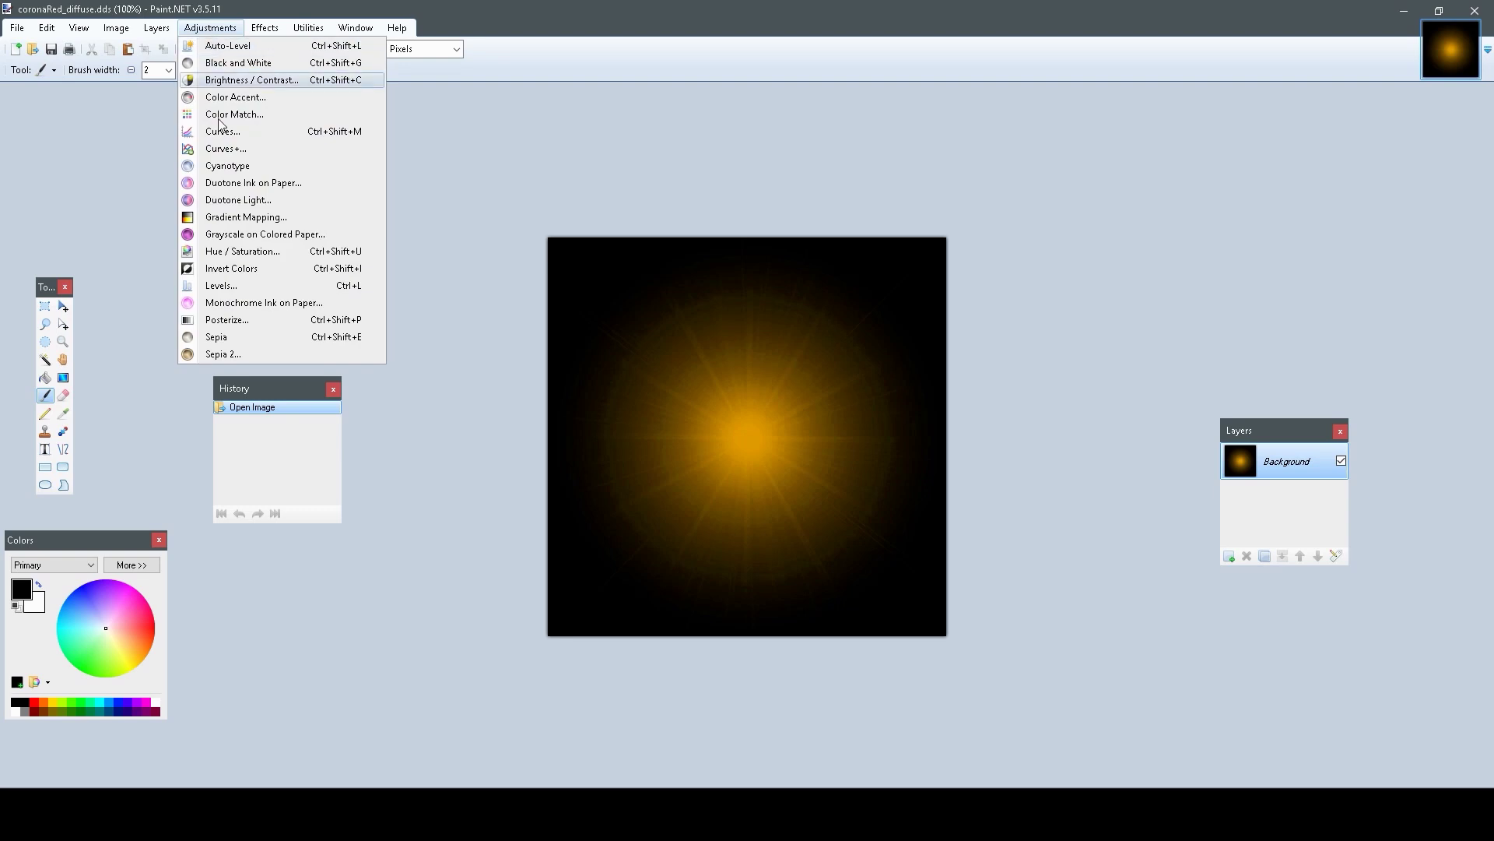
pyautogui.click(263, 254)
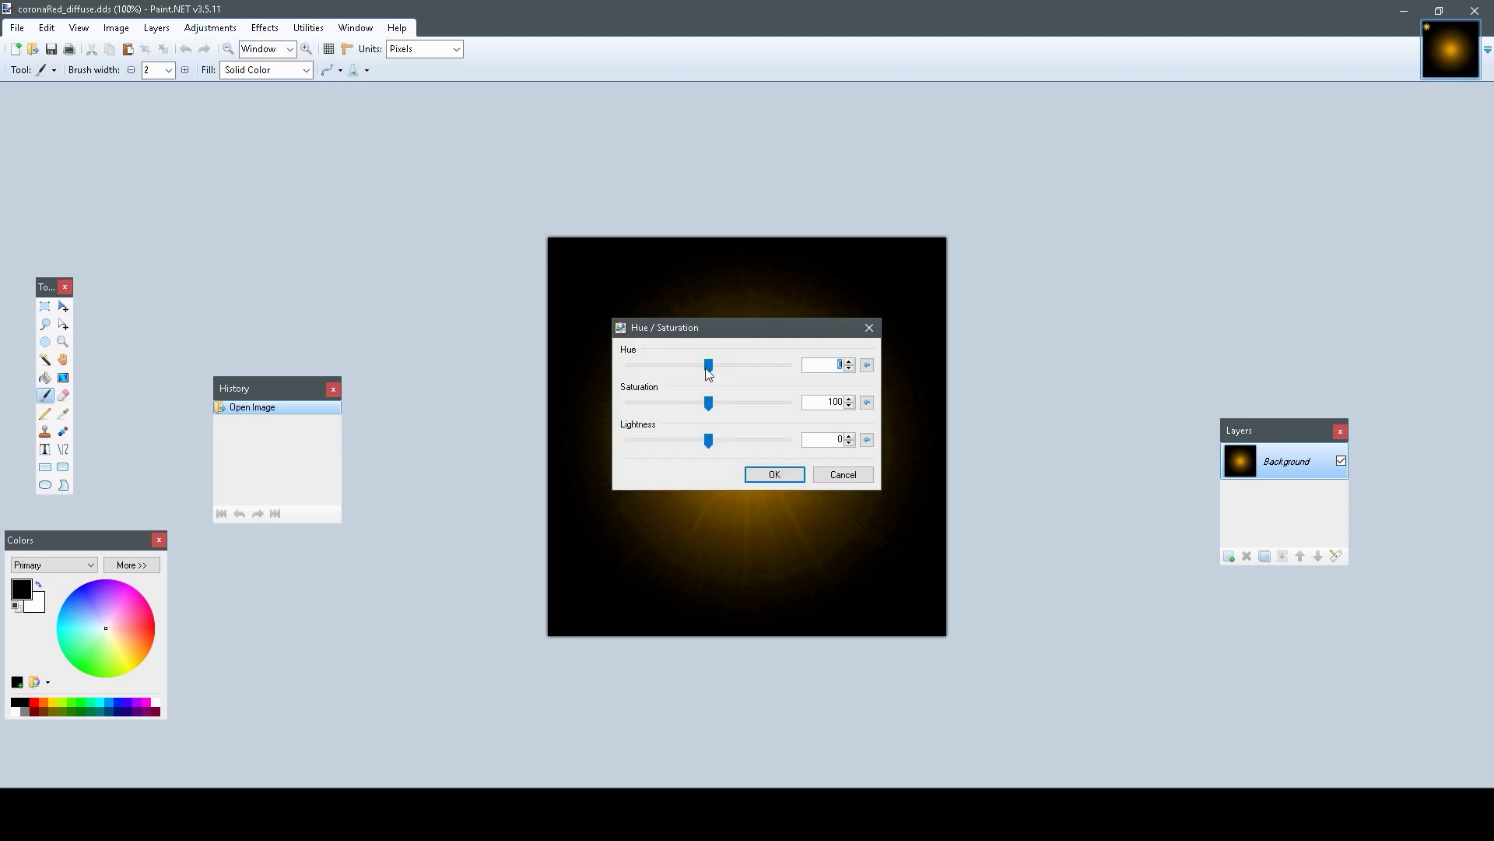
pyautogui.moveTo(737, 330); pyautogui.dragTo(1169, 218)
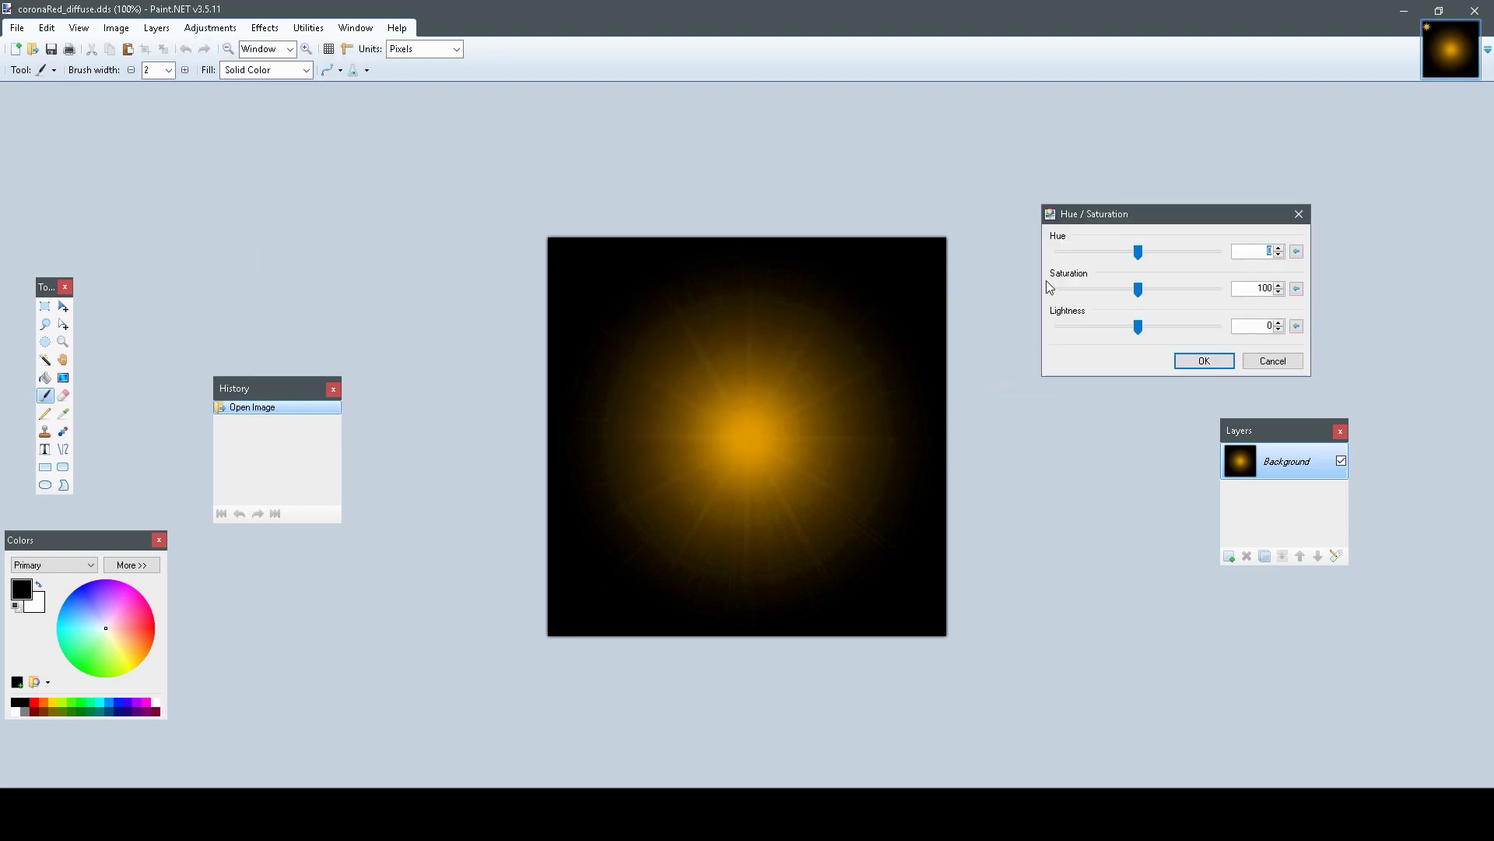
pyautogui.click(1273, 360)
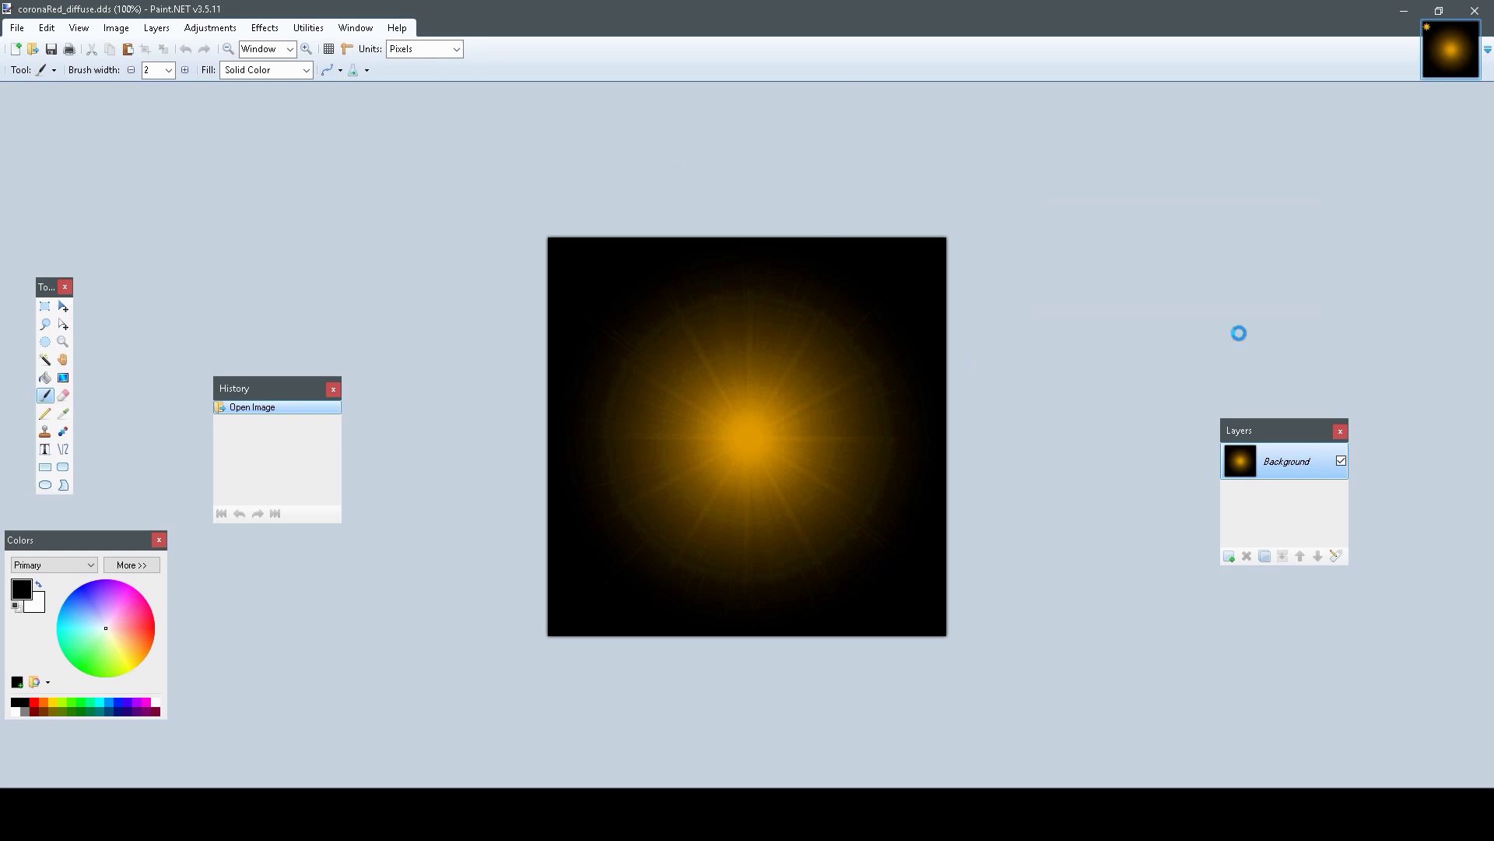
pyautogui.click(210, 27)
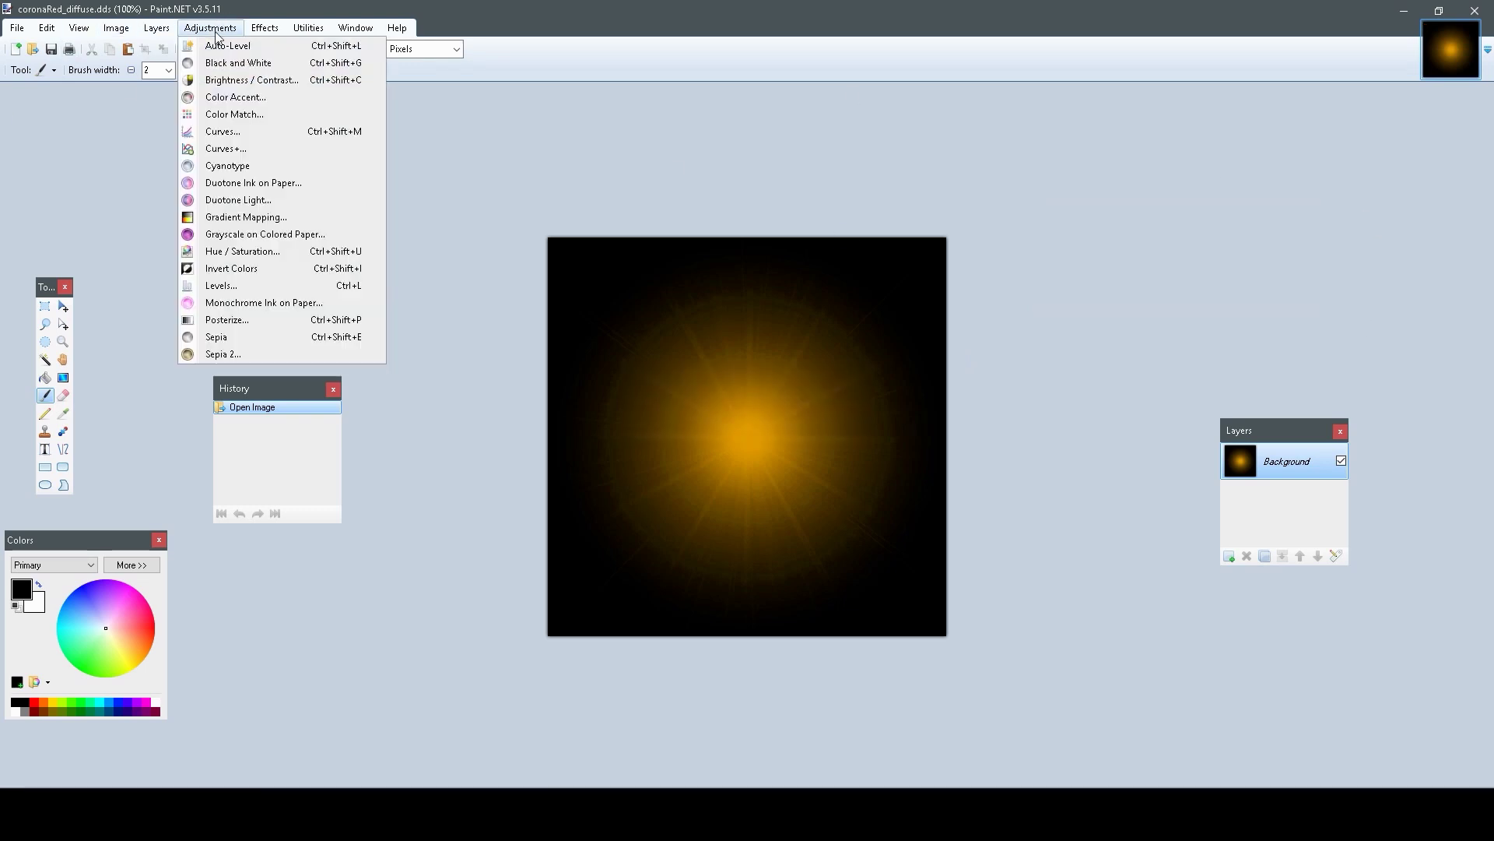
pyautogui.click(241, 251)
pyautogui.moveTo(784, 322); pyautogui.dragTo(1186, 228)
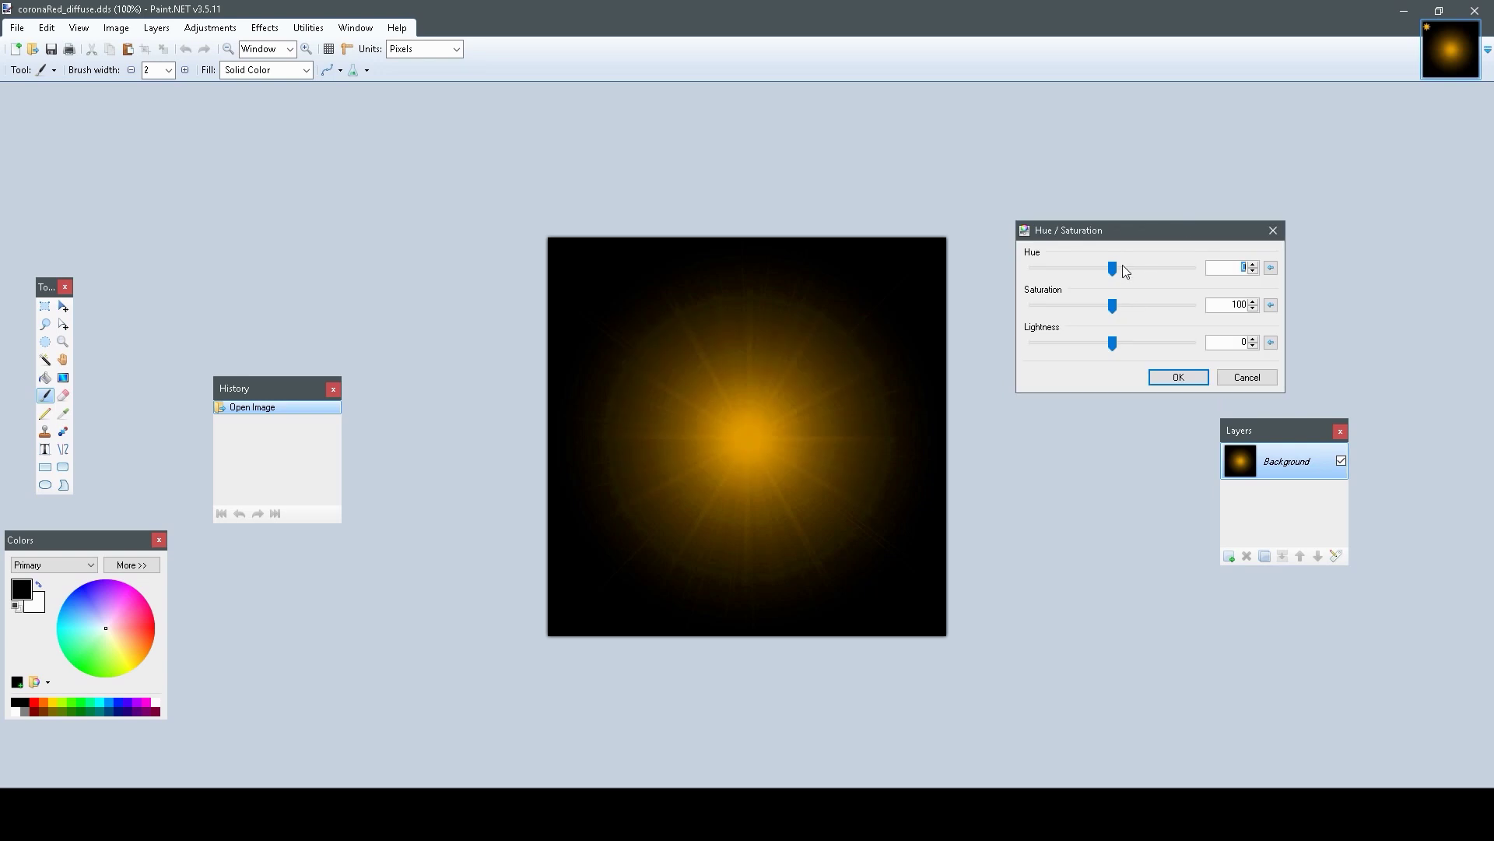
pyautogui.moveTo(1116, 269); pyautogui.dragTo(1132, 277)
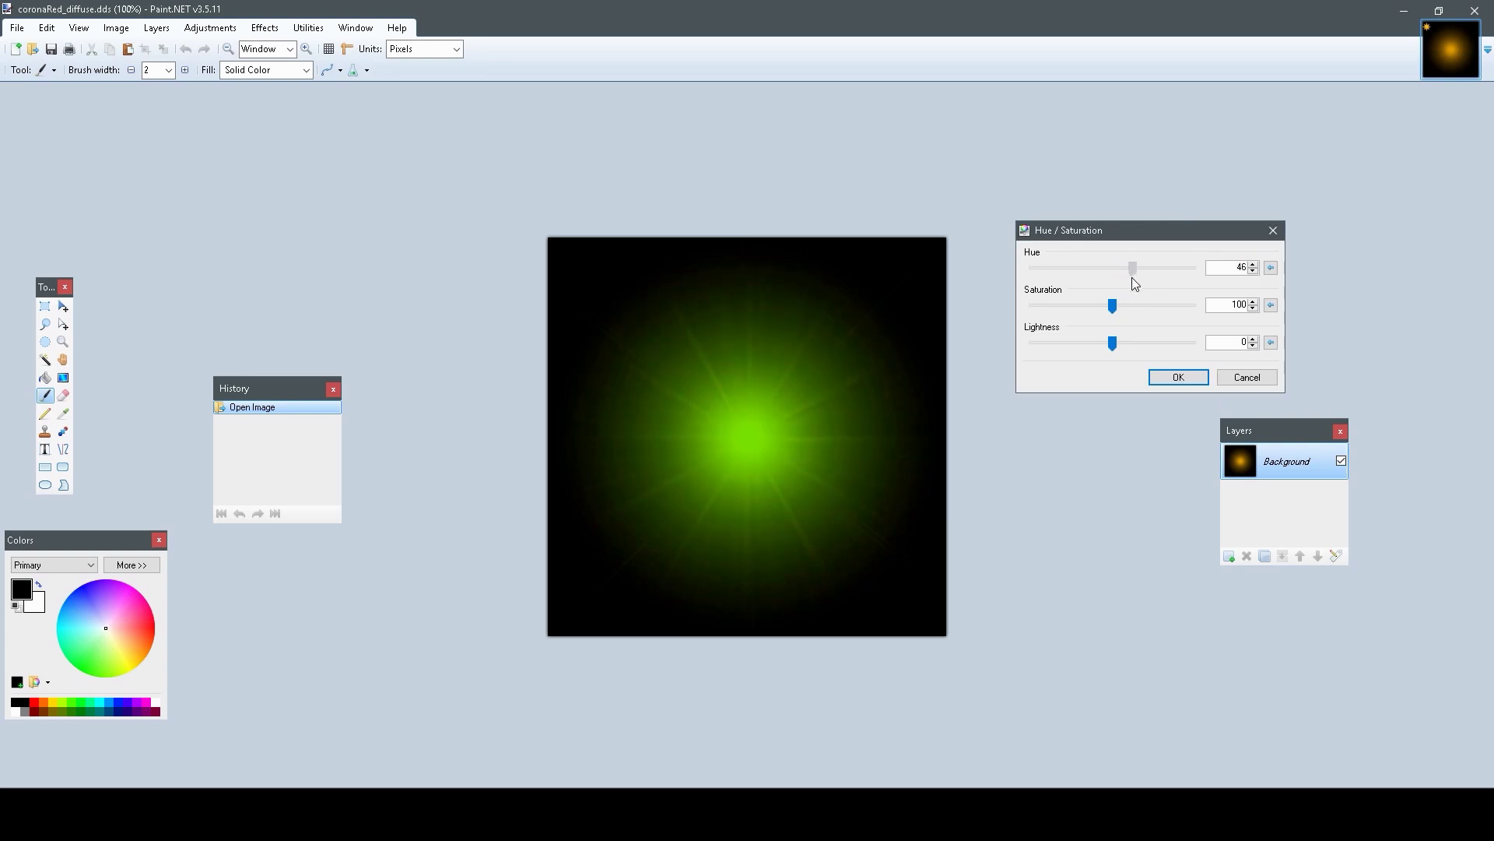
pyautogui.moveTo(1132, 277); pyautogui.dragTo(1141, 278)
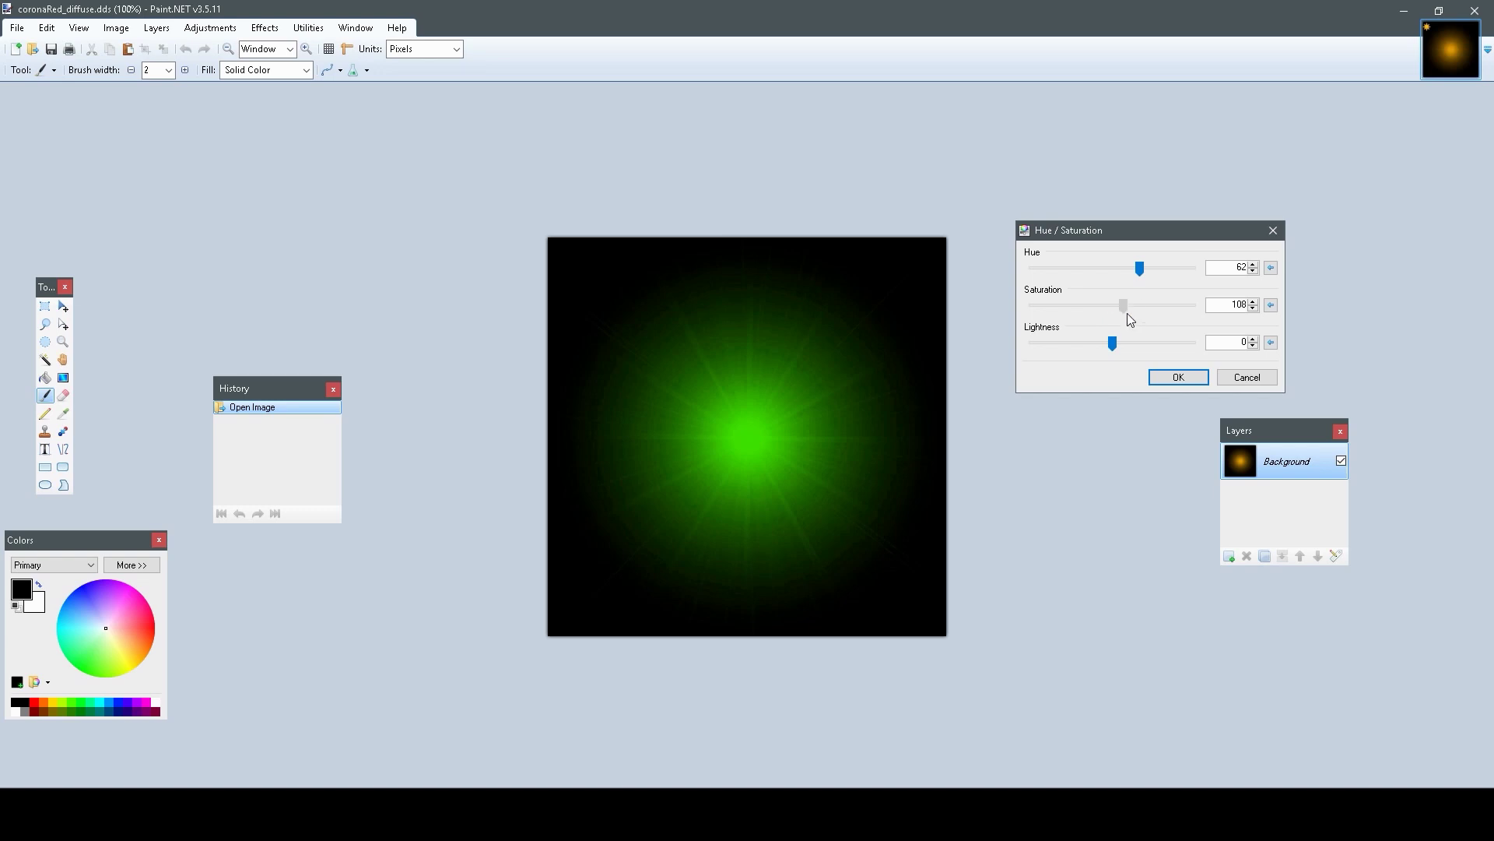
pyautogui.moveTo(1131, 319)
pyautogui.mouseDown()
pyautogui.moveTo(1150, 314)
pyautogui.moveTo(1123, 322)
pyautogui.mouseUp()
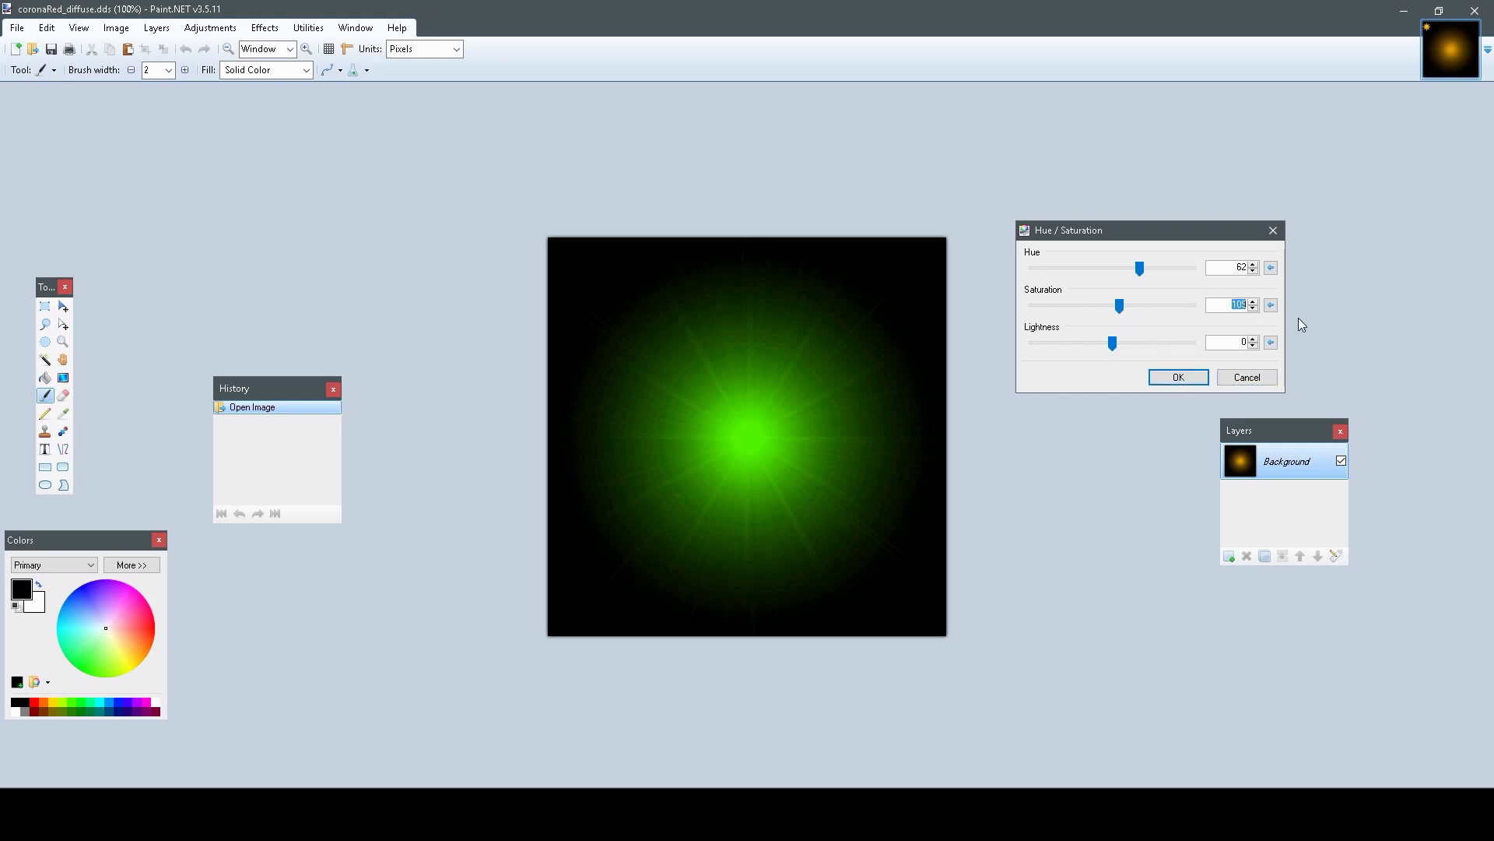
pyautogui.write('0')
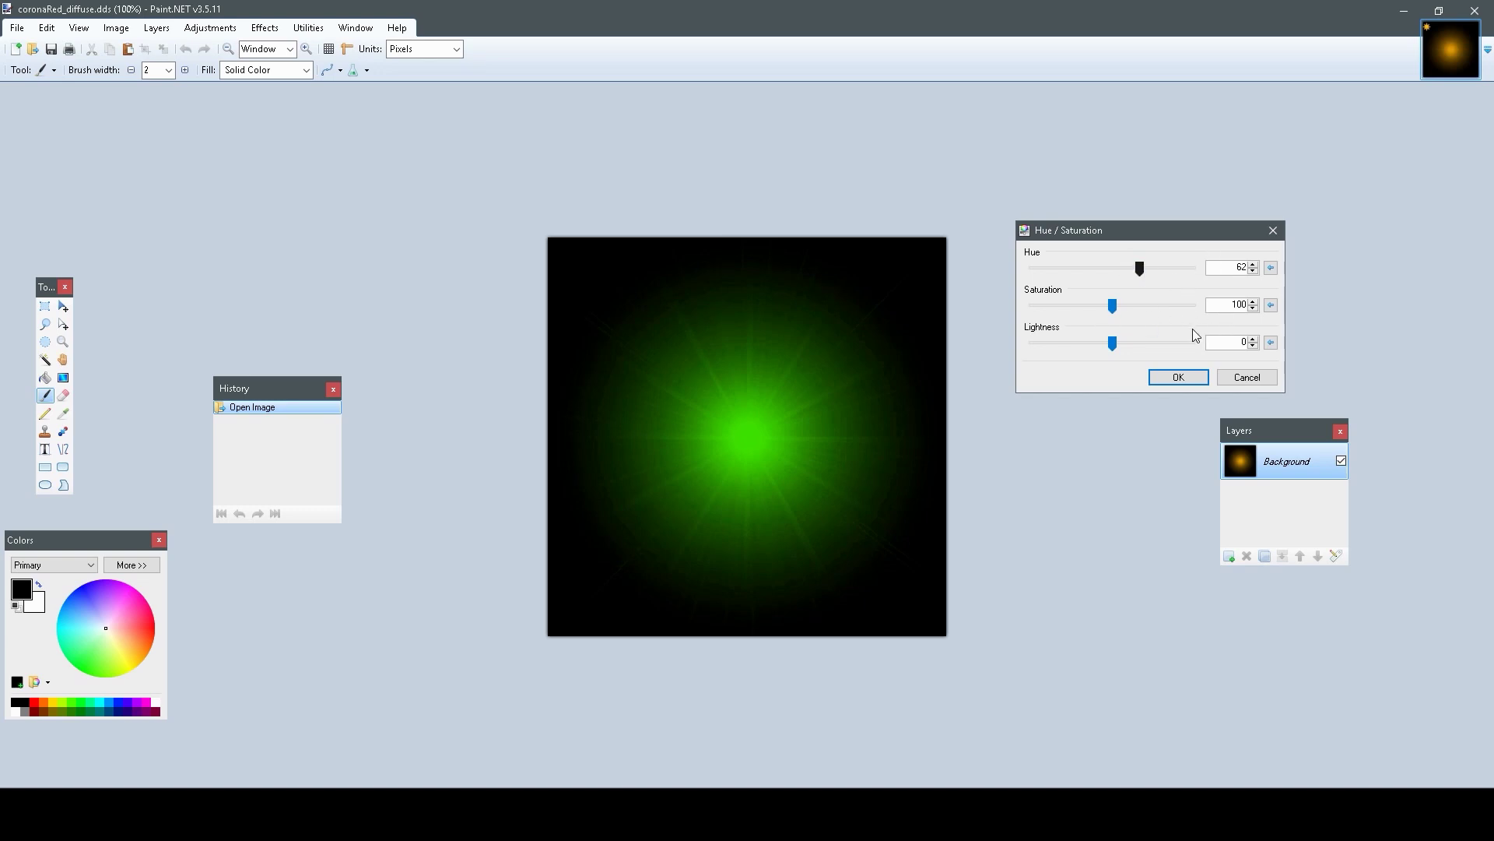
pyautogui.click(1179, 376)
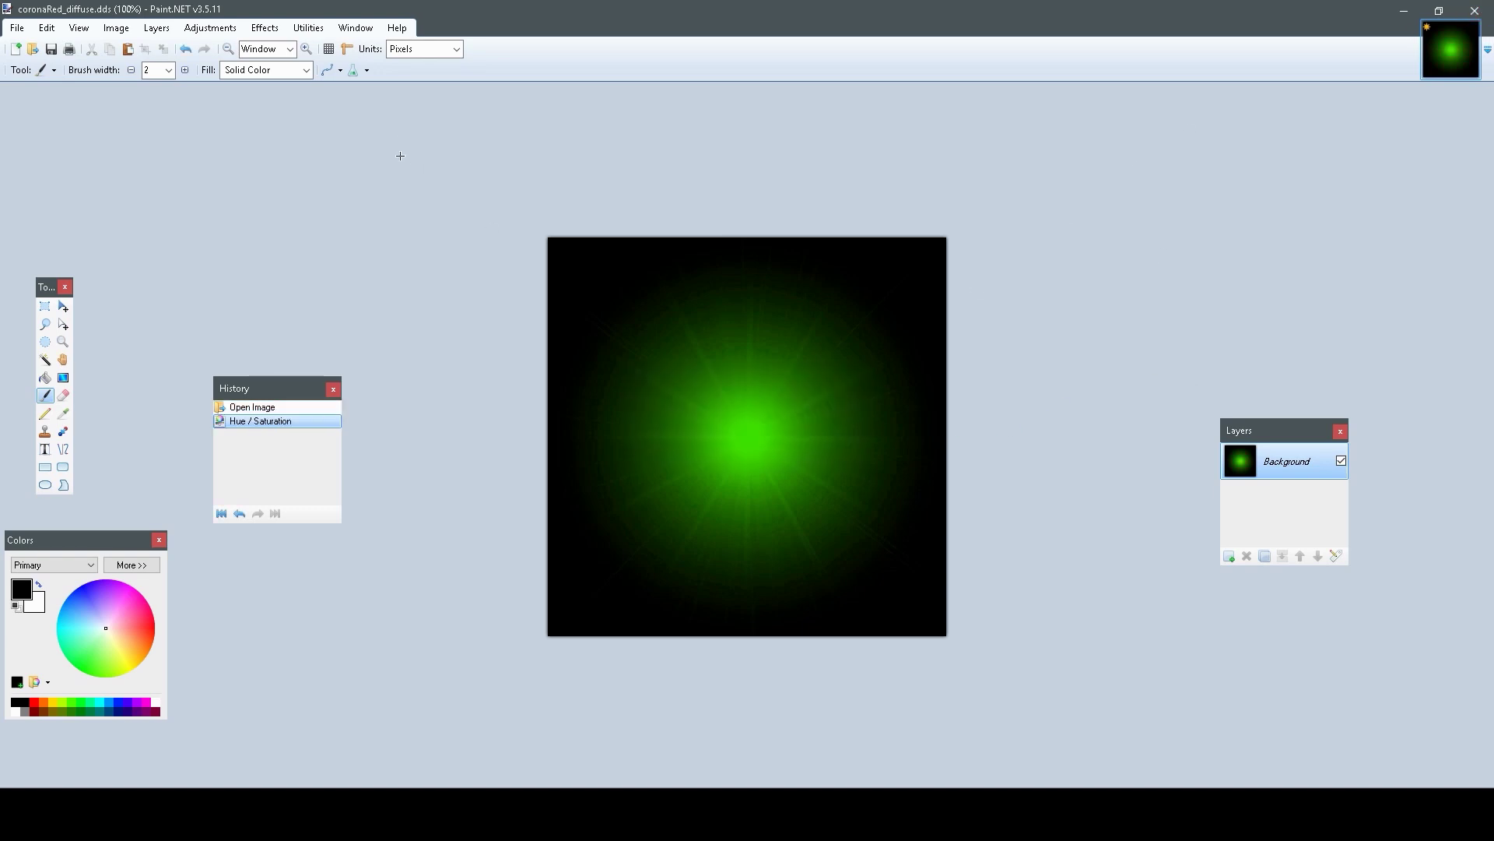
# Save the texture as DDS with the default compression settings and close Paint.NET
pyautogui.hotkey('ctrl', 's')
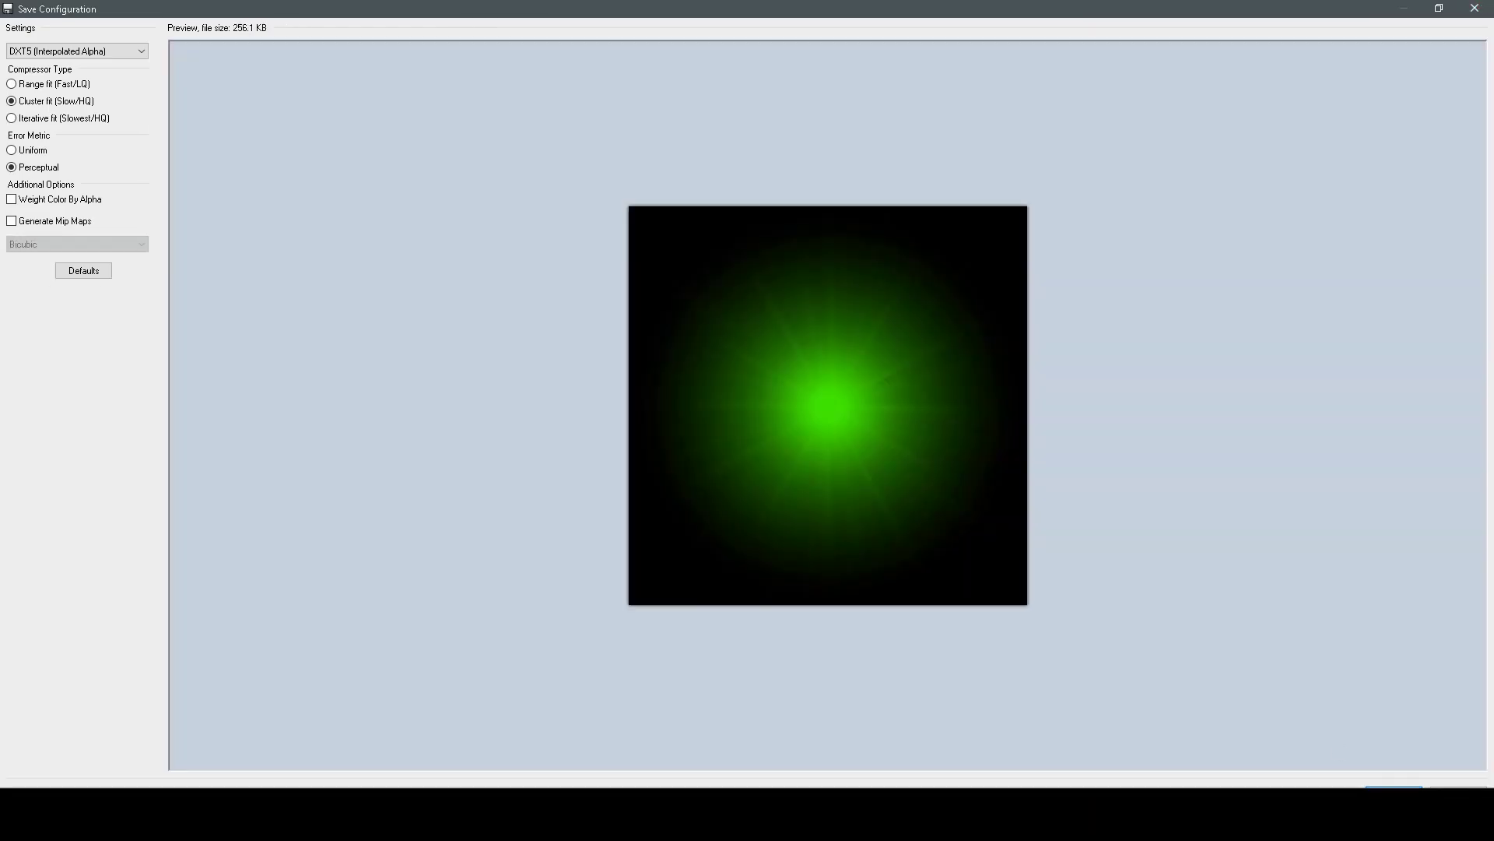
pyautogui.press('Return')
pyautogui.click(1489, 8)
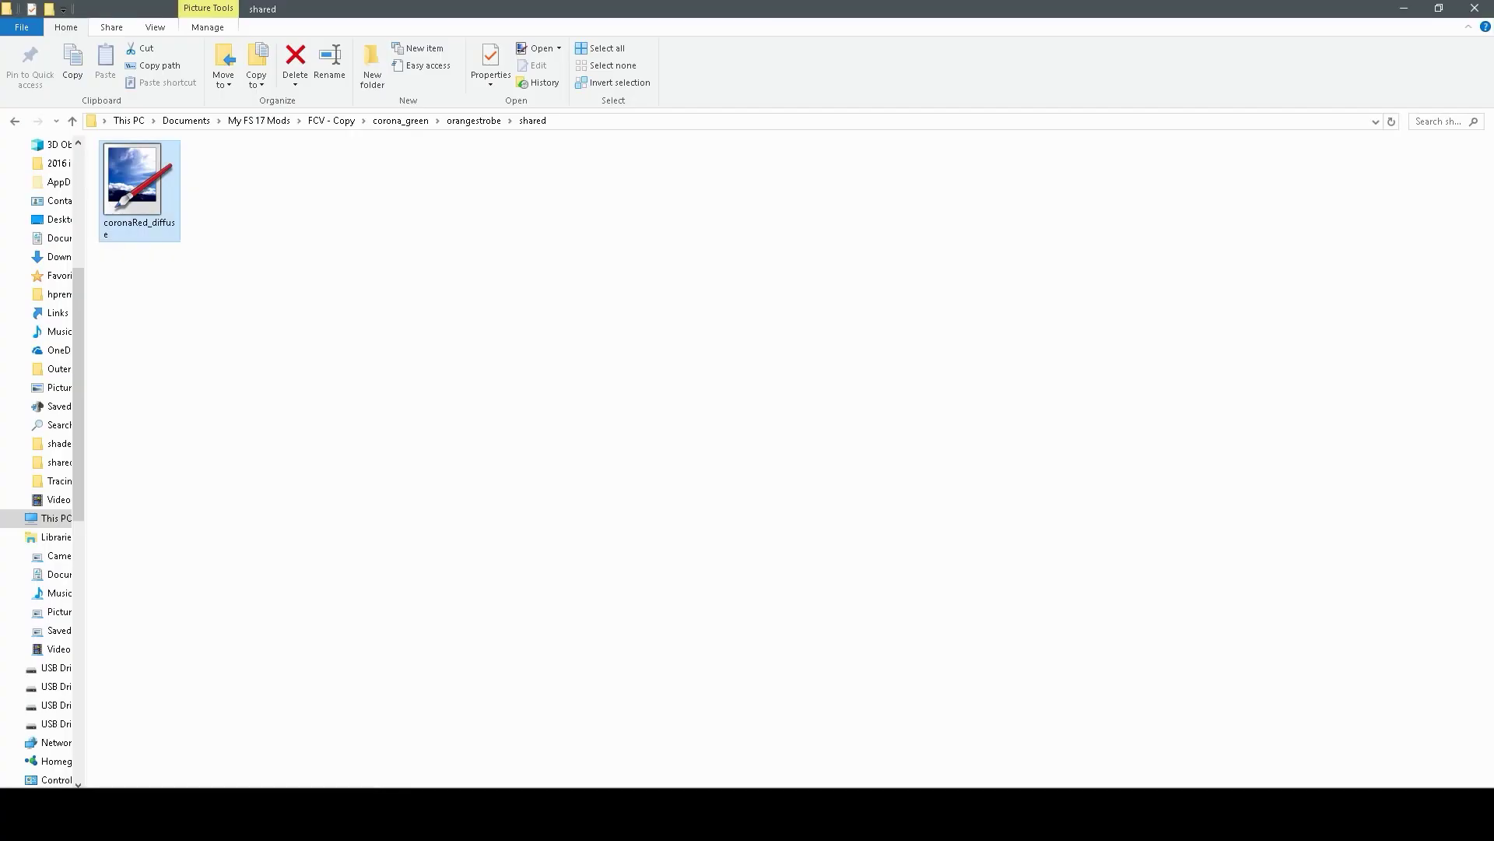
# Import green_corona.i3d into the vehicle scene
pyautogui.hotkey('alt', 'Tab')
pyautogui.click(25, 49)
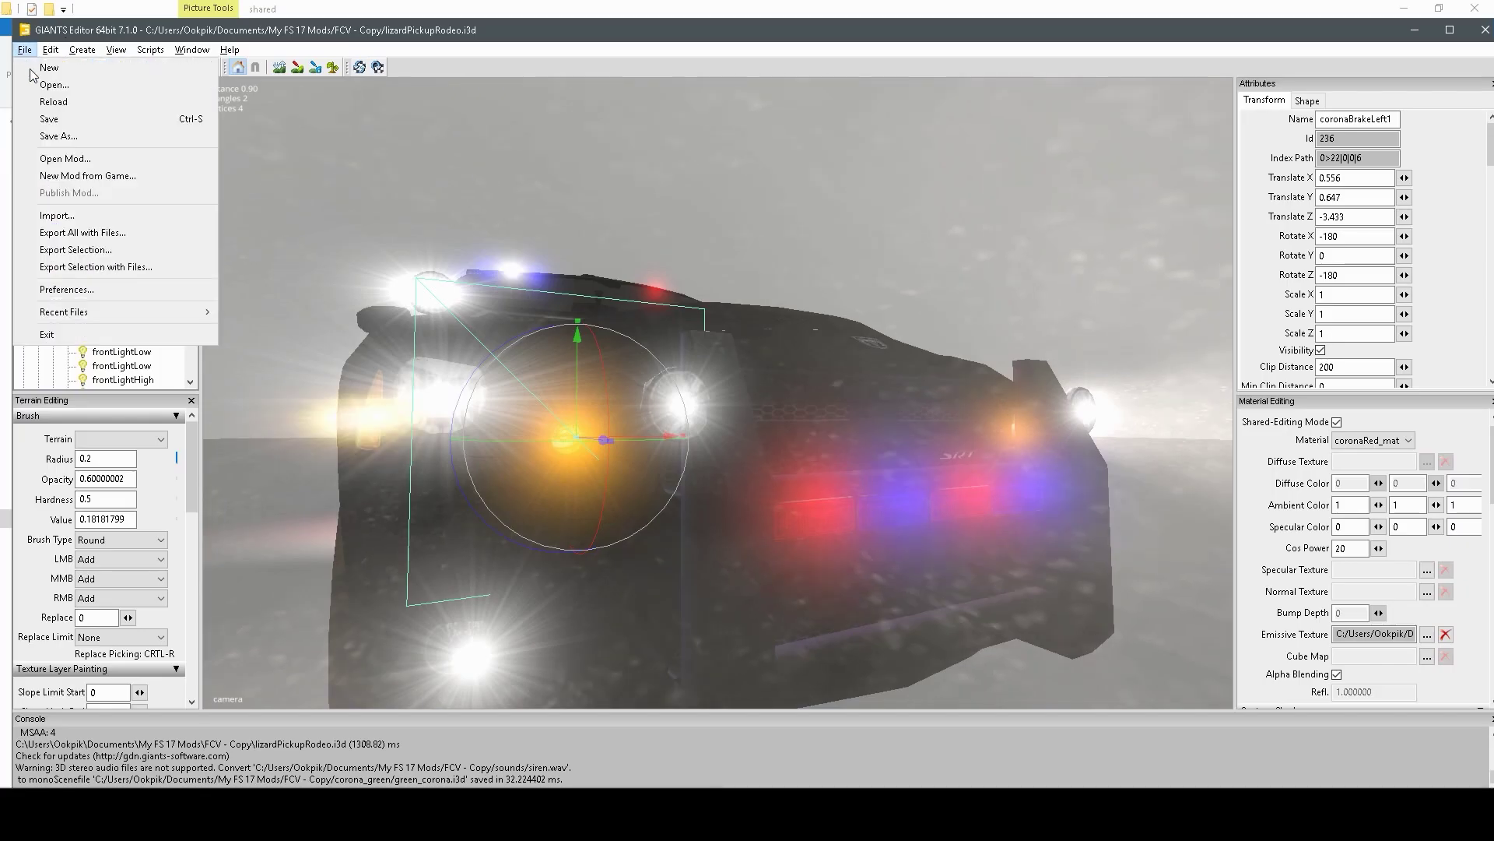
pyautogui.click(133, 217)
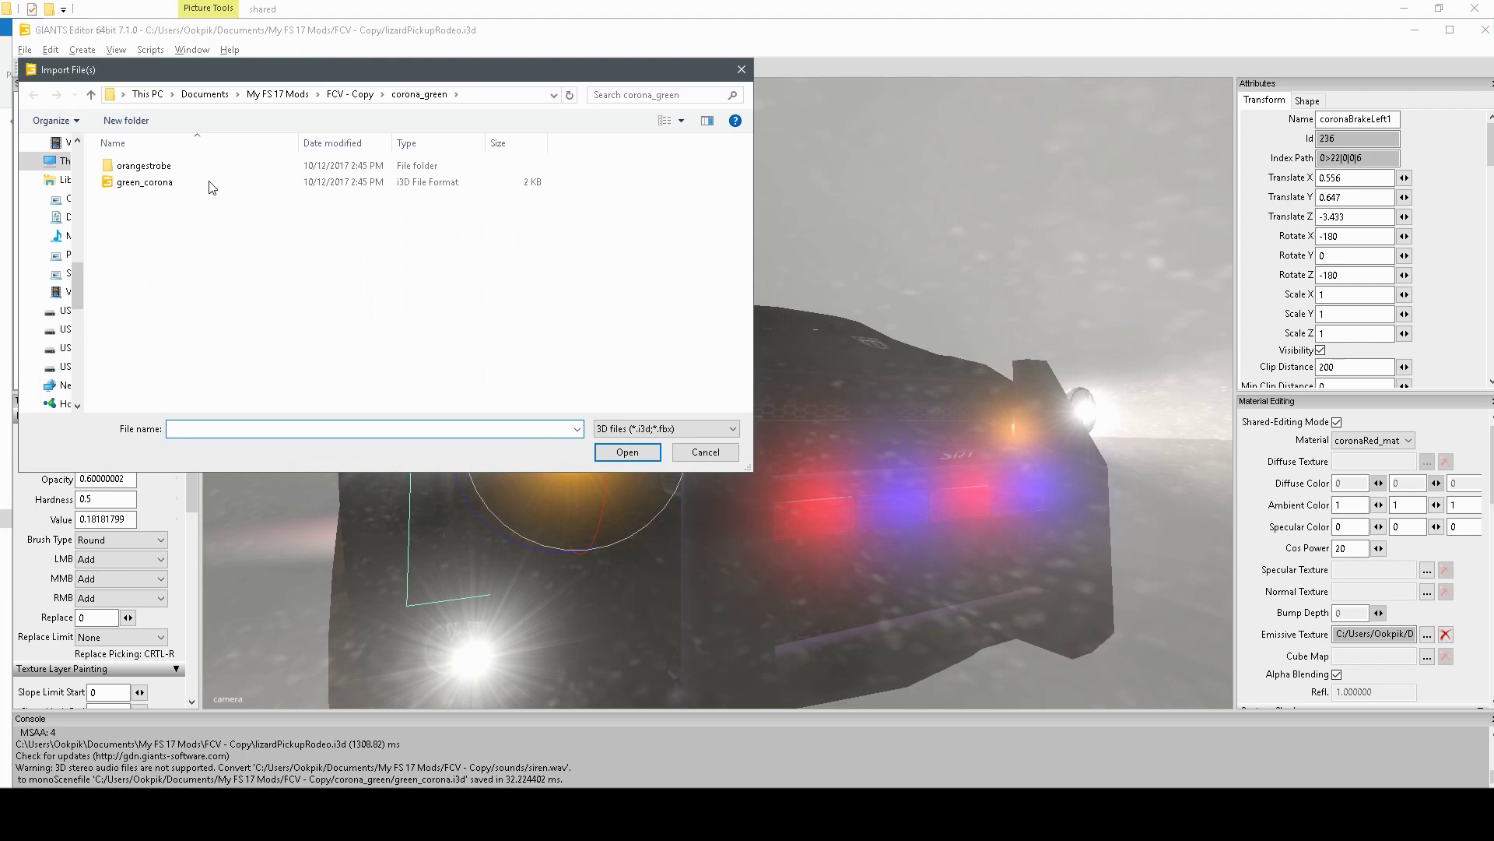
pyautogui.click(173, 184)
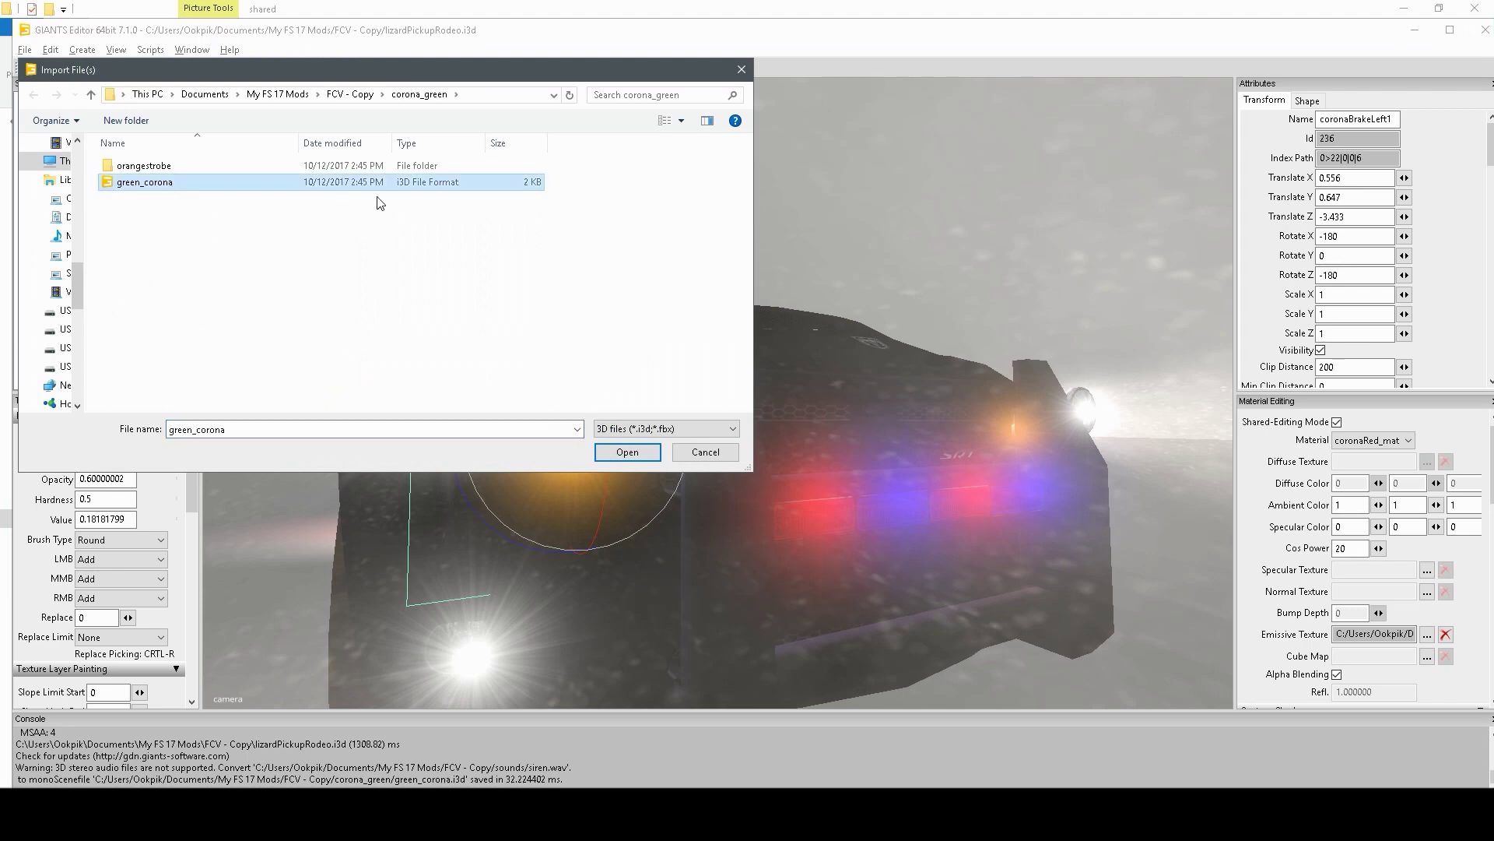
pyautogui.click(627, 453)
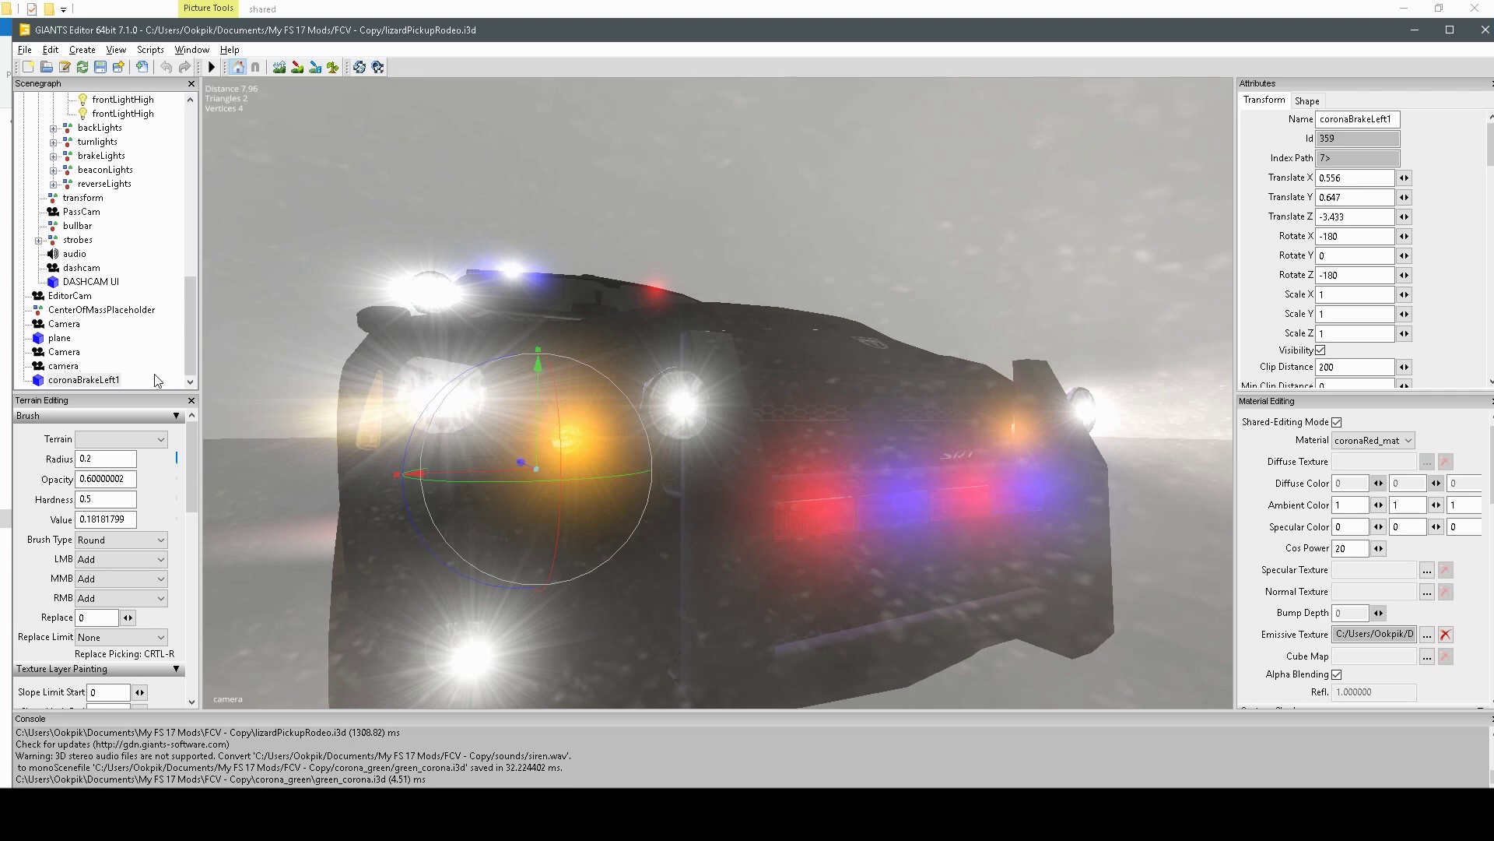
# Flatten the imported corona to Scale Z 0.009 and reselect coronaBrakeLeft1
pyautogui.moveTo(518, 461); pyautogui.dragTo(590, 508)
pyautogui.click(523, 469)
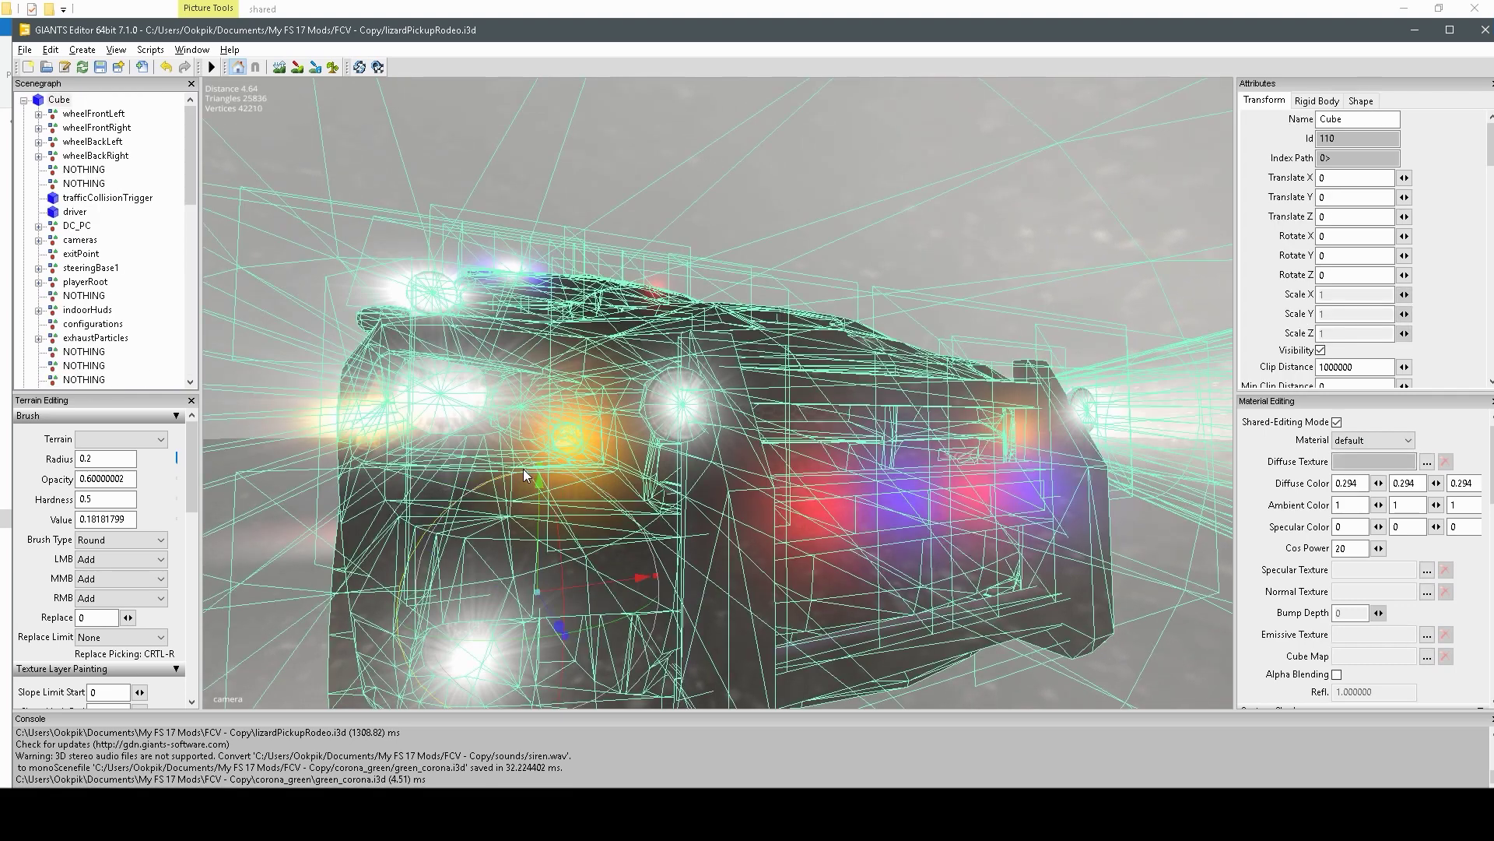
pyautogui.scroll(-2, 113, 320)
pyautogui.scroll(-6, 113, 319)
pyautogui.click(83, 379)
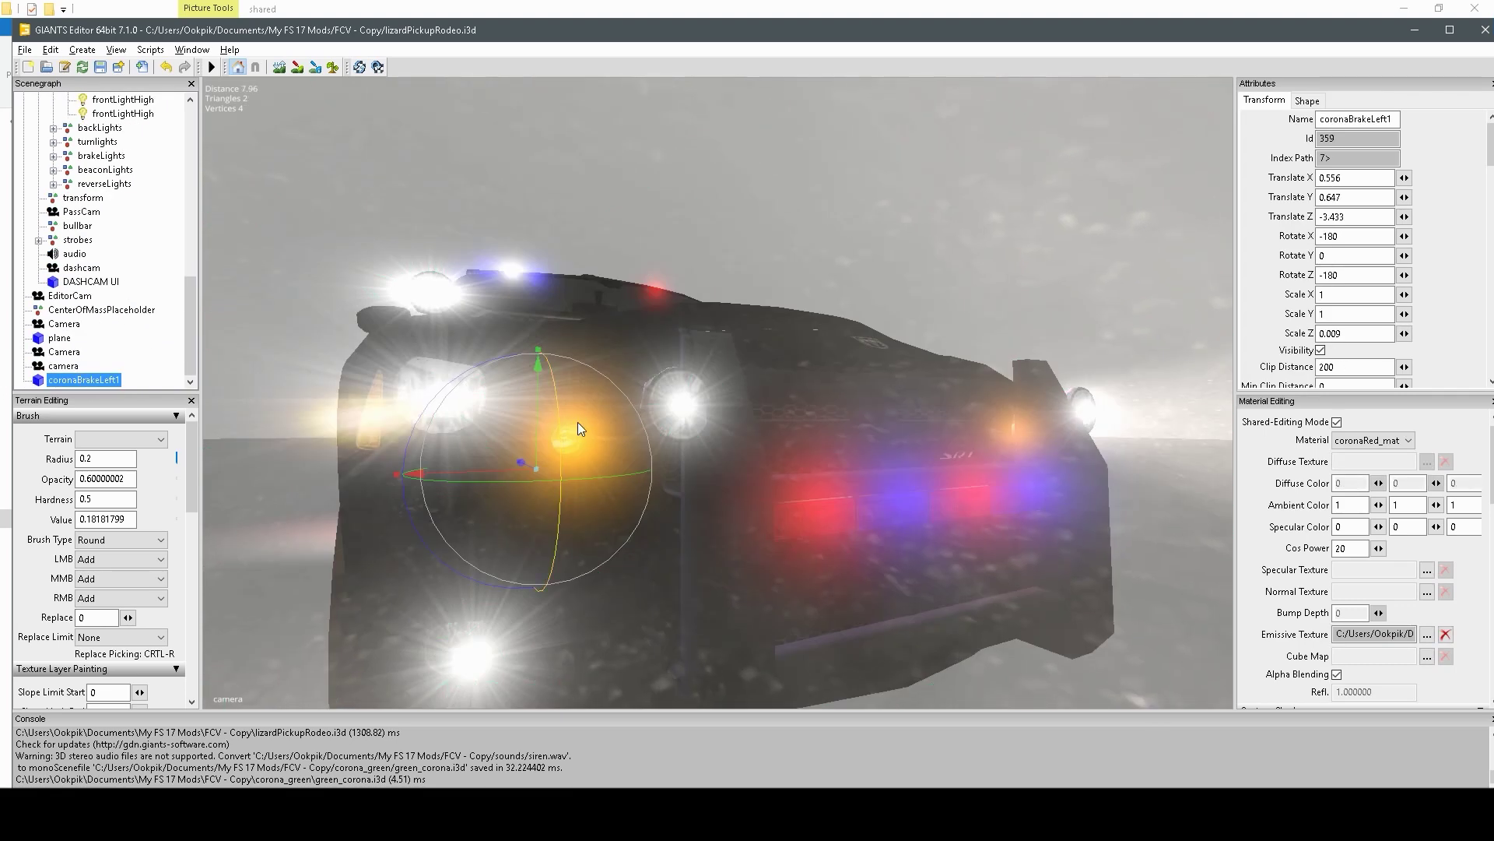
# Raise the green corona to 0.515, 0.841, -3.715 beside the car's rear
pyautogui.moveTo(528, 470); pyautogui.dragTo(910, 553, button='middle')
pyautogui.scroll(5, 911, 553)
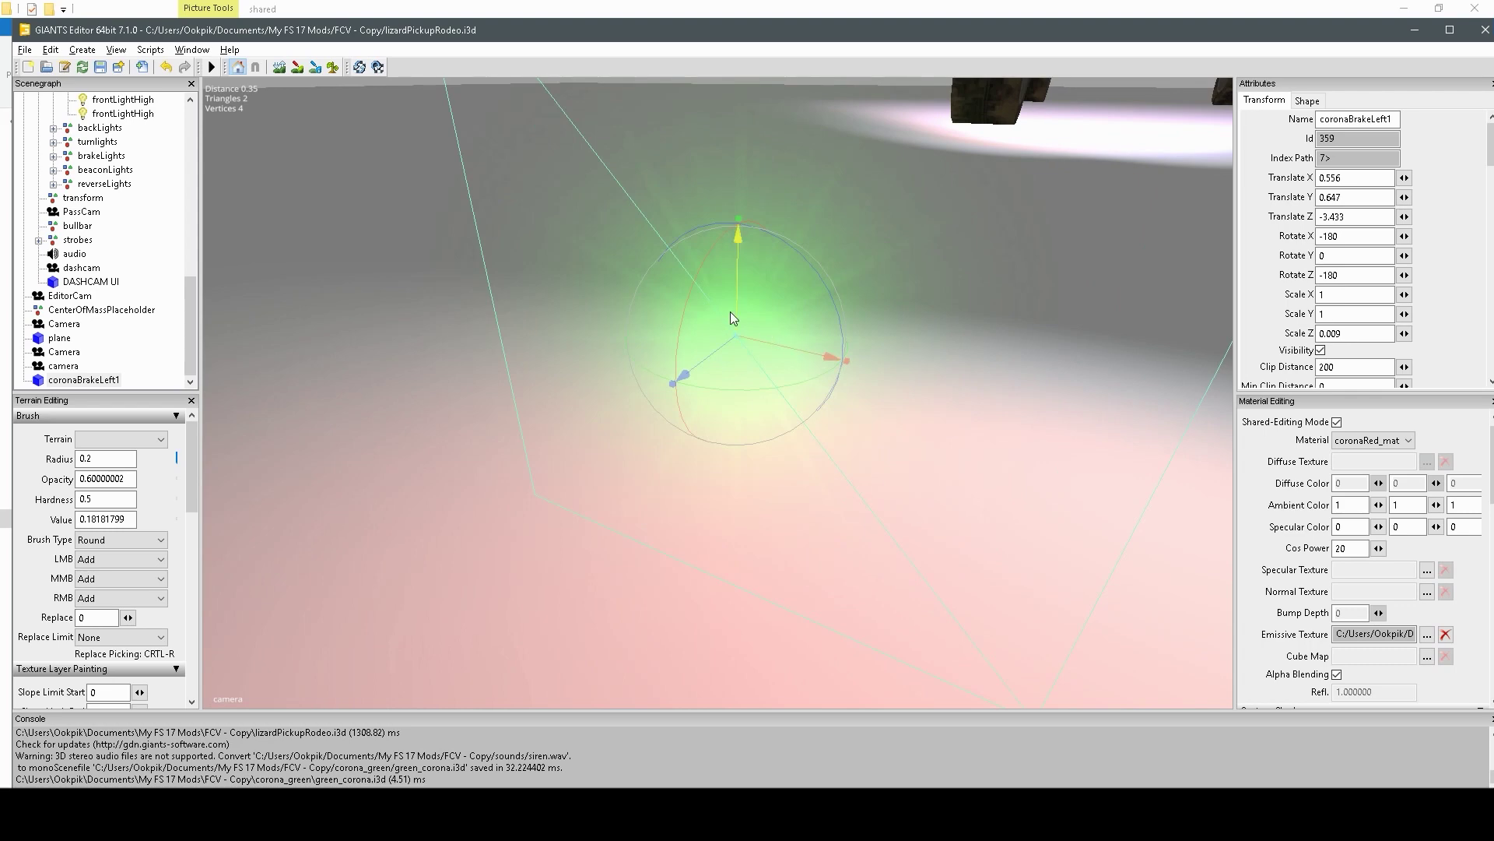
pyautogui.moveTo(737, 308); pyautogui.dragTo(688, 123)
pyautogui.moveTo(688, 123); pyautogui.dragTo(852, 361, button='middle')
pyautogui.scroll(-2, 878, 326)
pyautogui.scroll(-2, 851, 361)
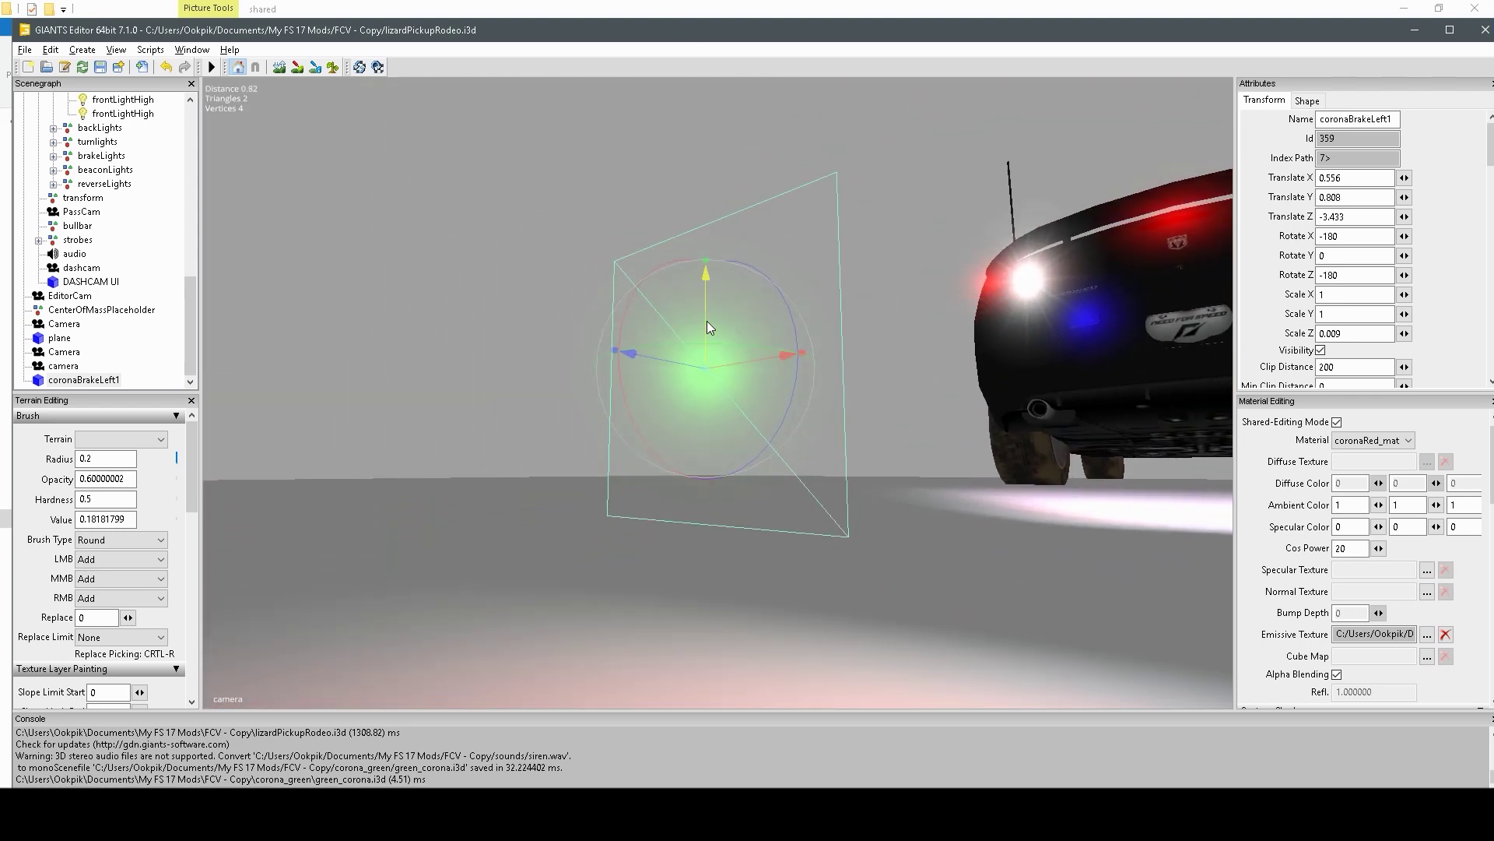
pyautogui.moveTo(707, 321); pyautogui.dragTo(745, 304)
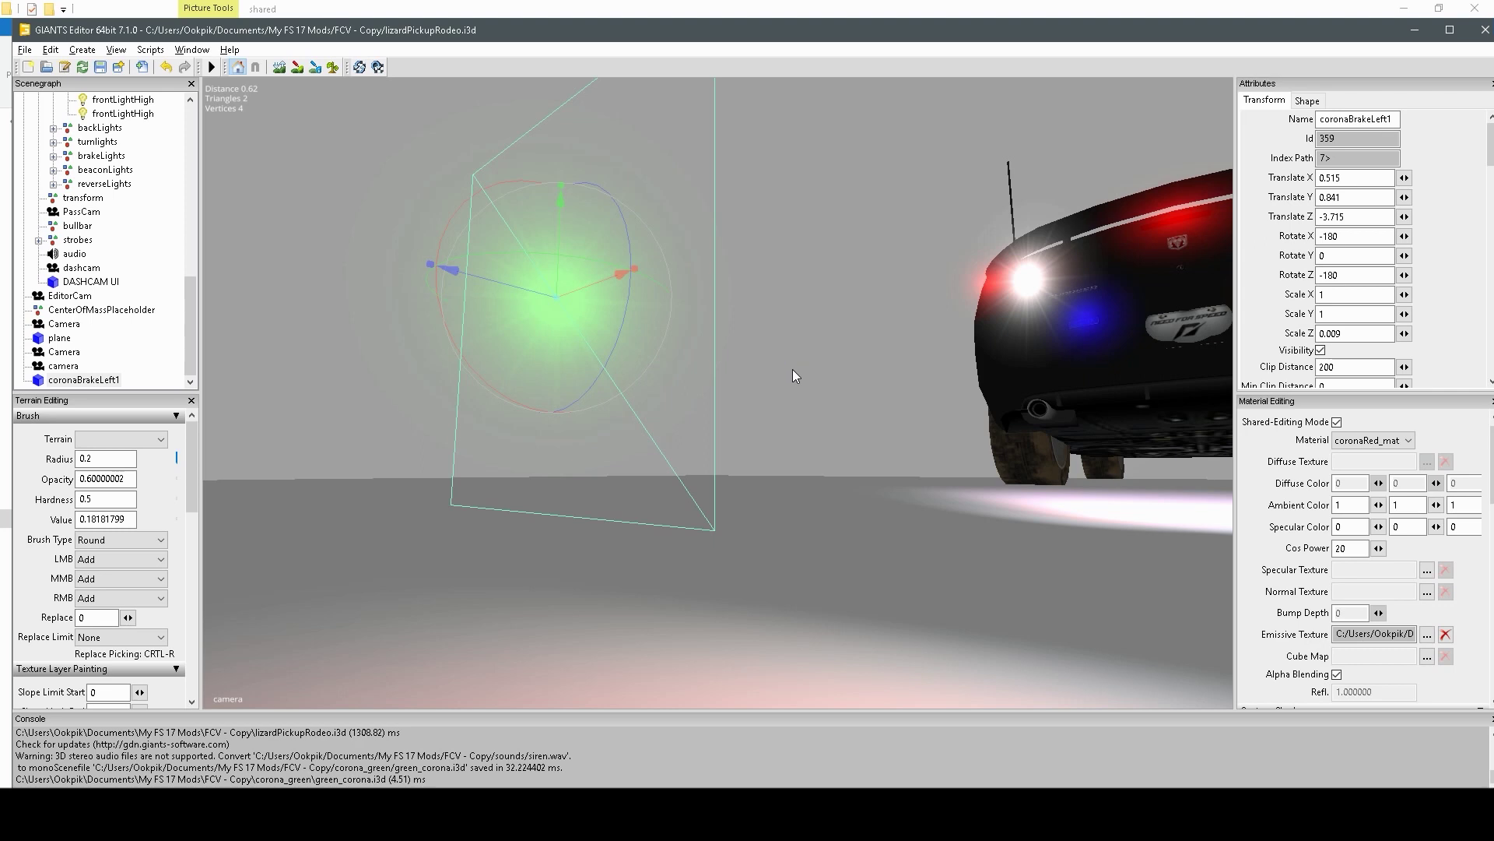
pyautogui.scroll(-4, 1375, 569)
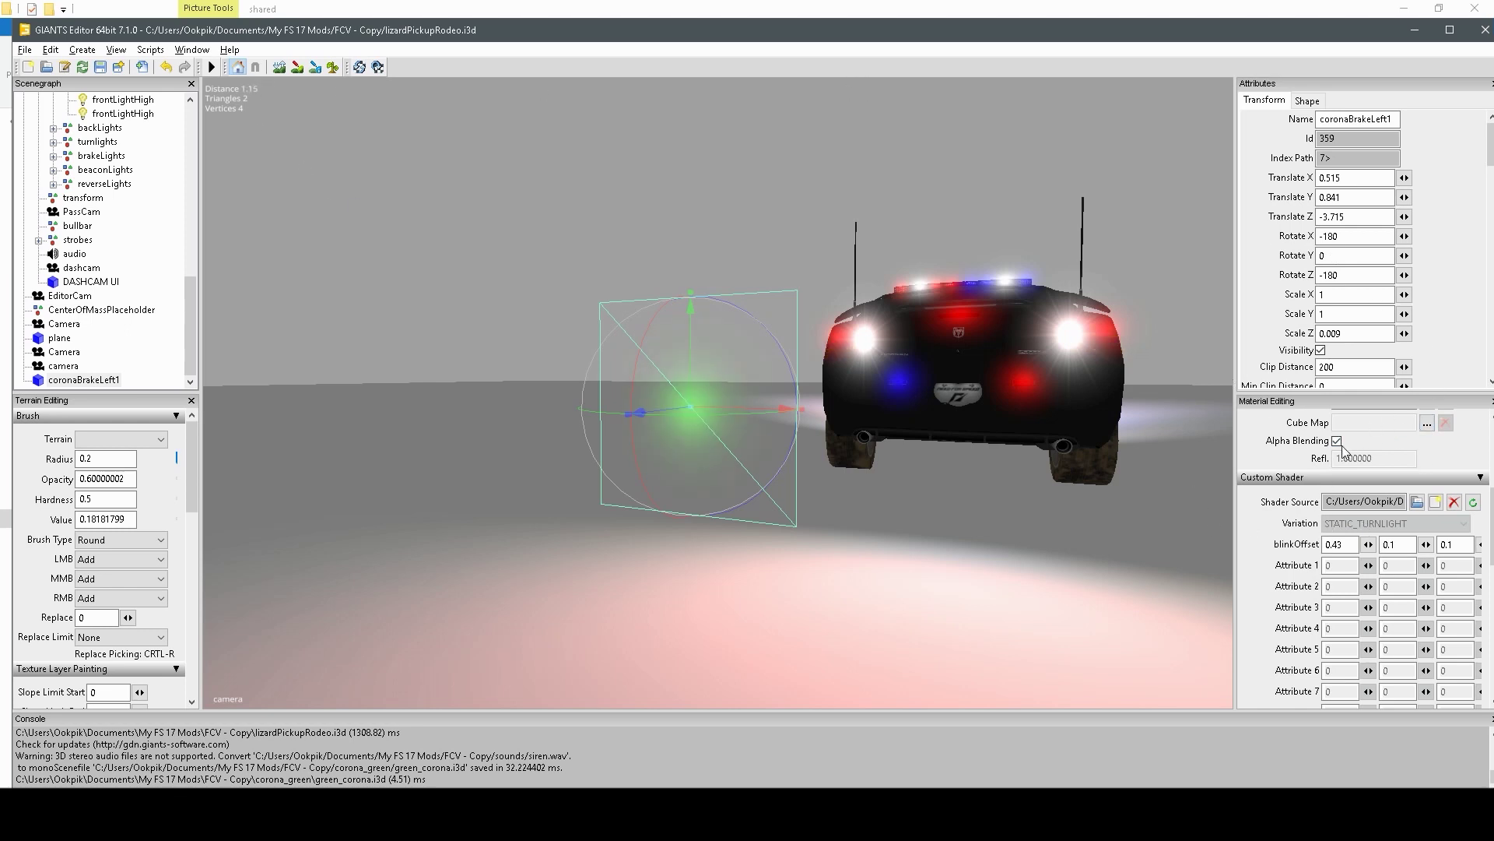
# Pull the camera back from the corona and reopen the Material Editing panel
pyautogui.scroll(5, 1316, 498)
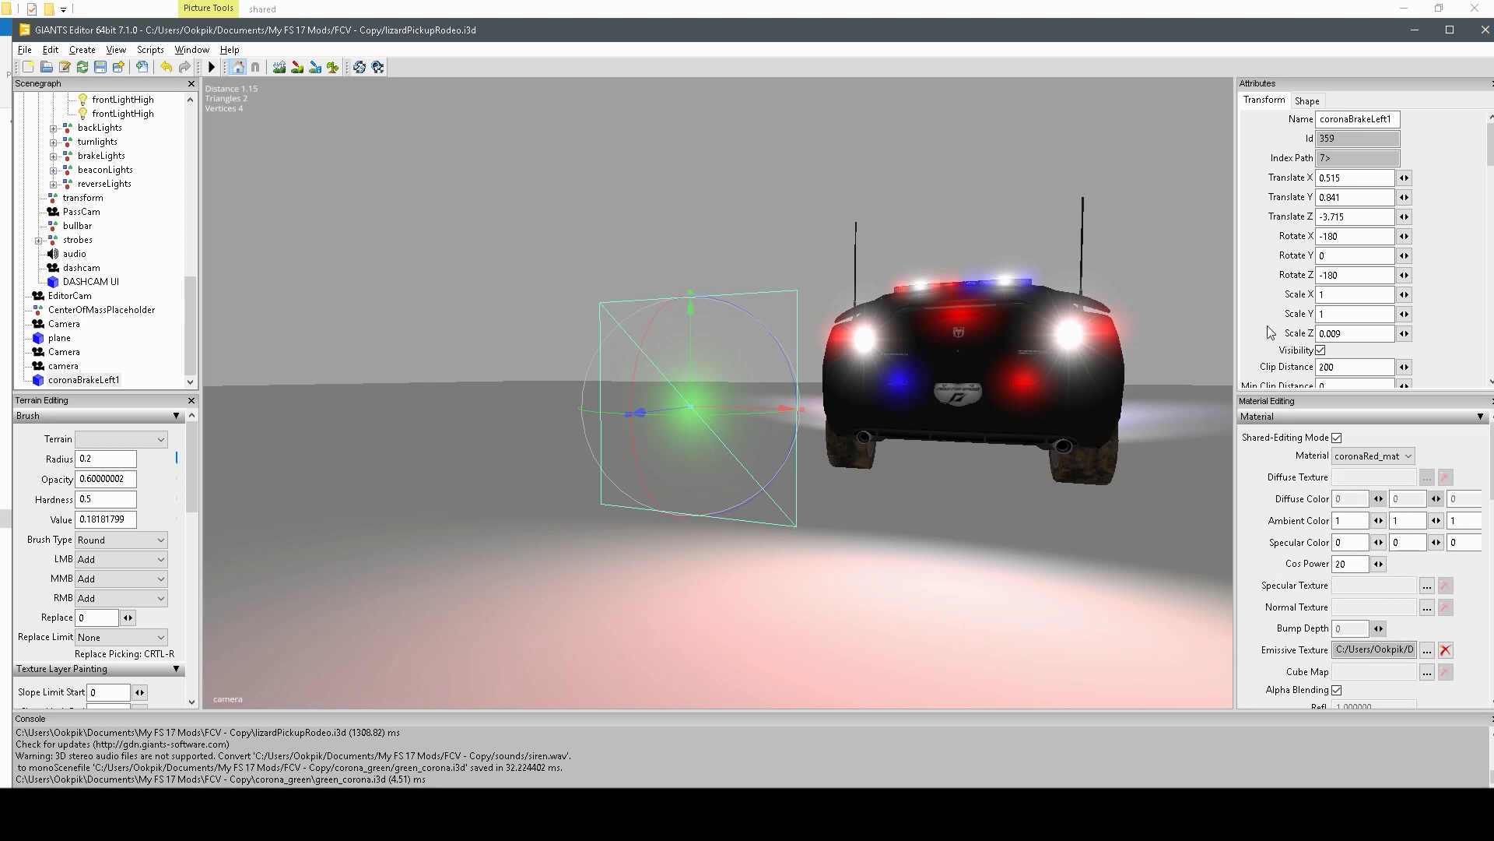
pyautogui.press('s')
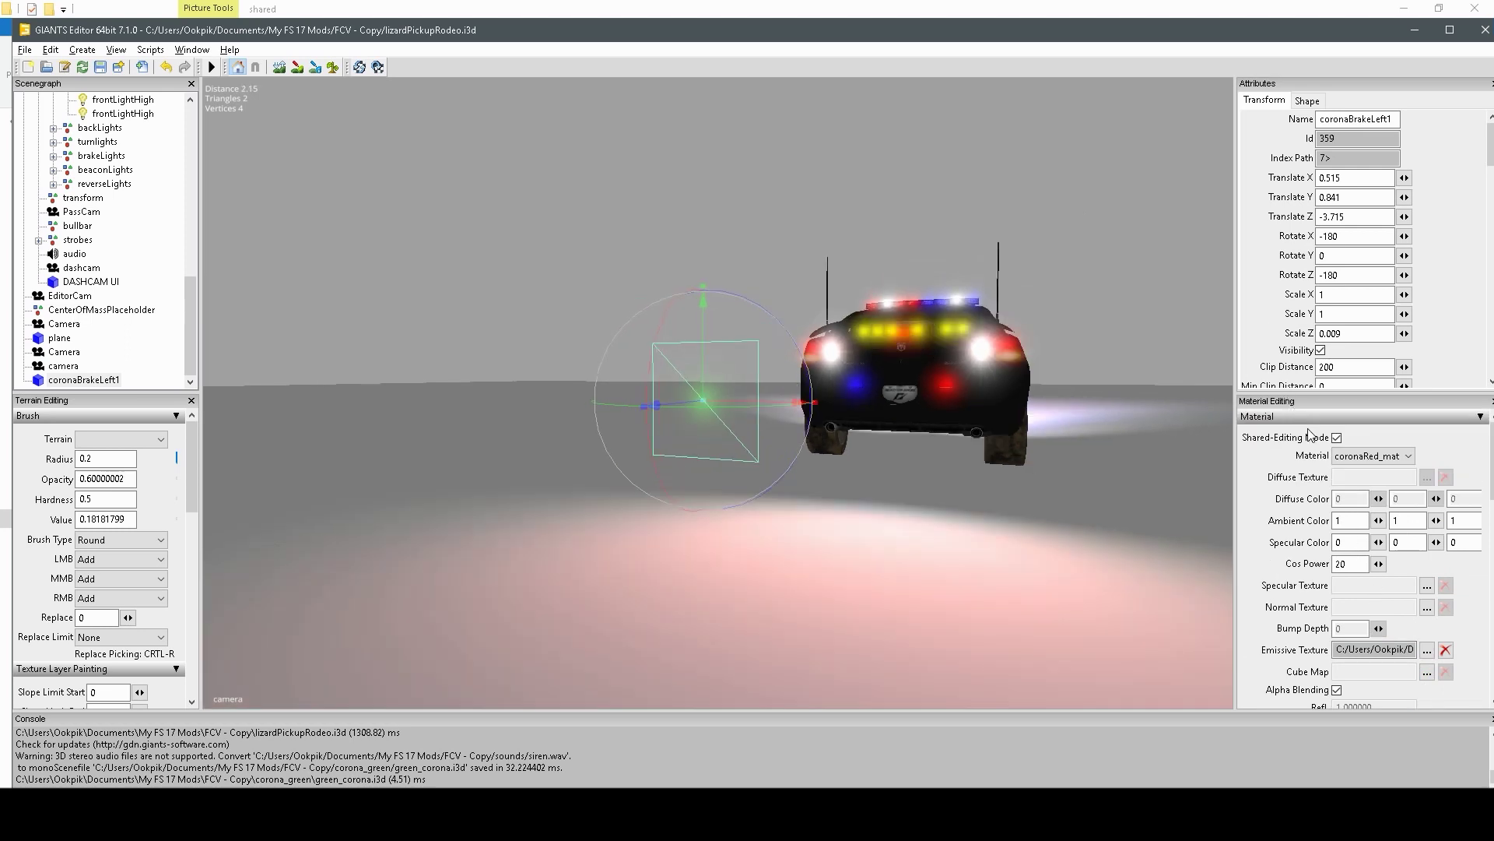
pyautogui.scroll(-2, 1310, 432)
pyautogui.click(192, 49)
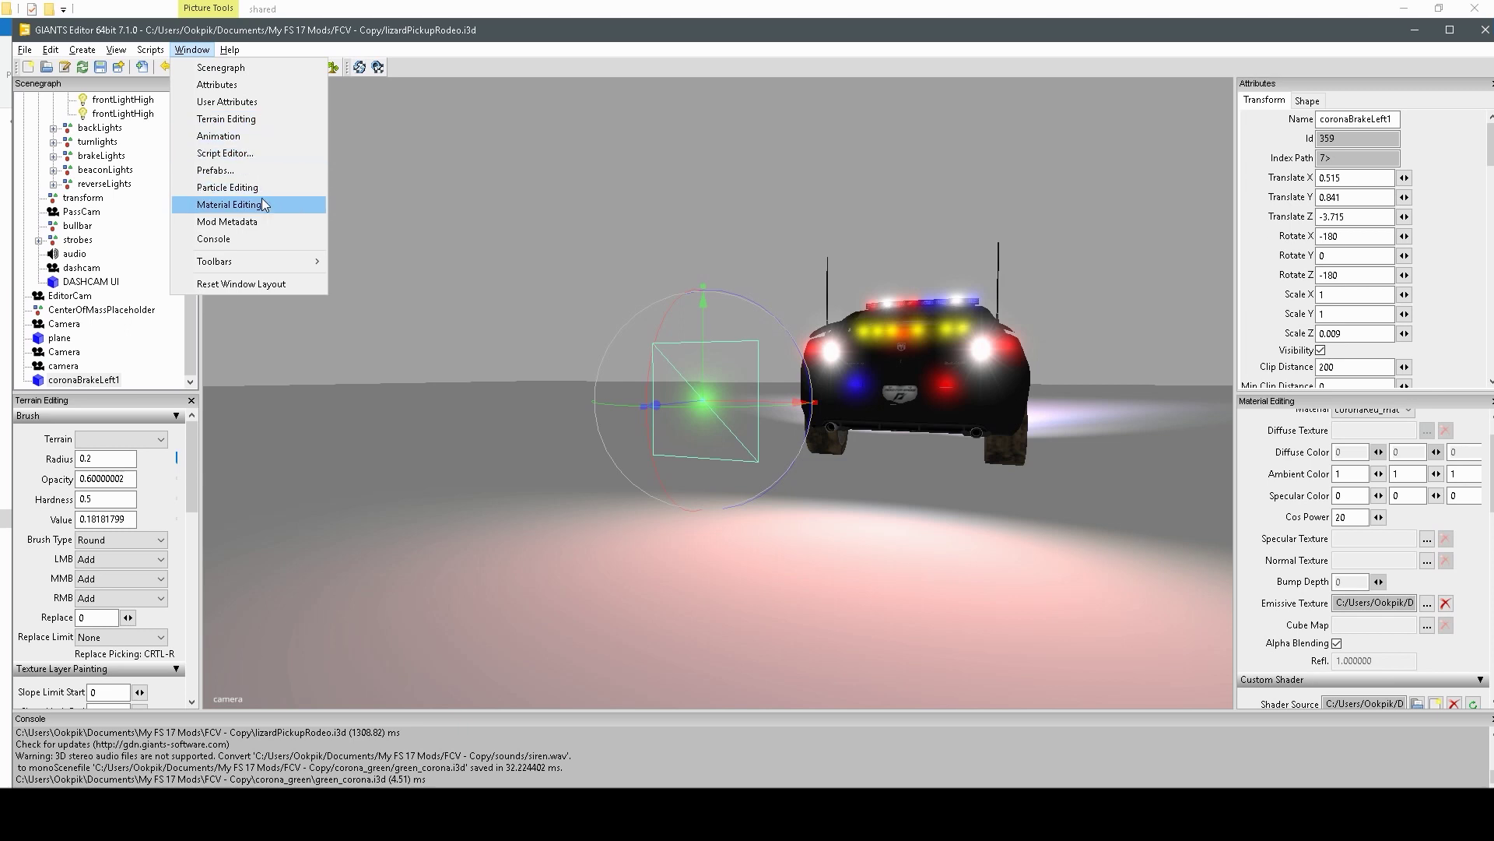
pyautogui.click(229, 204)
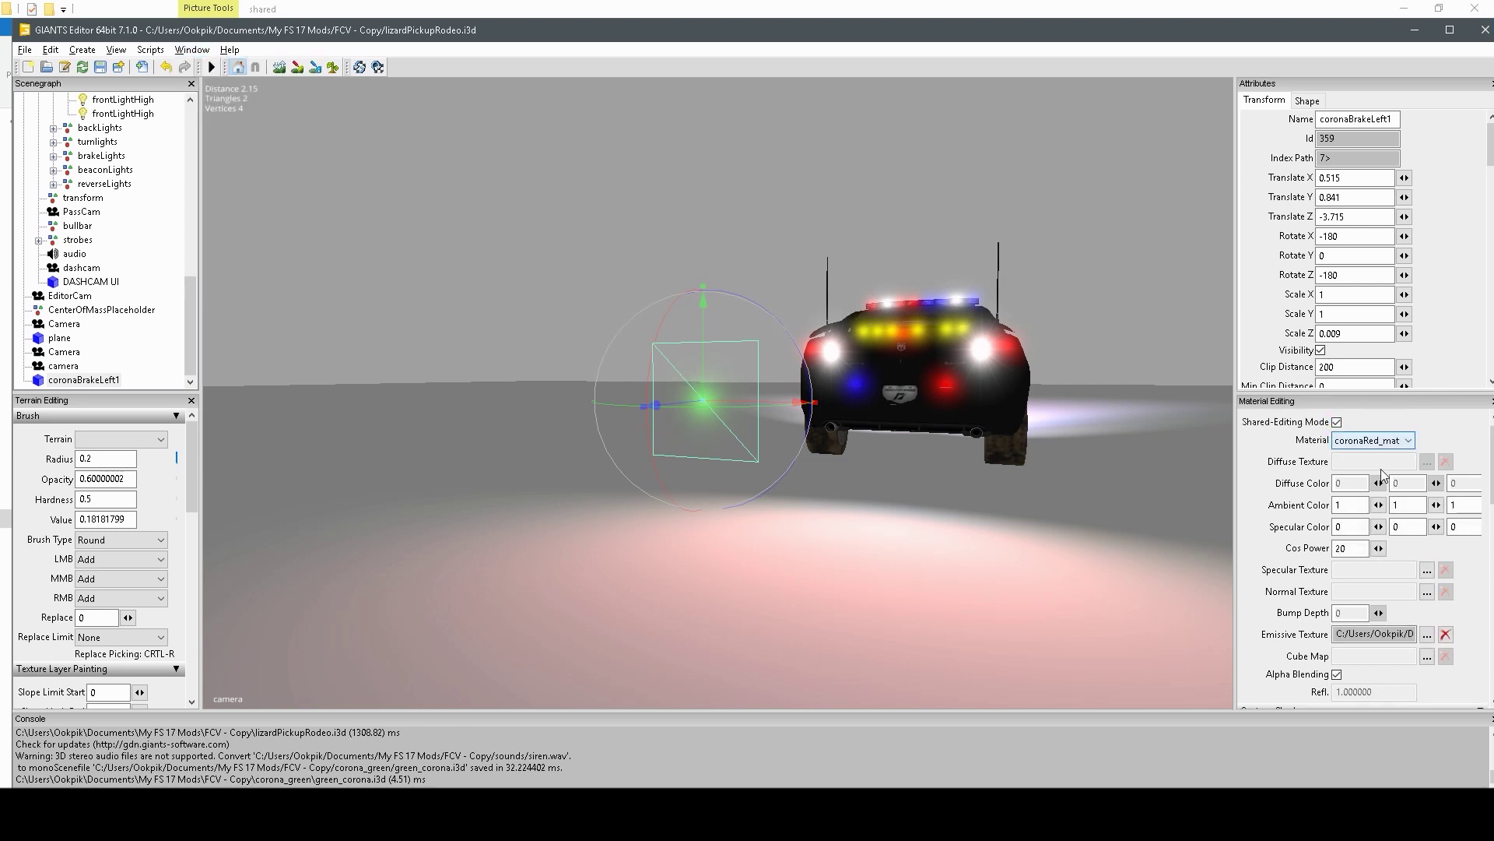
# Bring the Custom Shader section into view, with the variation reading STATIC_LIGHT_PATTERN
pyautogui.scroll(-1, 1390, 459)
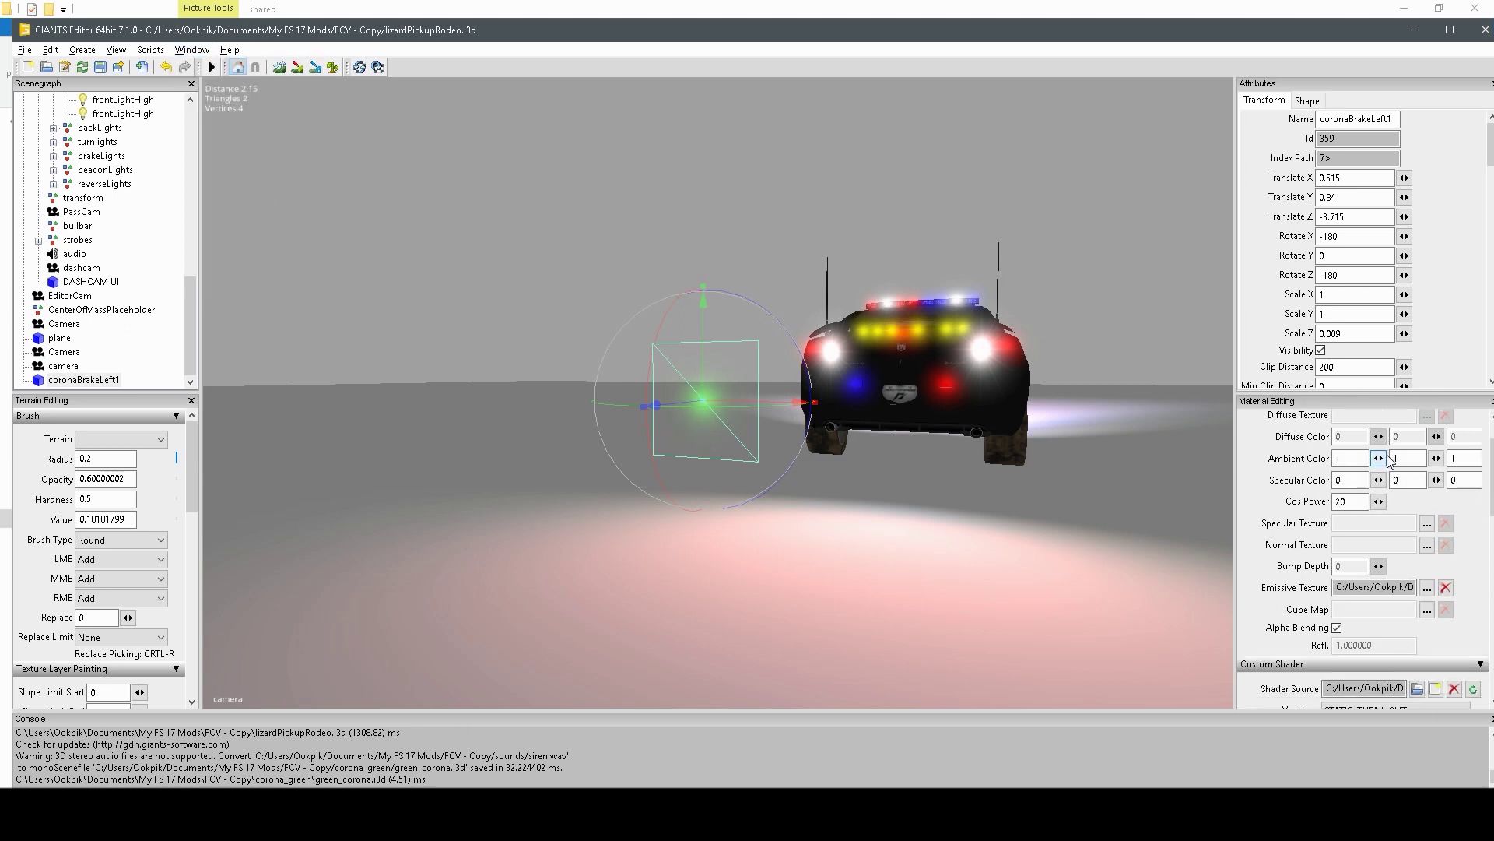
pyautogui.scroll(-5, 1382, 460)
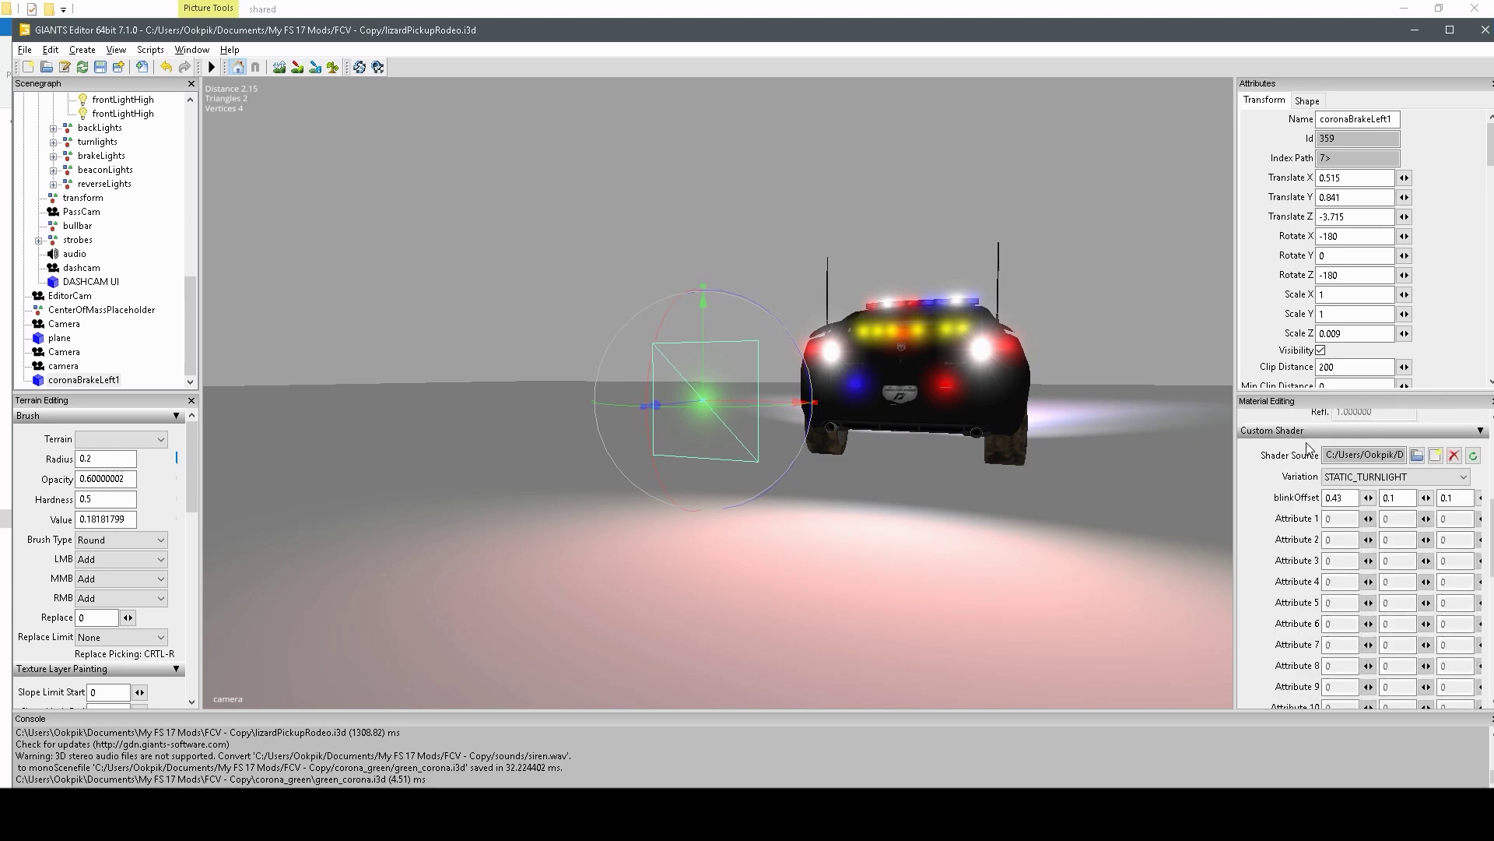
pyautogui.scroll(3, 1308, 447)
pyautogui.click(1481, 571)
pyautogui.scroll(4, 1401, 623)
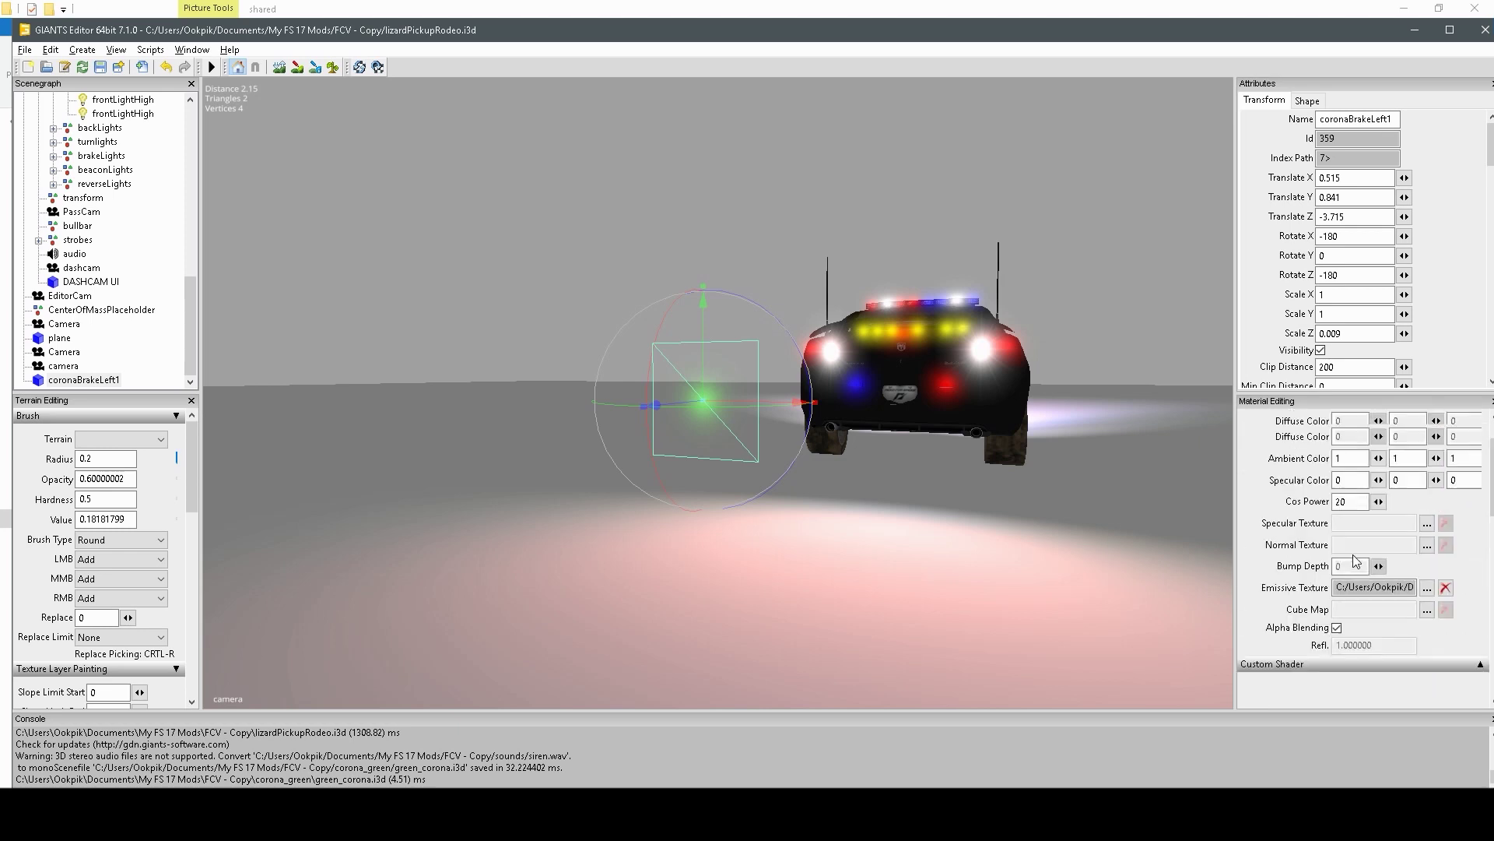
pyautogui.scroll(-3, 1370, 670)
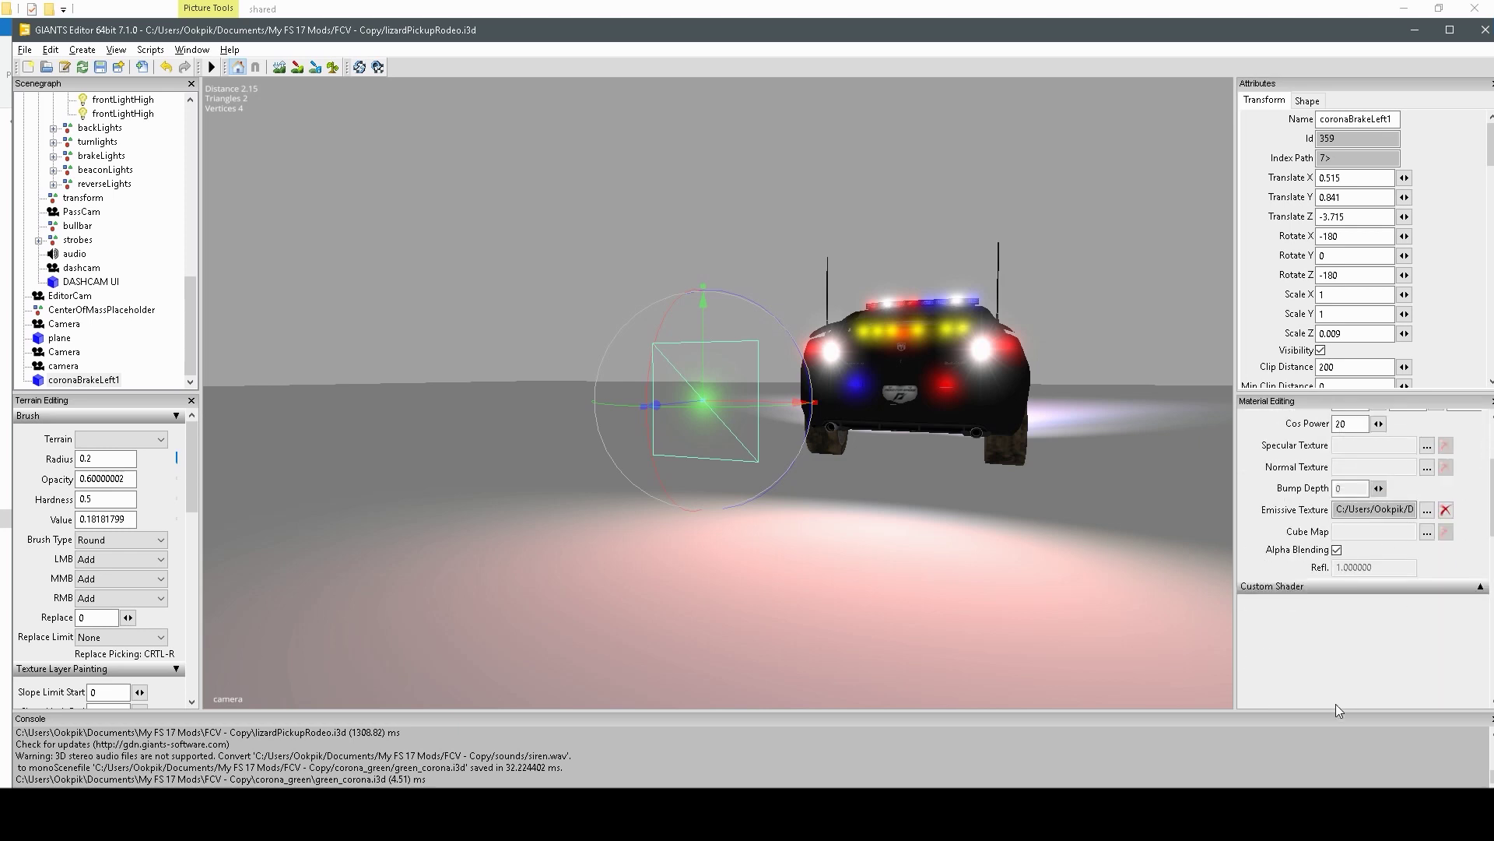
pyautogui.click(1479, 589)
pyautogui.scroll(-1, 1468, 597)
pyautogui.scroll(-2, 1405, 600)
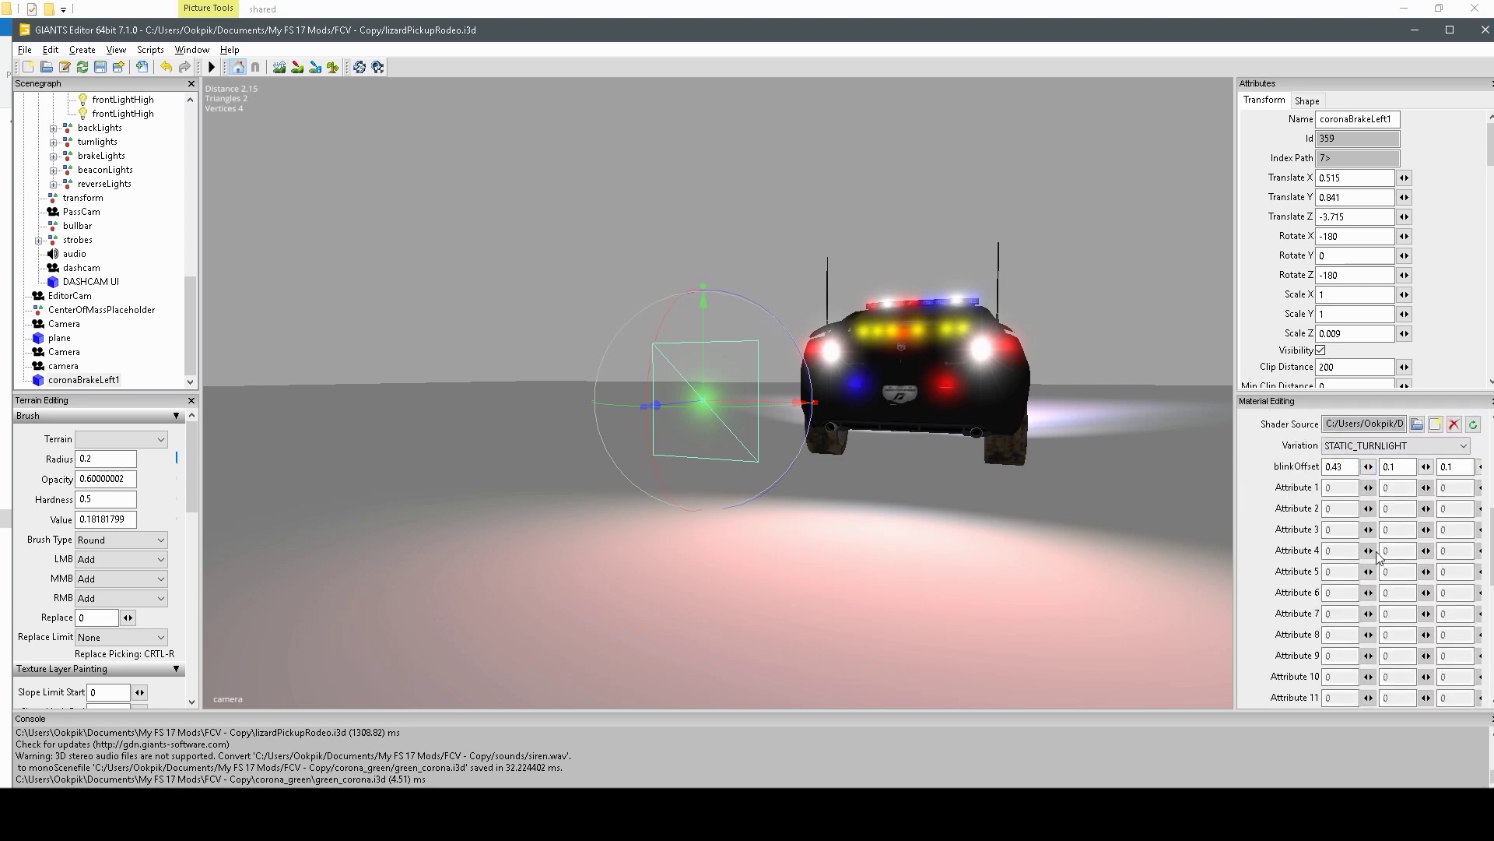
pyautogui.scroll(-1, 1380, 591)
pyautogui.scroll(3, 1380, 591)
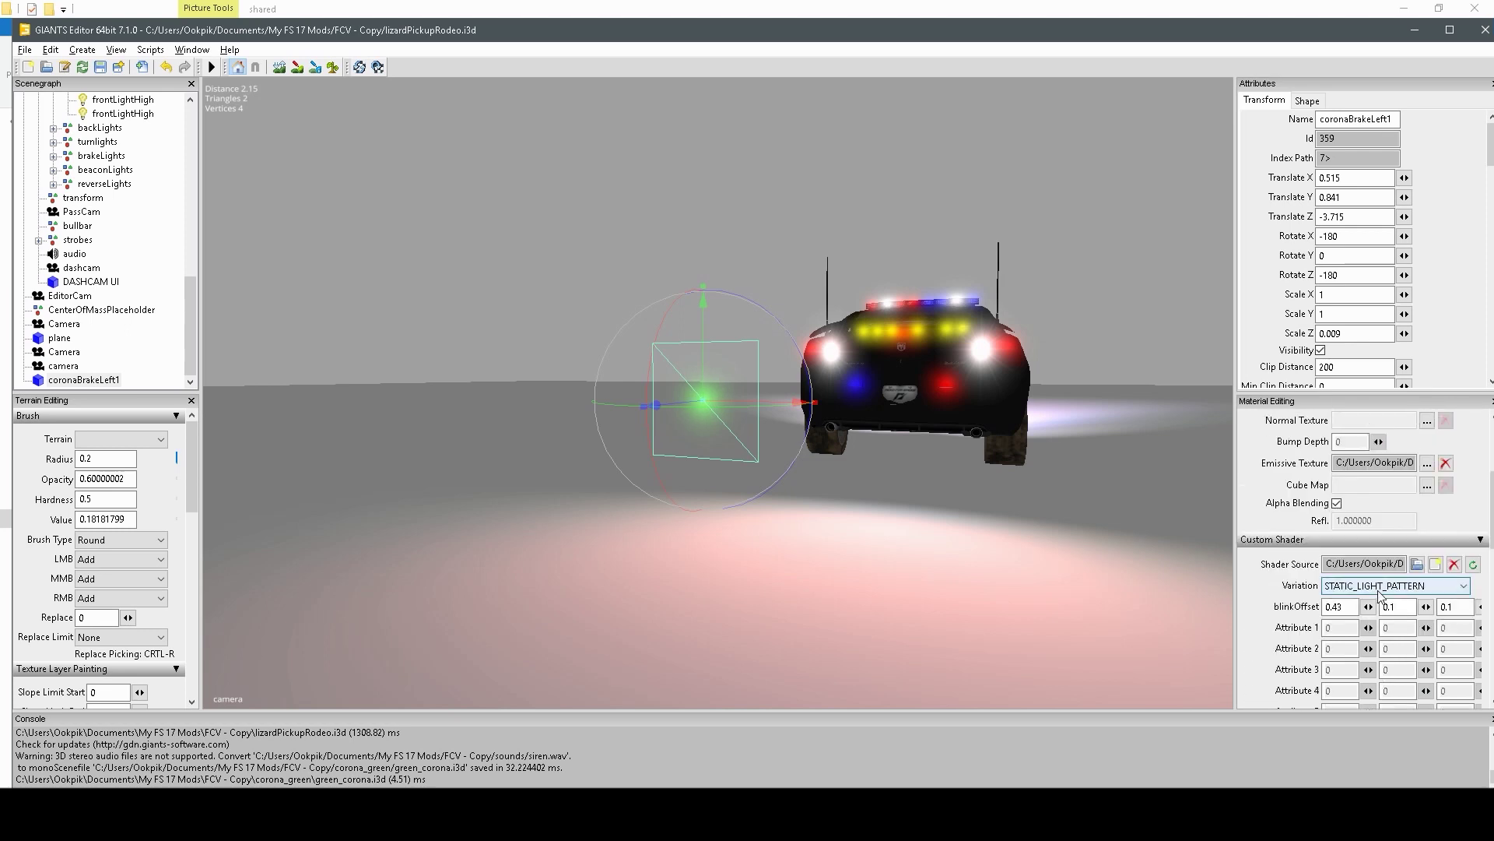
# Set the corona's shader variation to STATIC_TURNLIGHT, then try STATIC_LIGHT
pyautogui.click(1381, 589)
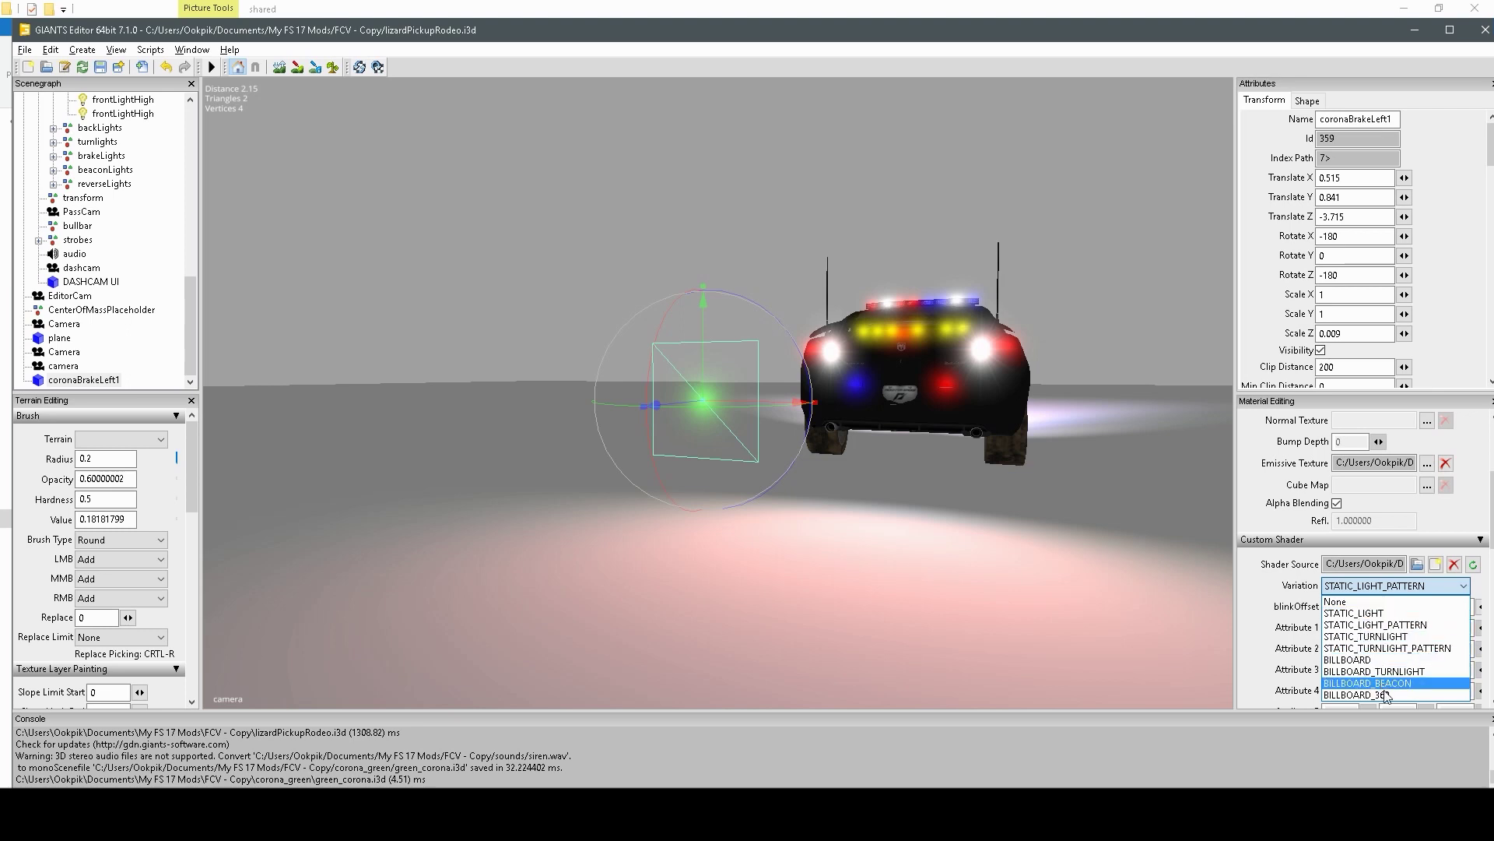
pyautogui.click(1381, 639)
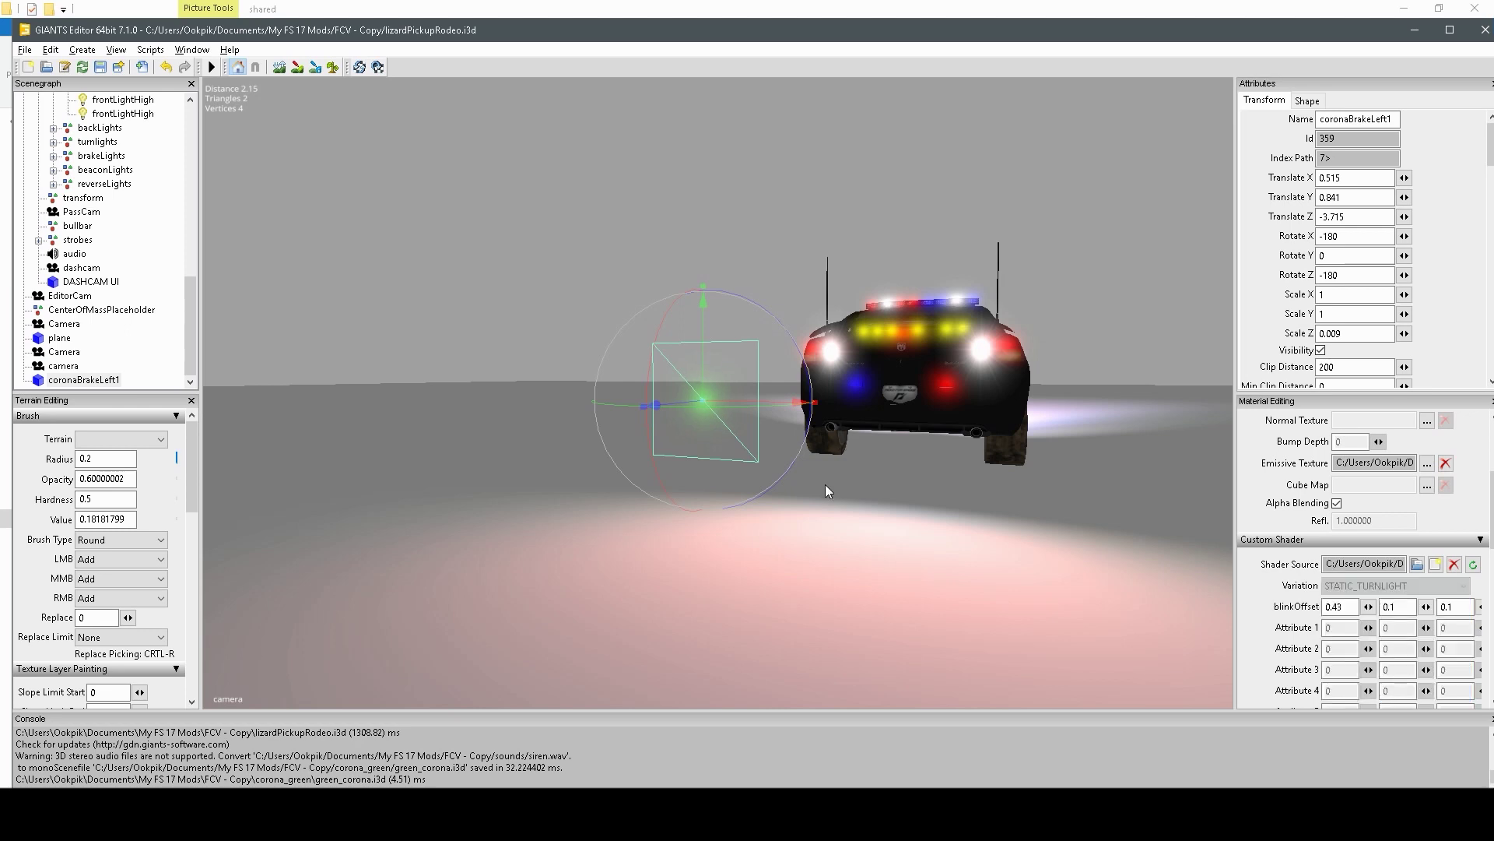
pyautogui.scroll(3, 835, 502)
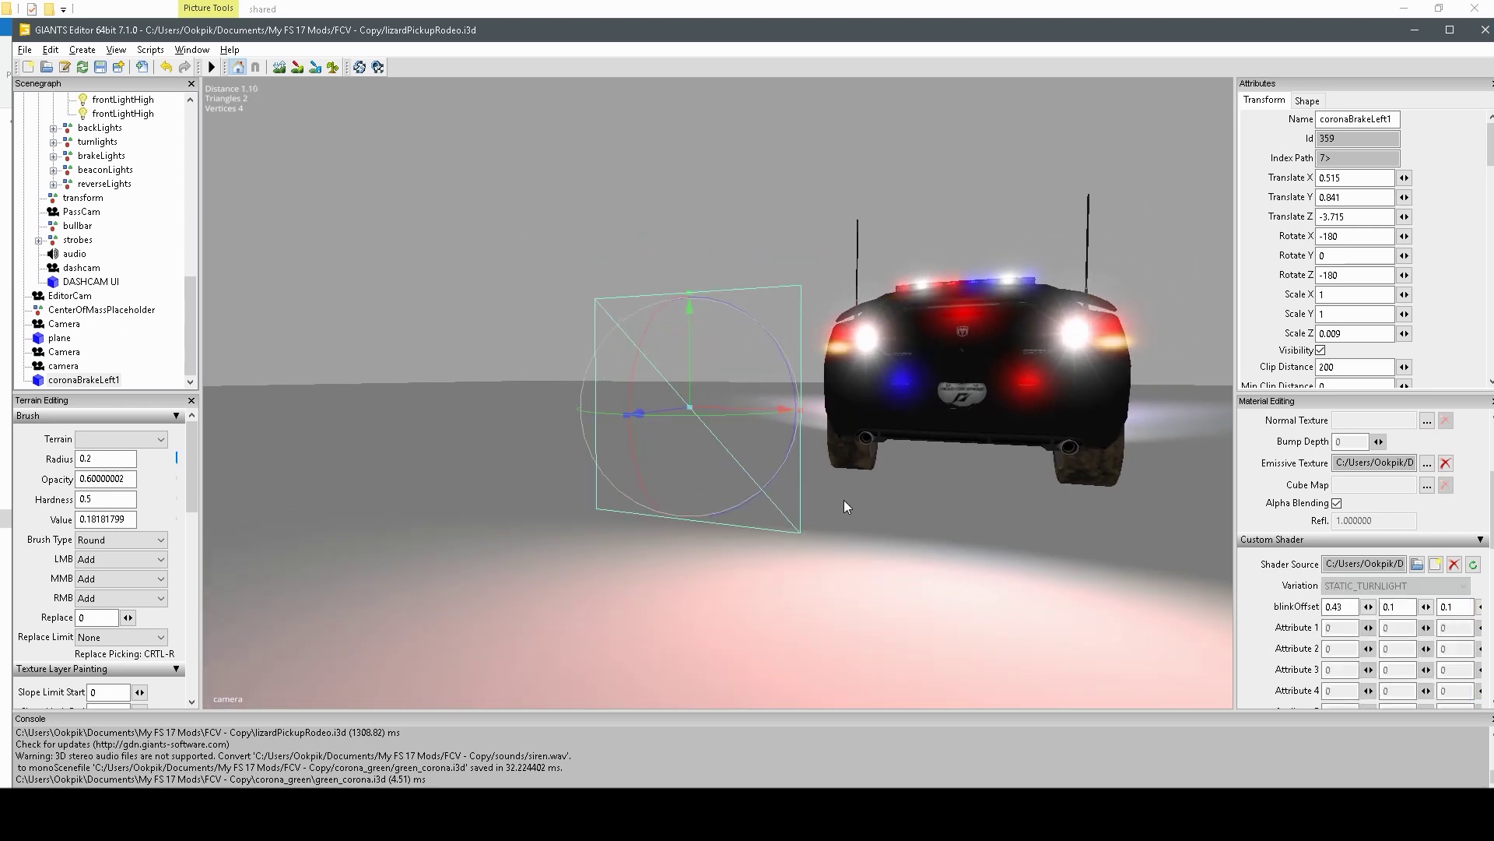
pyautogui.scroll(1, 847, 499)
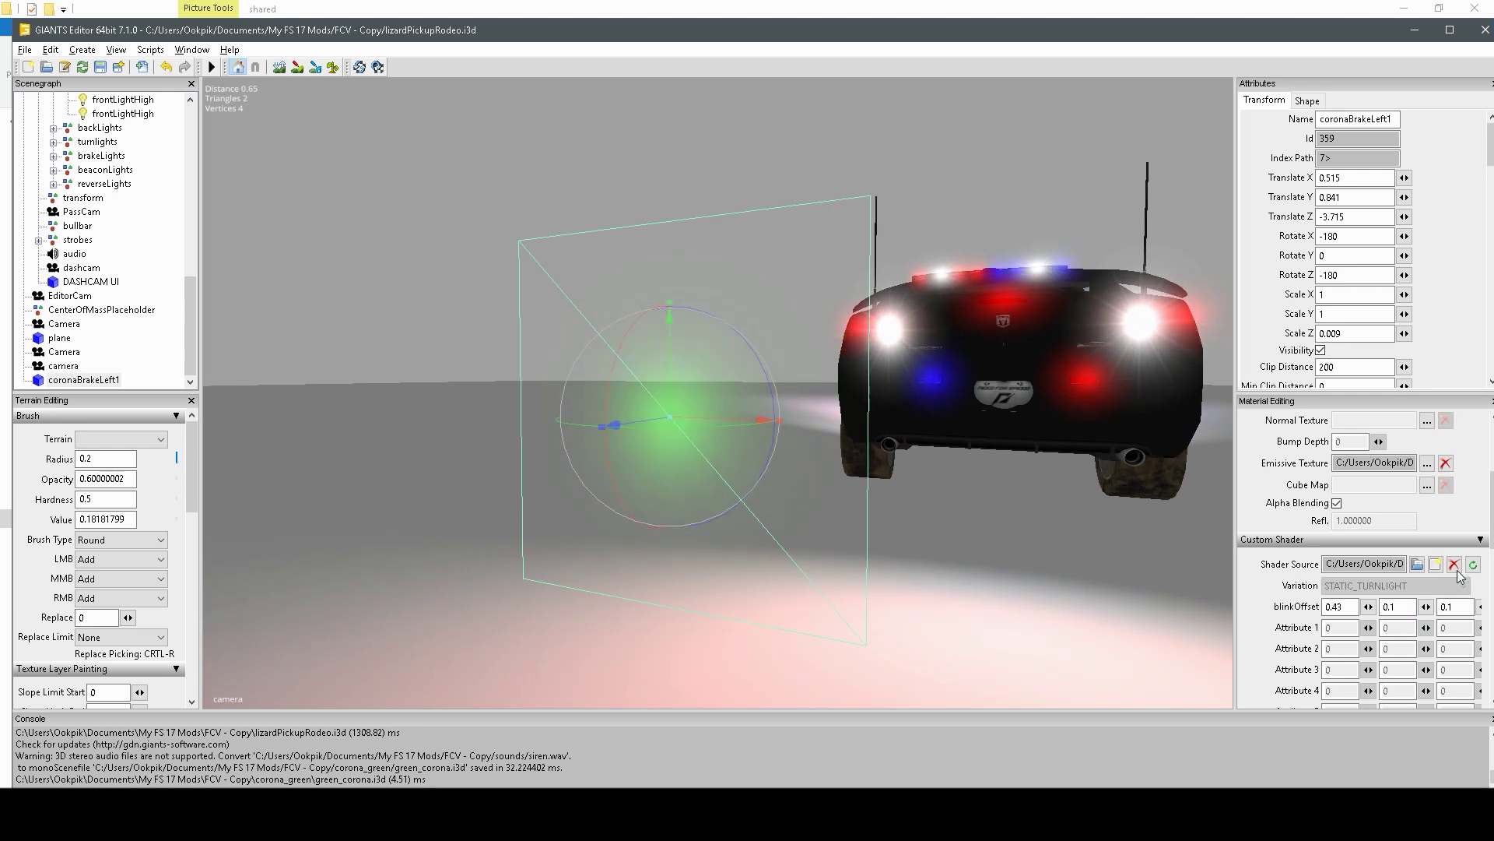
pyautogui.click(1370, 585)
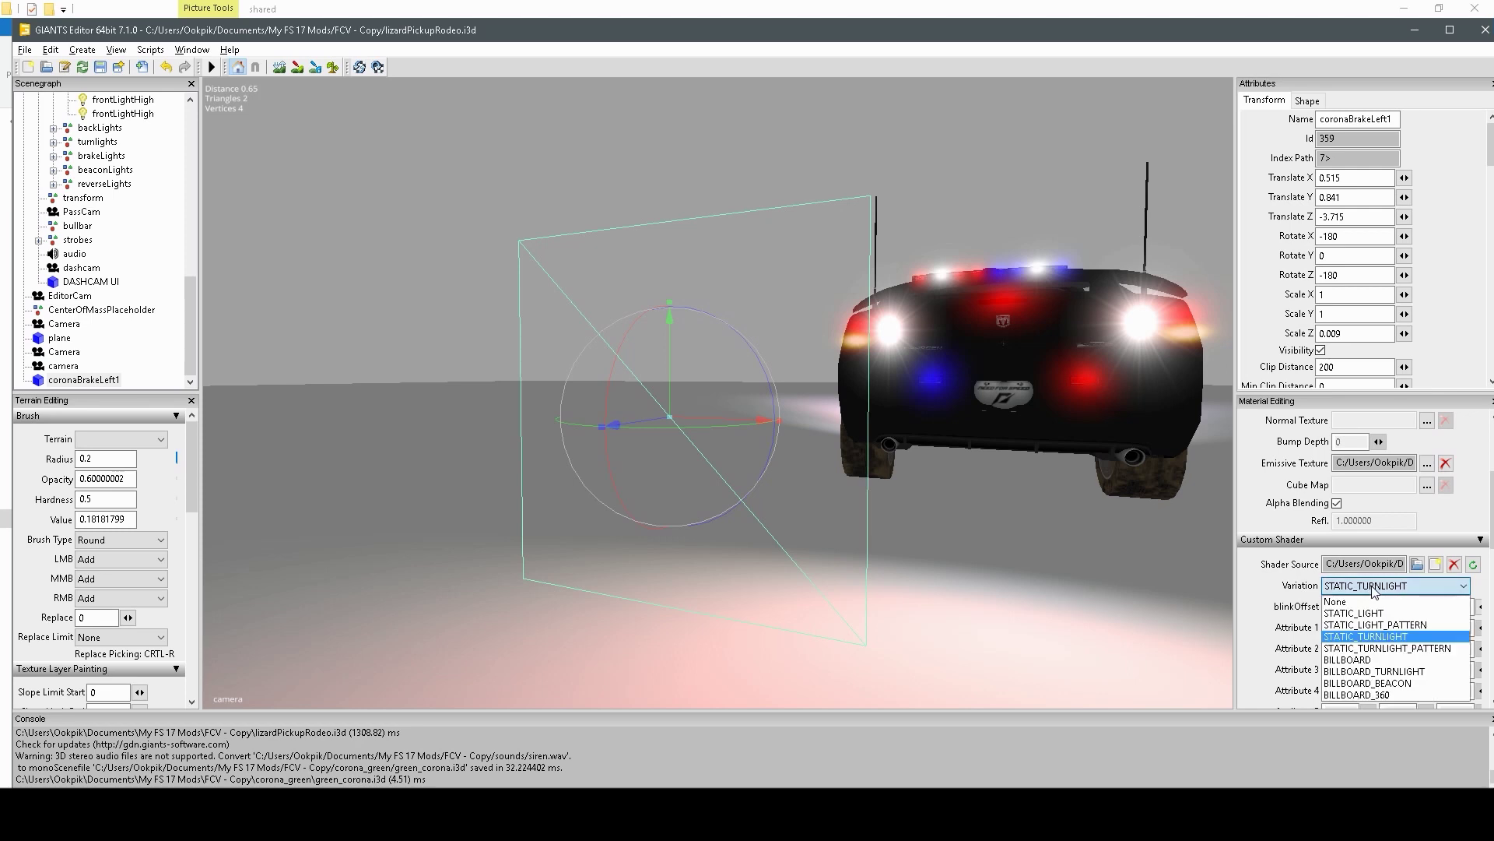
pyautogui.click(1393, 613)
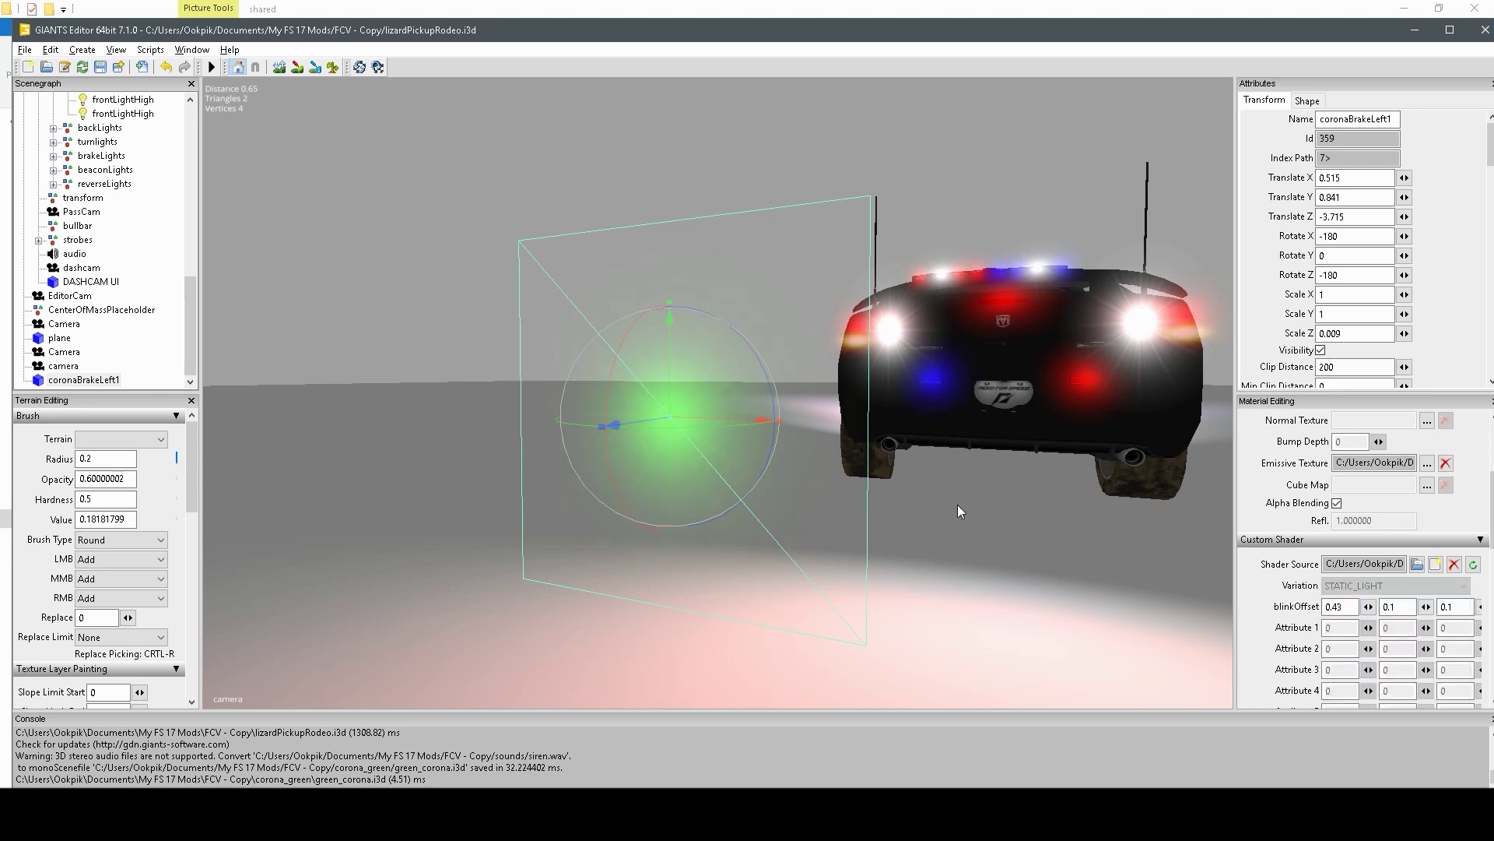
pyautogui.scroll(-3, 784, 452)
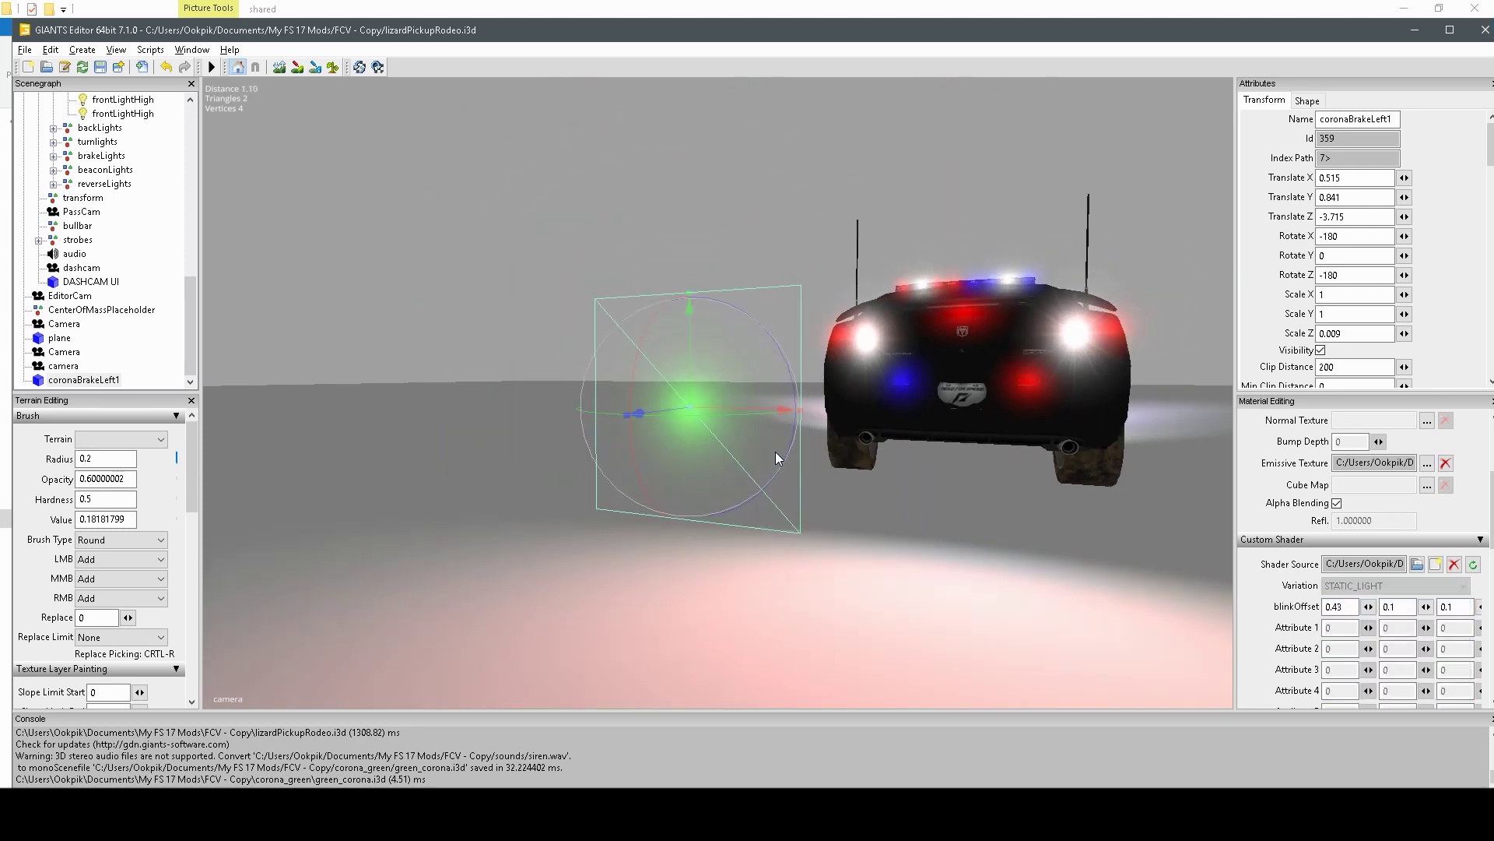
# Return the variation to STATIC_TURNLIGHT and raise blinkOffset from 0.43 to 0.69
pyautogui.click(1432, 585)
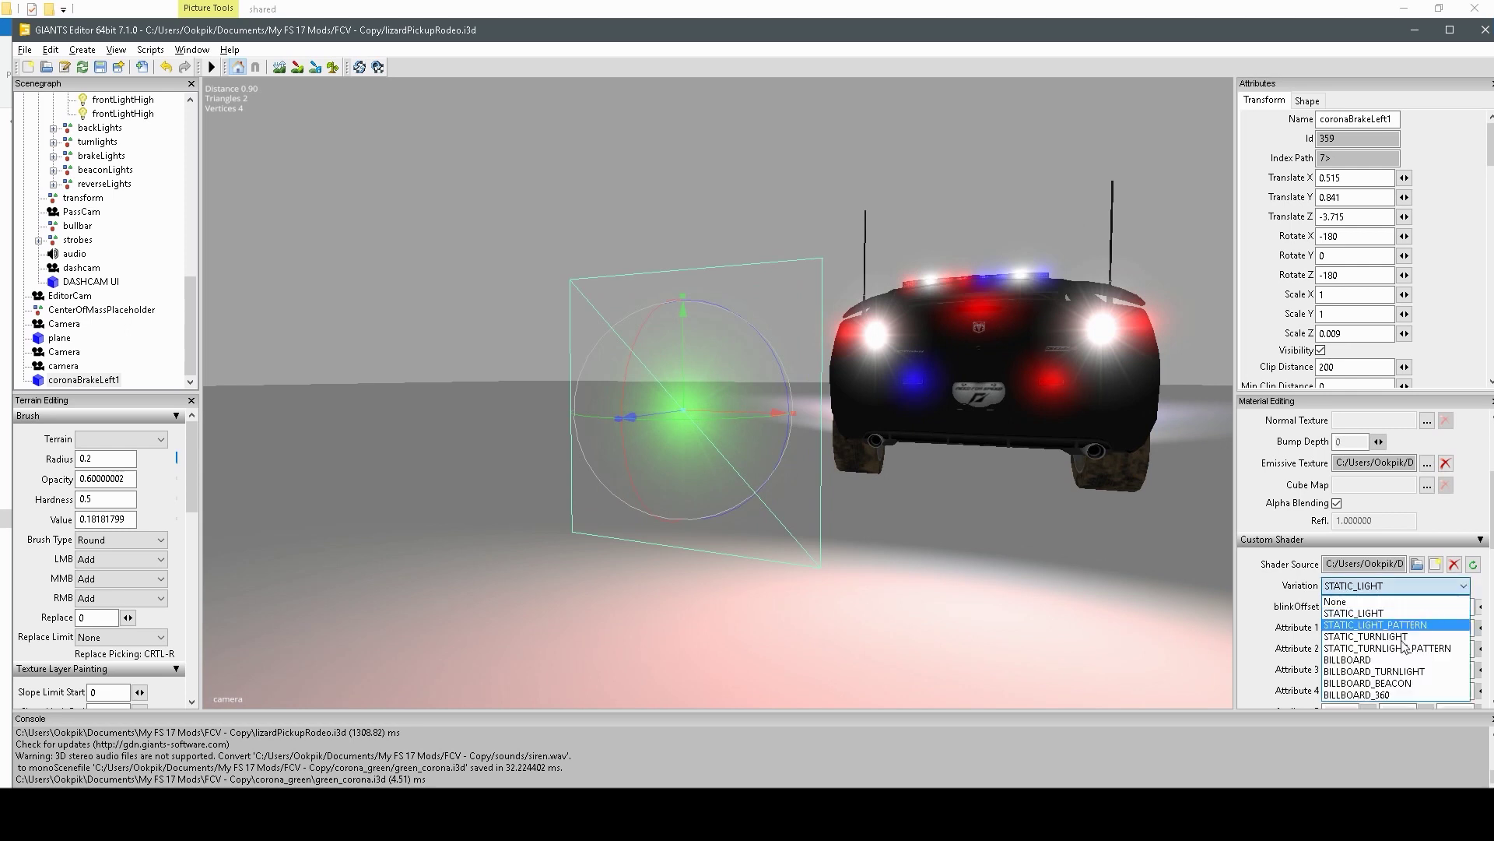
pyautogui.click(1404, 636)
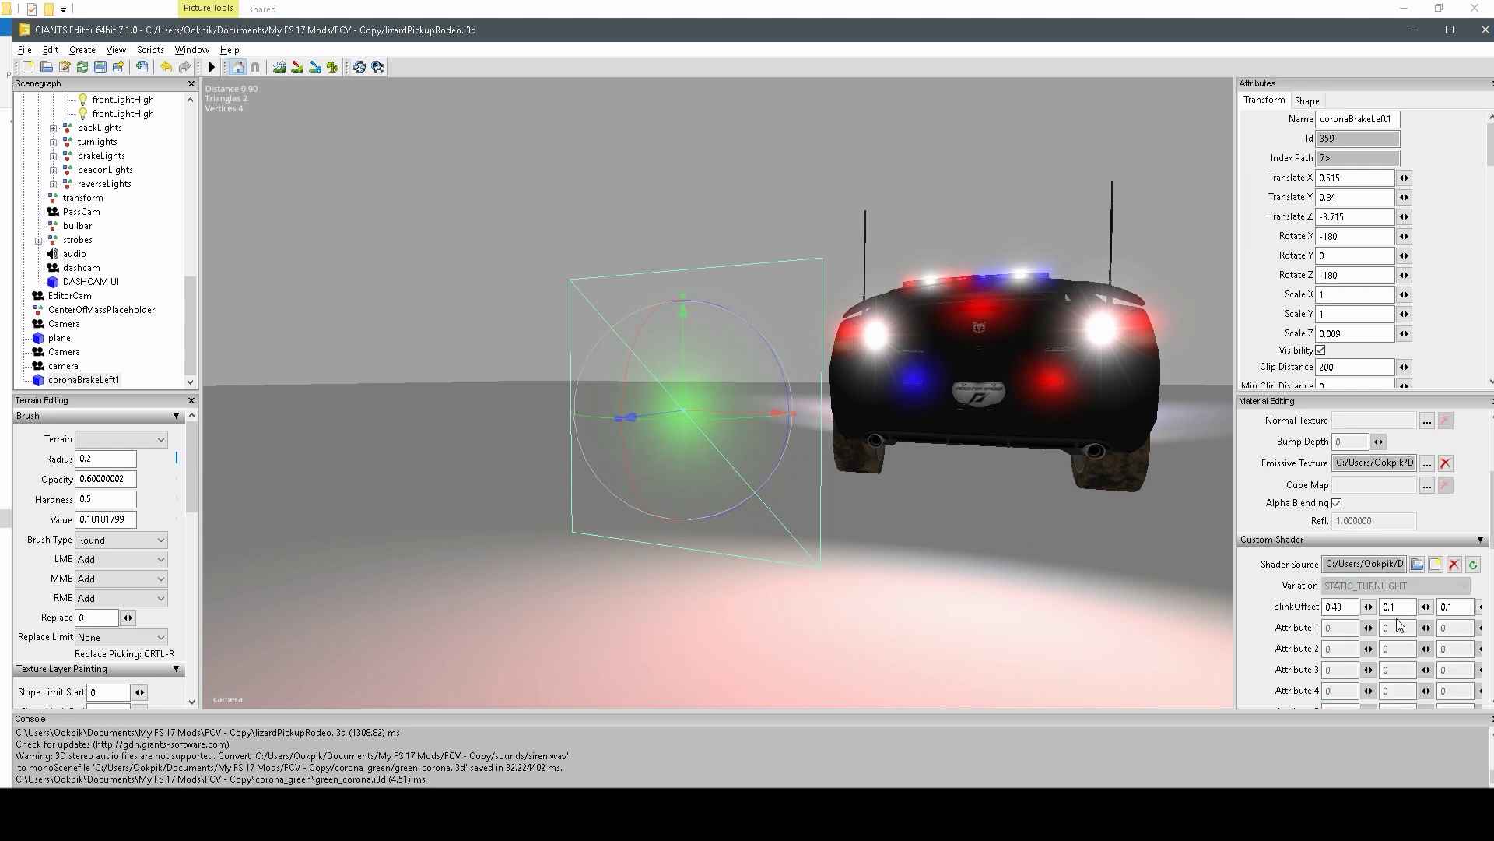
pyautogui.click(1367, 607)
pyautogui.moveTo(1358, 627); pyautogui.dragTo(1378, 630)
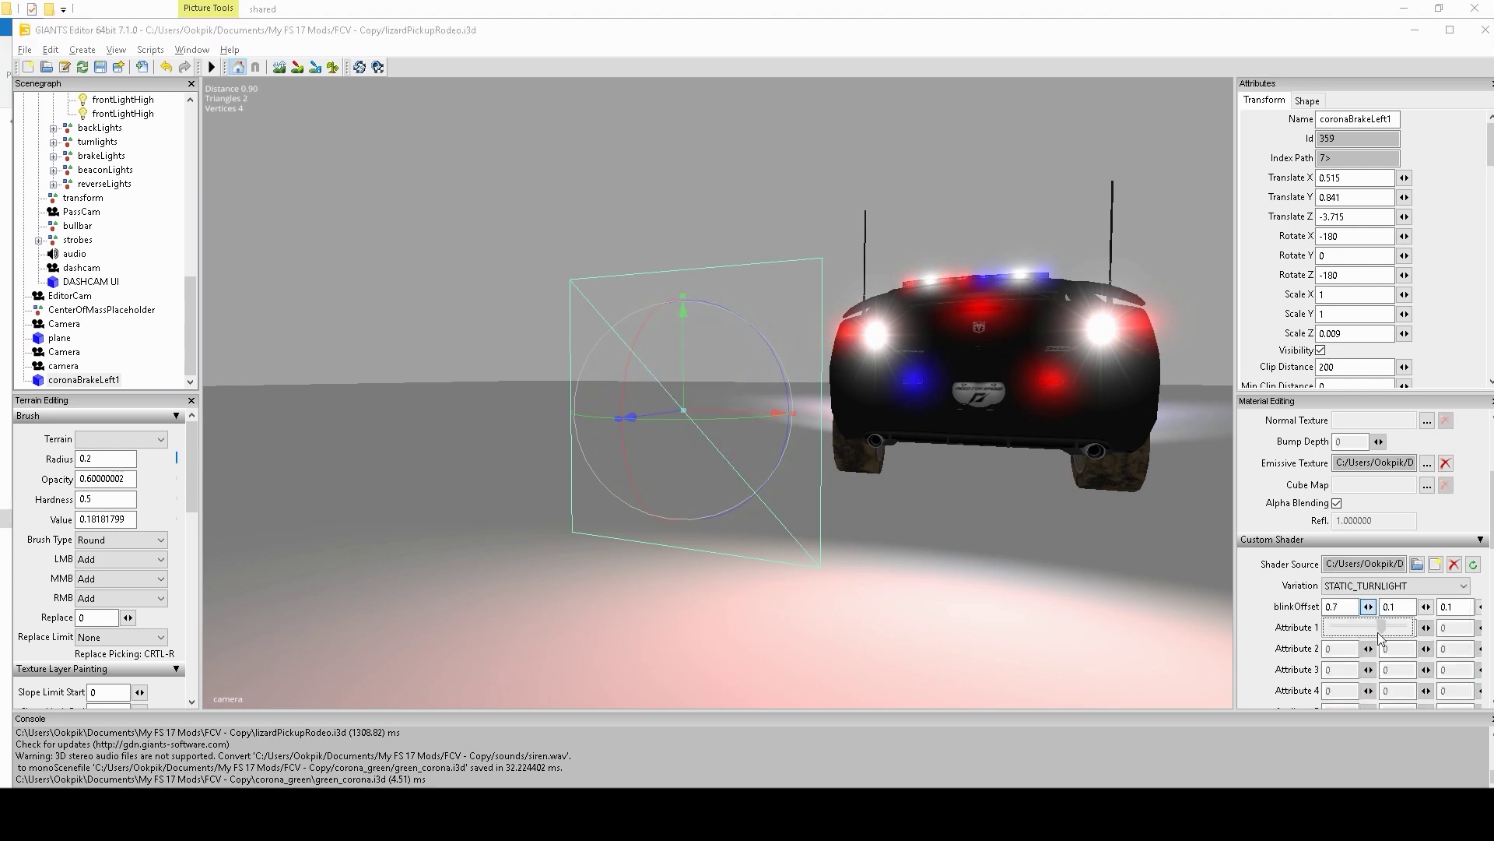
pyautogui.scroll(2, 907, 517)
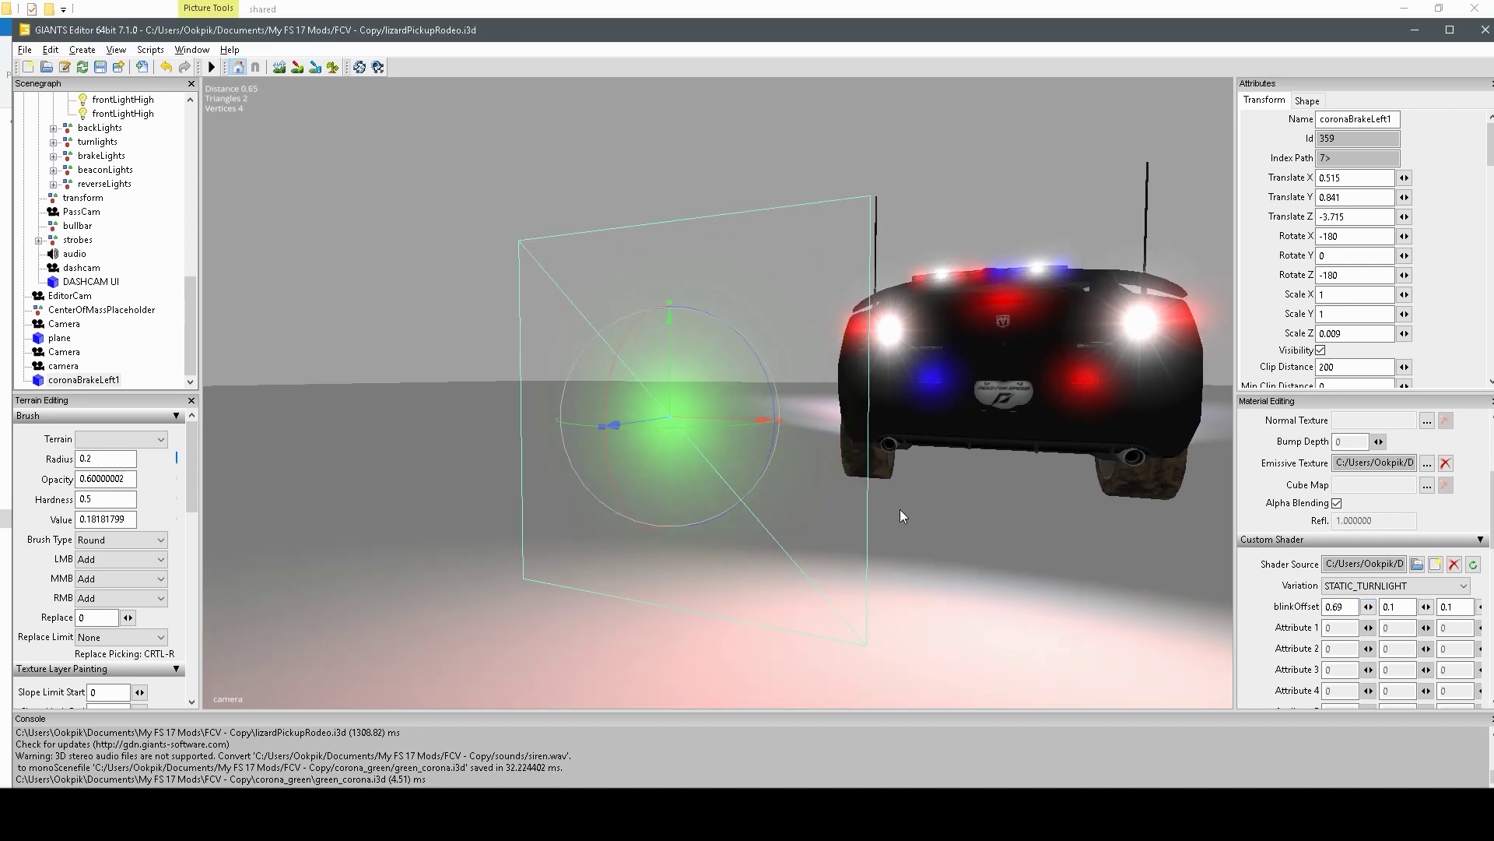
# Switch the green corona's shader variation to STATIC_TURNLIGHT_PATTERN
pyautogui.click(1448, 589)
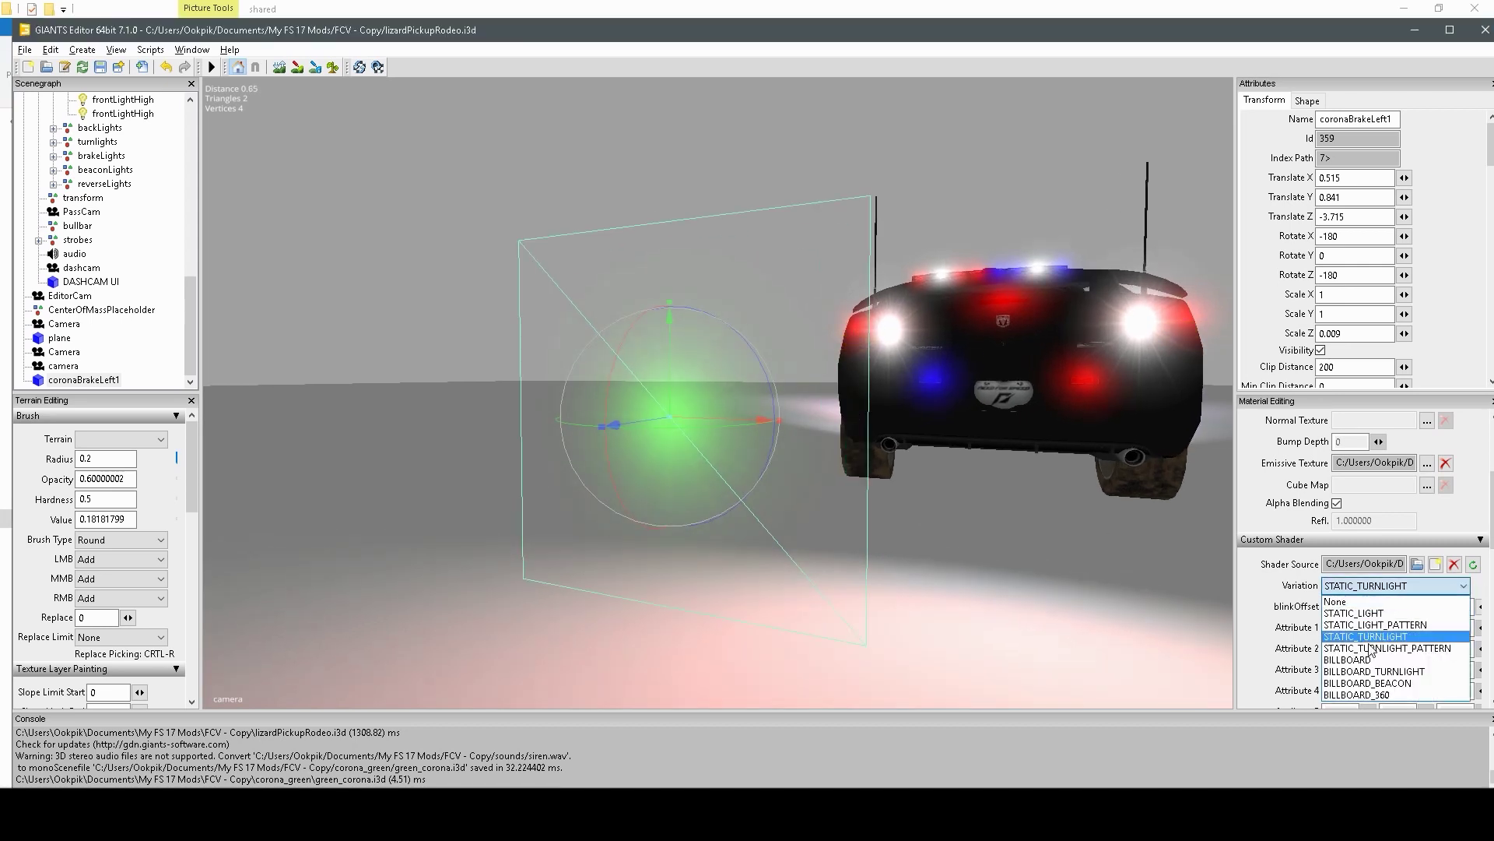
pyautogui.click(1401, 656)
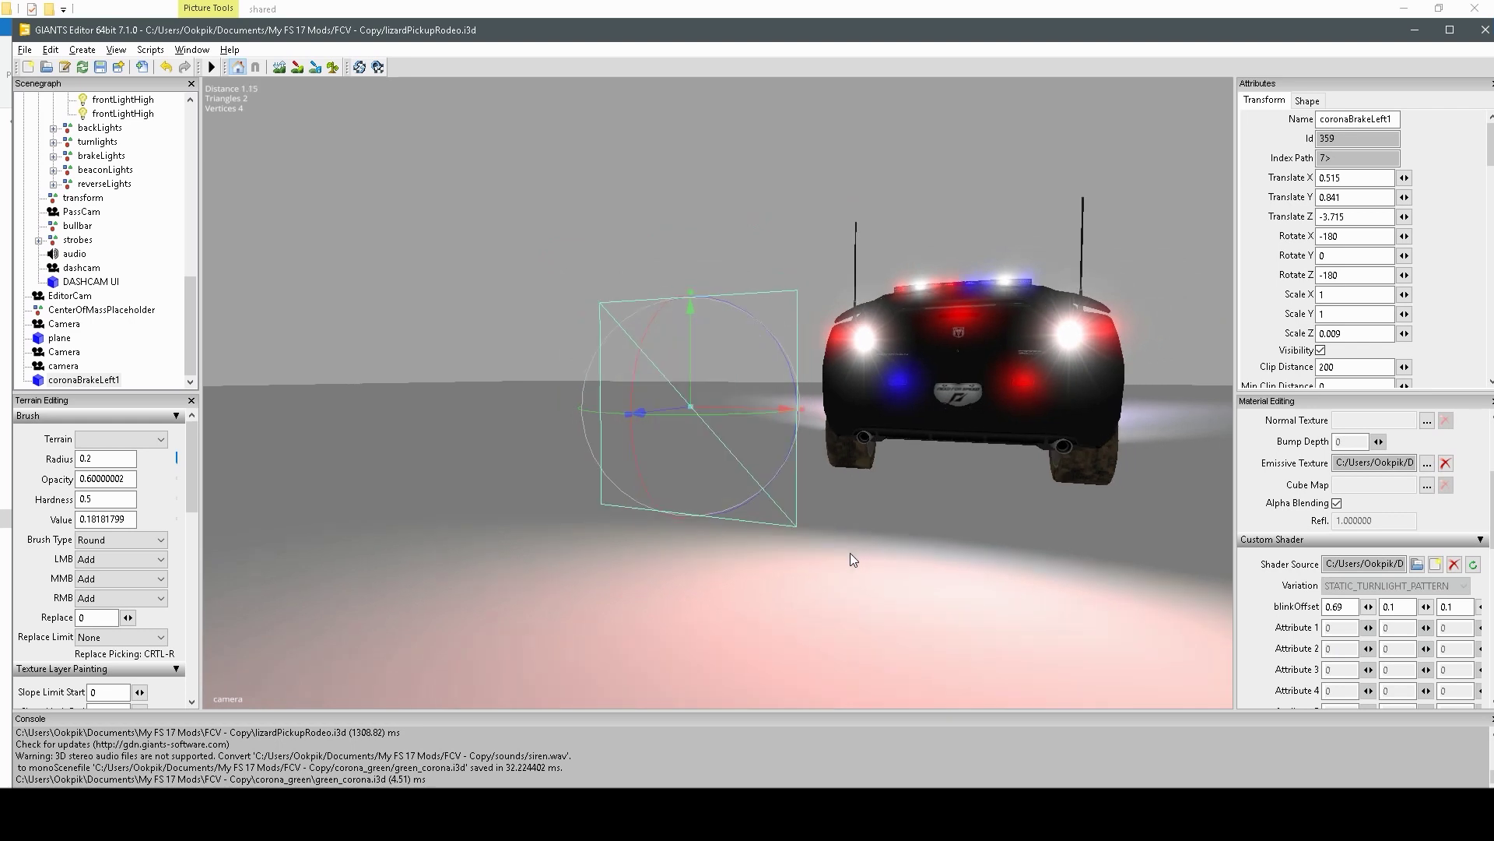
pyautogui.scroll(3, 859, 553)
pyautogui.scroll(-3, 866, 553)
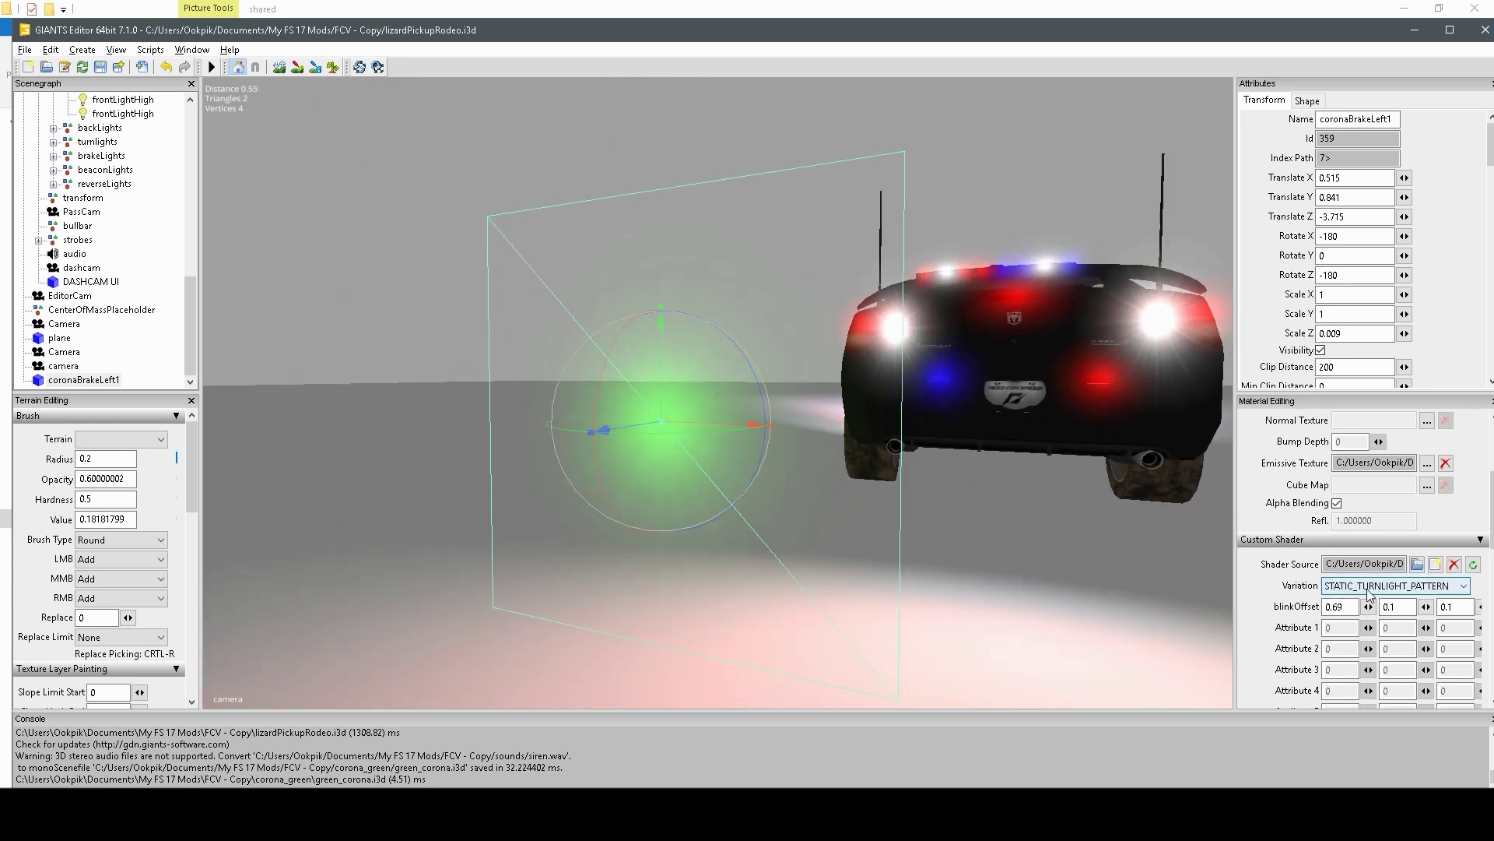
# Try the BILLBOARD variation and inspect the corona from different angles
pyautogui.click(1381, 595)
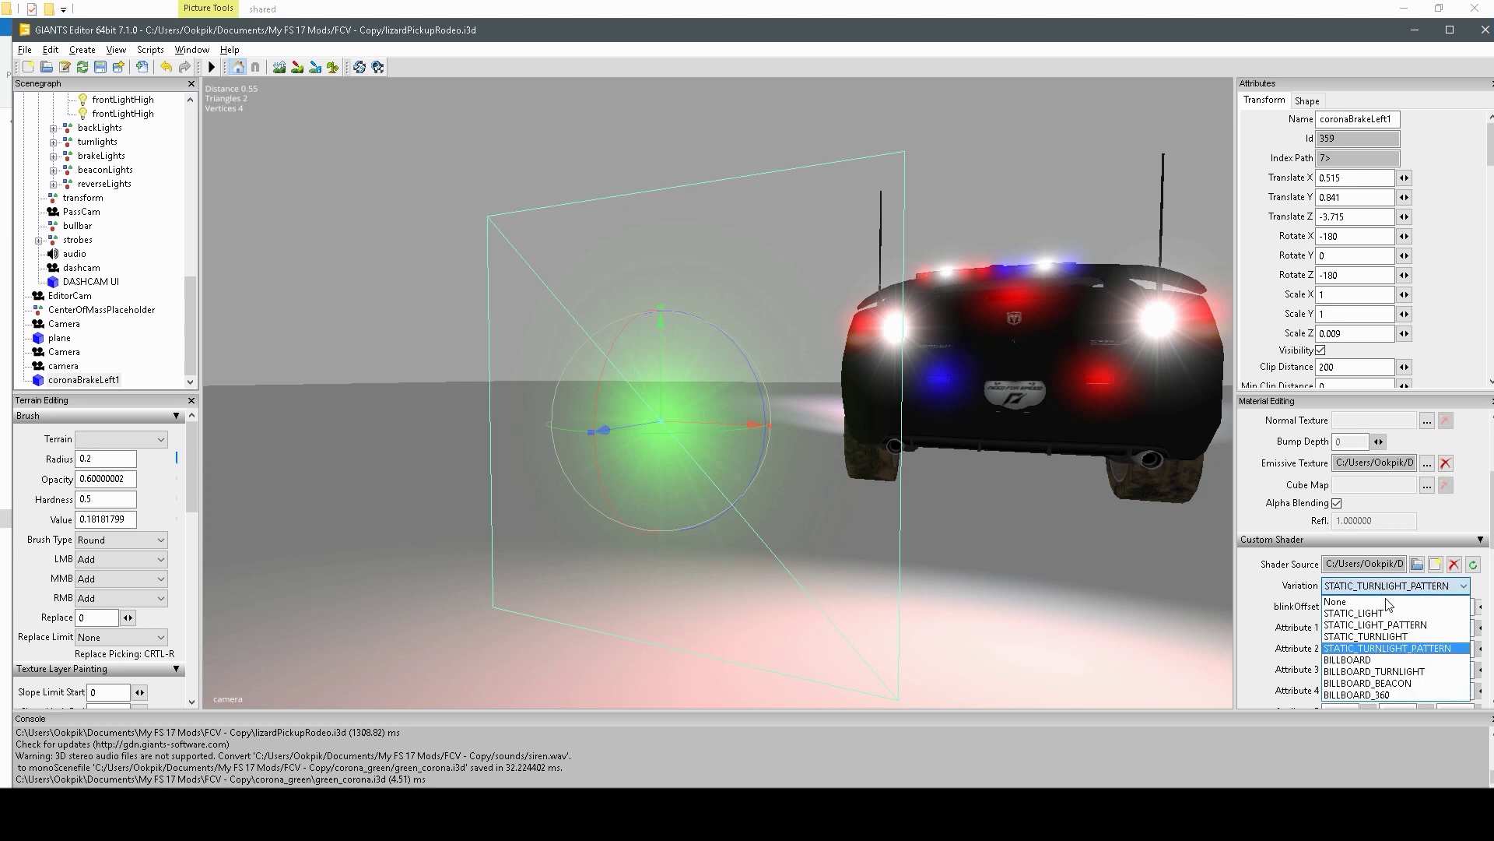
pyautogui.click(1379, 660)
pyautogui.scroll(5, 893, 528)
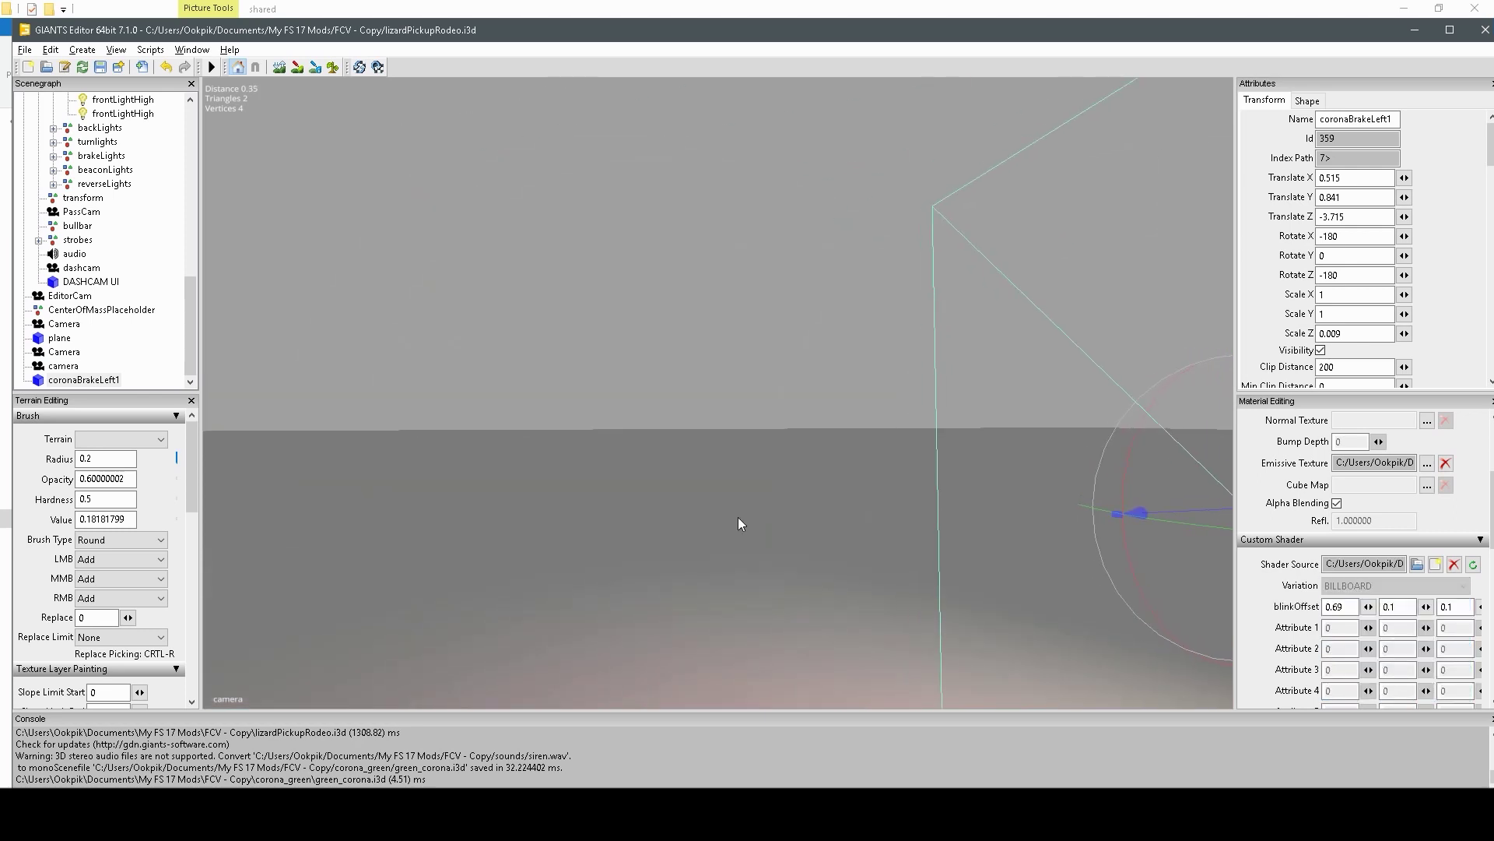
pyautogui.scroll(-5, 736, 532)
pyautogui.scroll(3, 780, 523)
pyautogui.moveTo(792, 518); pyautogui.dragTo(1112, 539, button='middle')
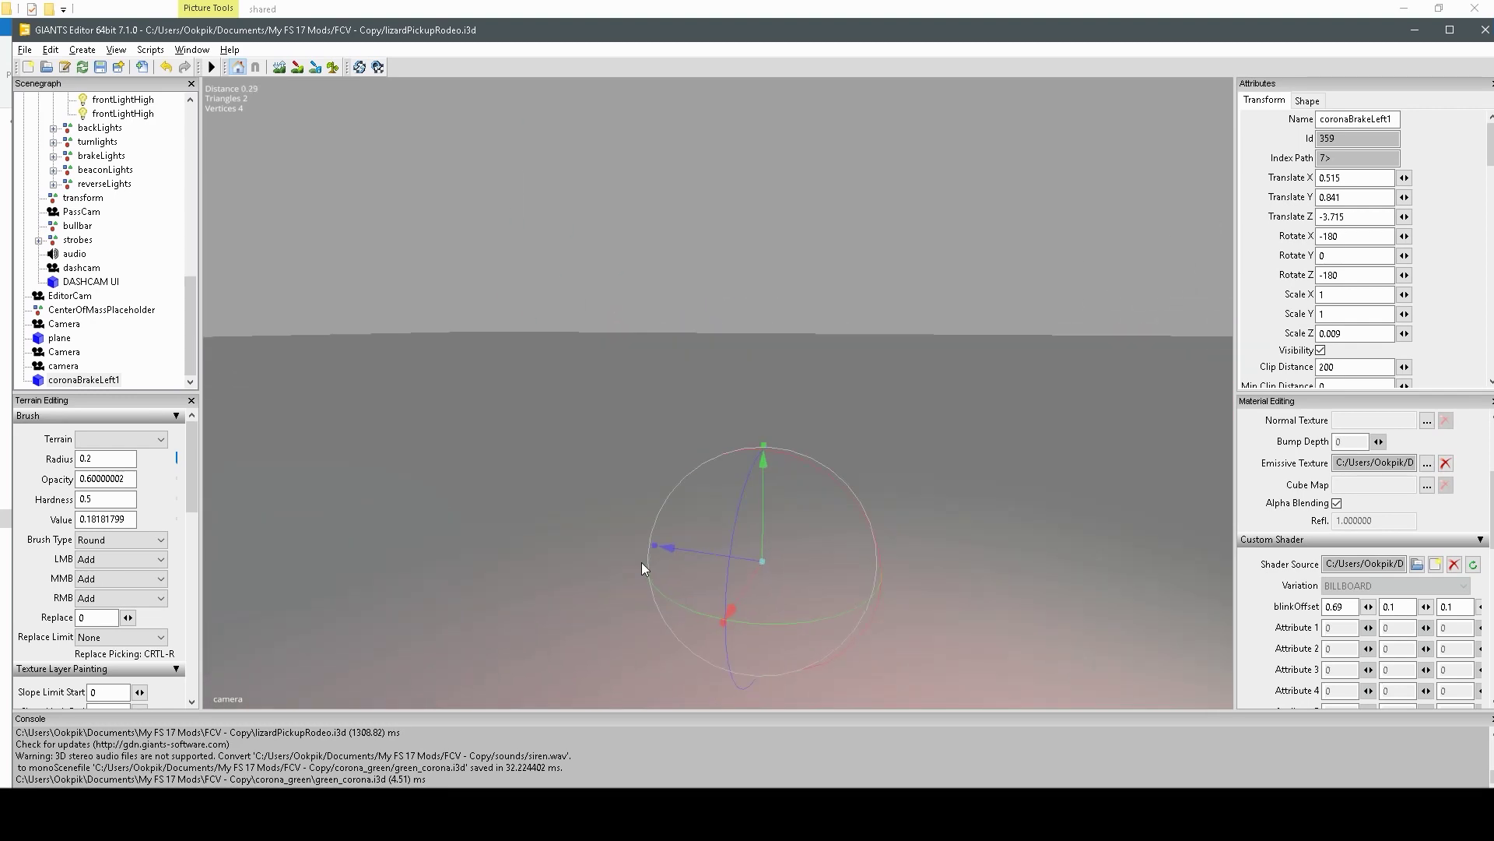
pyautogui.scroll(3, 872, 535)
pyautogui.scroll(5, 1121, 537)
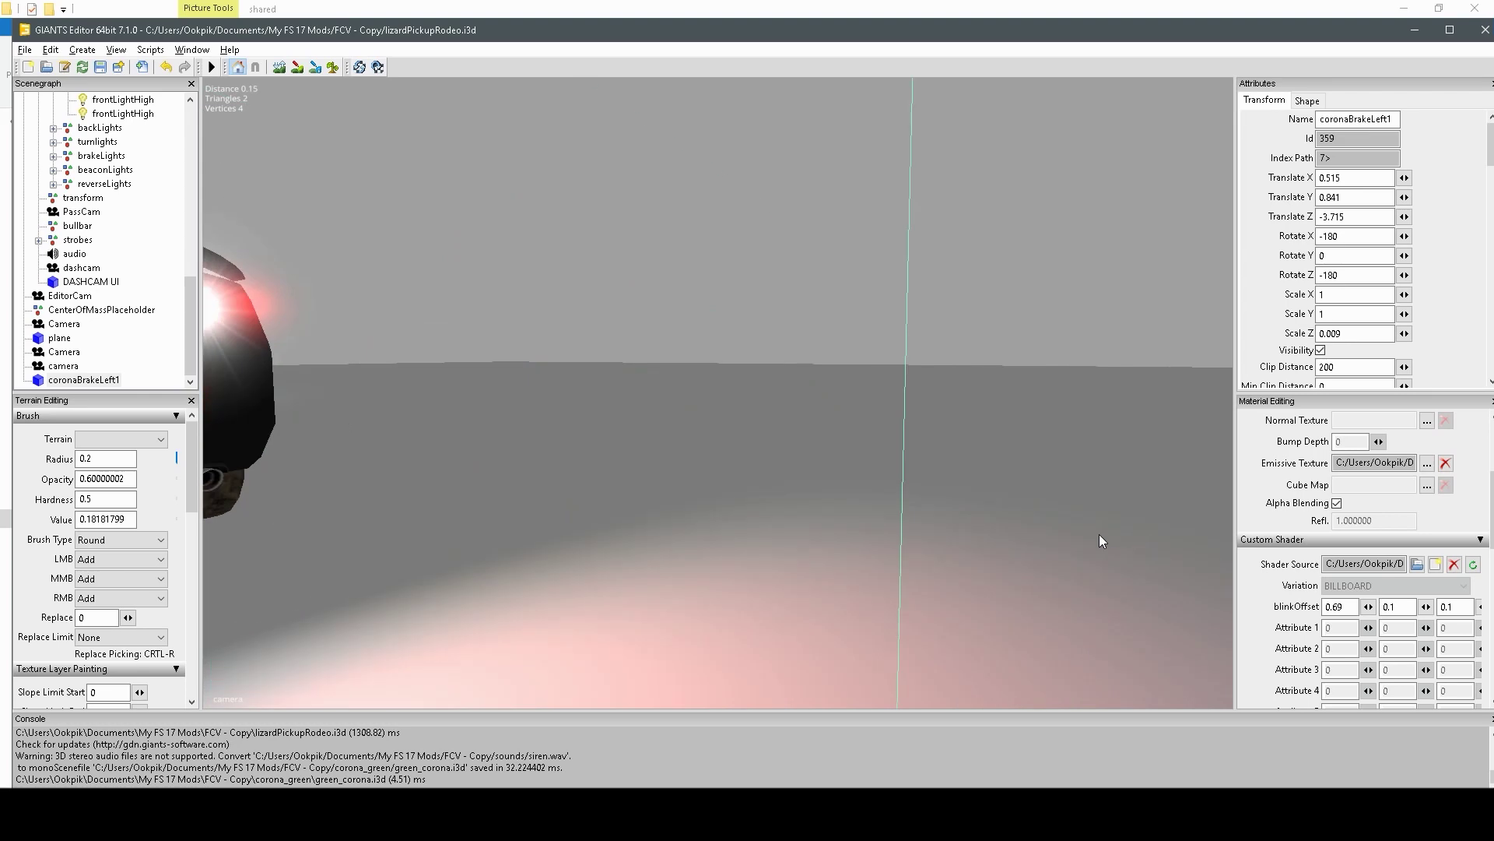
pyautogui.scroll(-5, 1108, 531)
pyautogui.scroll(4, 1113, 529)
pyautogui.moveTo(1116, 528); pyautogui.dragTo(1066, 590, button='middle')
pyautogui.scroll(-4, 837, 554)
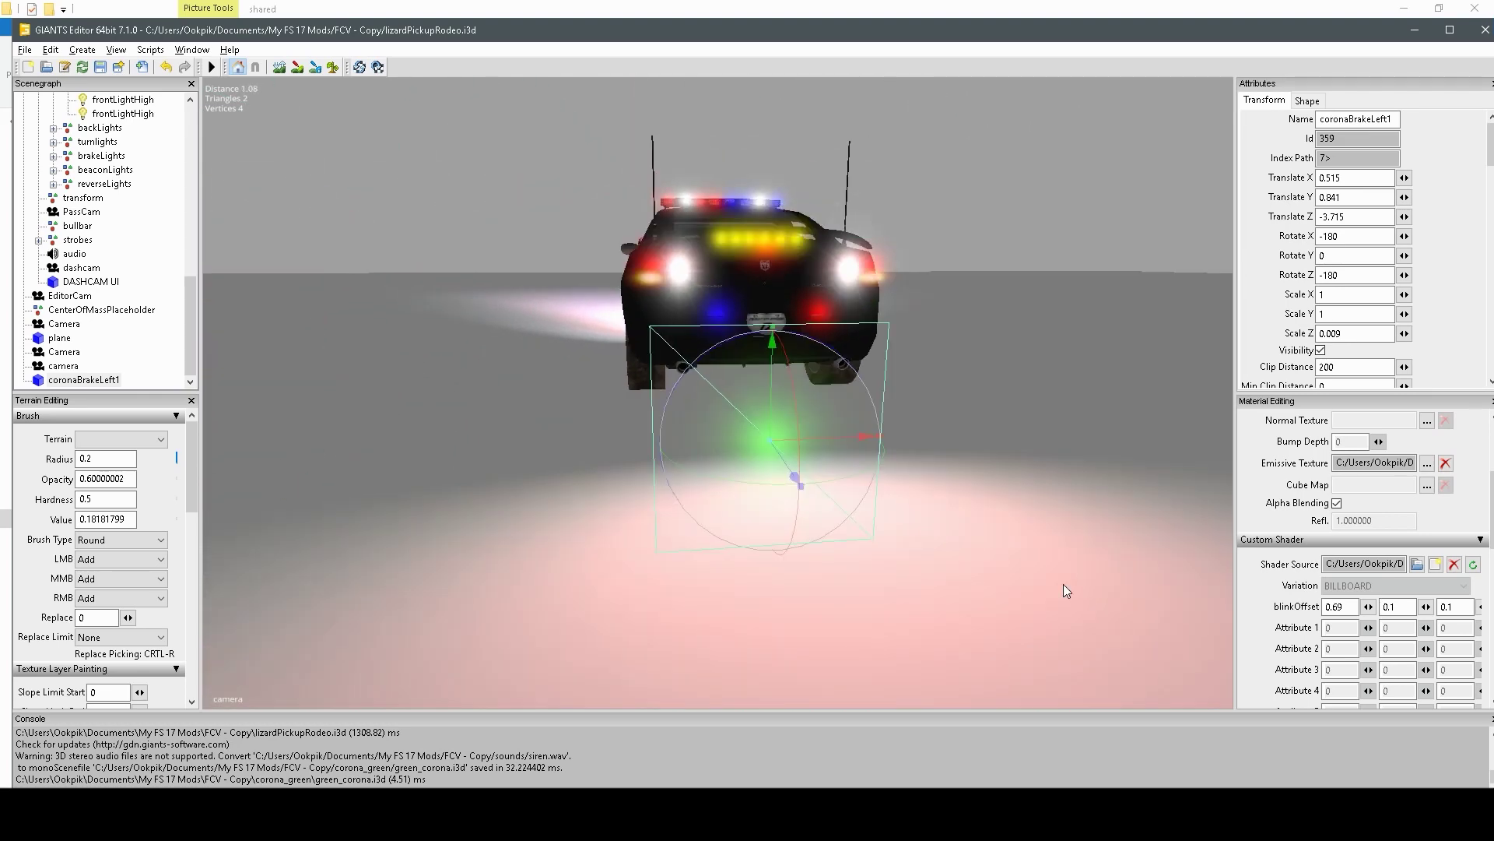
# Try the BILLBOARD_TURNLIGHT variation on the corona
pyautogui.click(1436, 586)
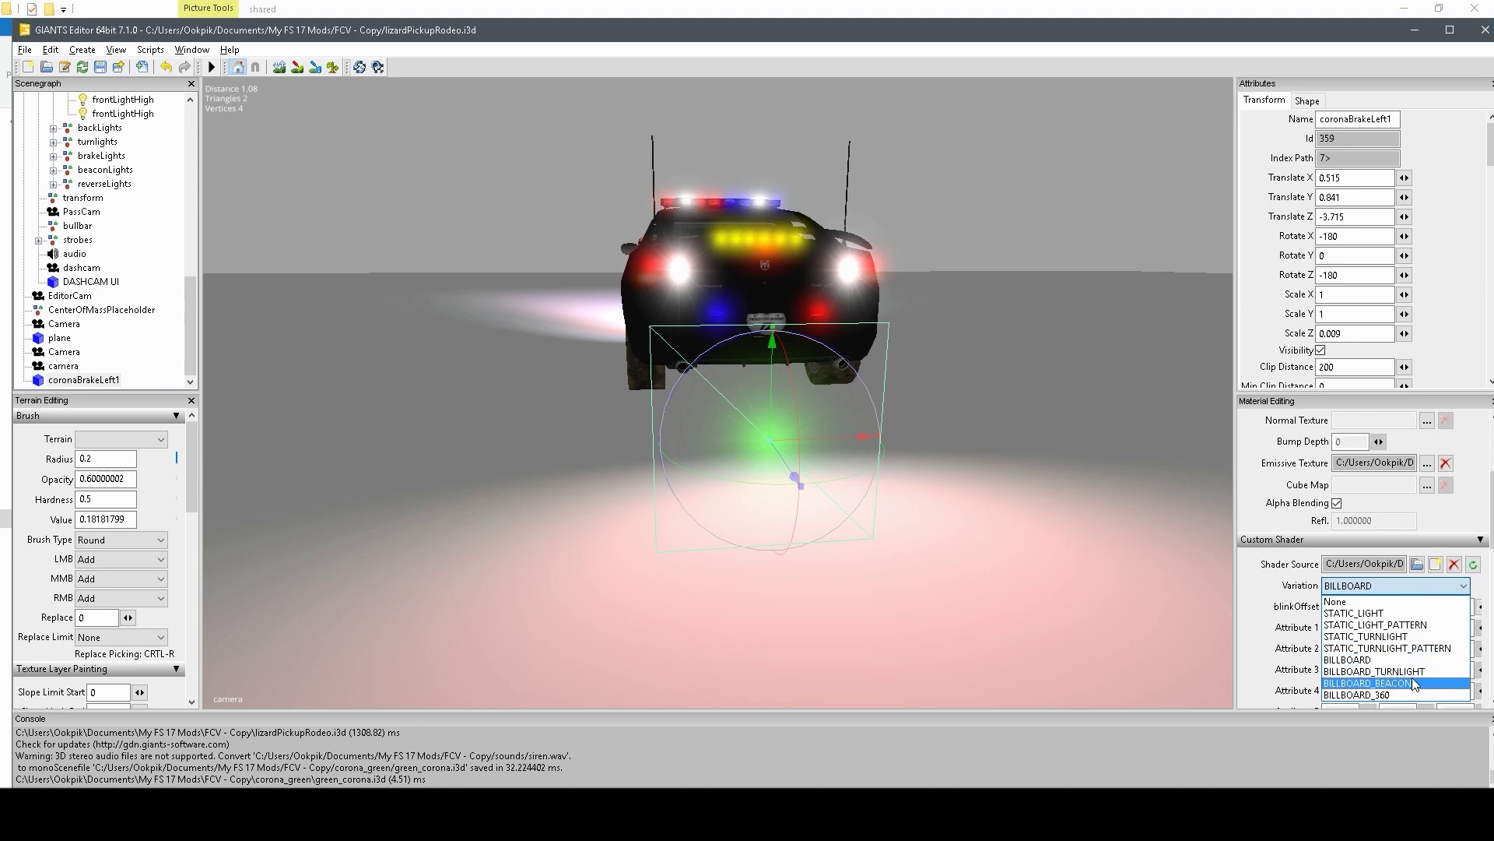
pyautogui.click(1374, 671)
pyautogui.scroll(5, 802, 510)
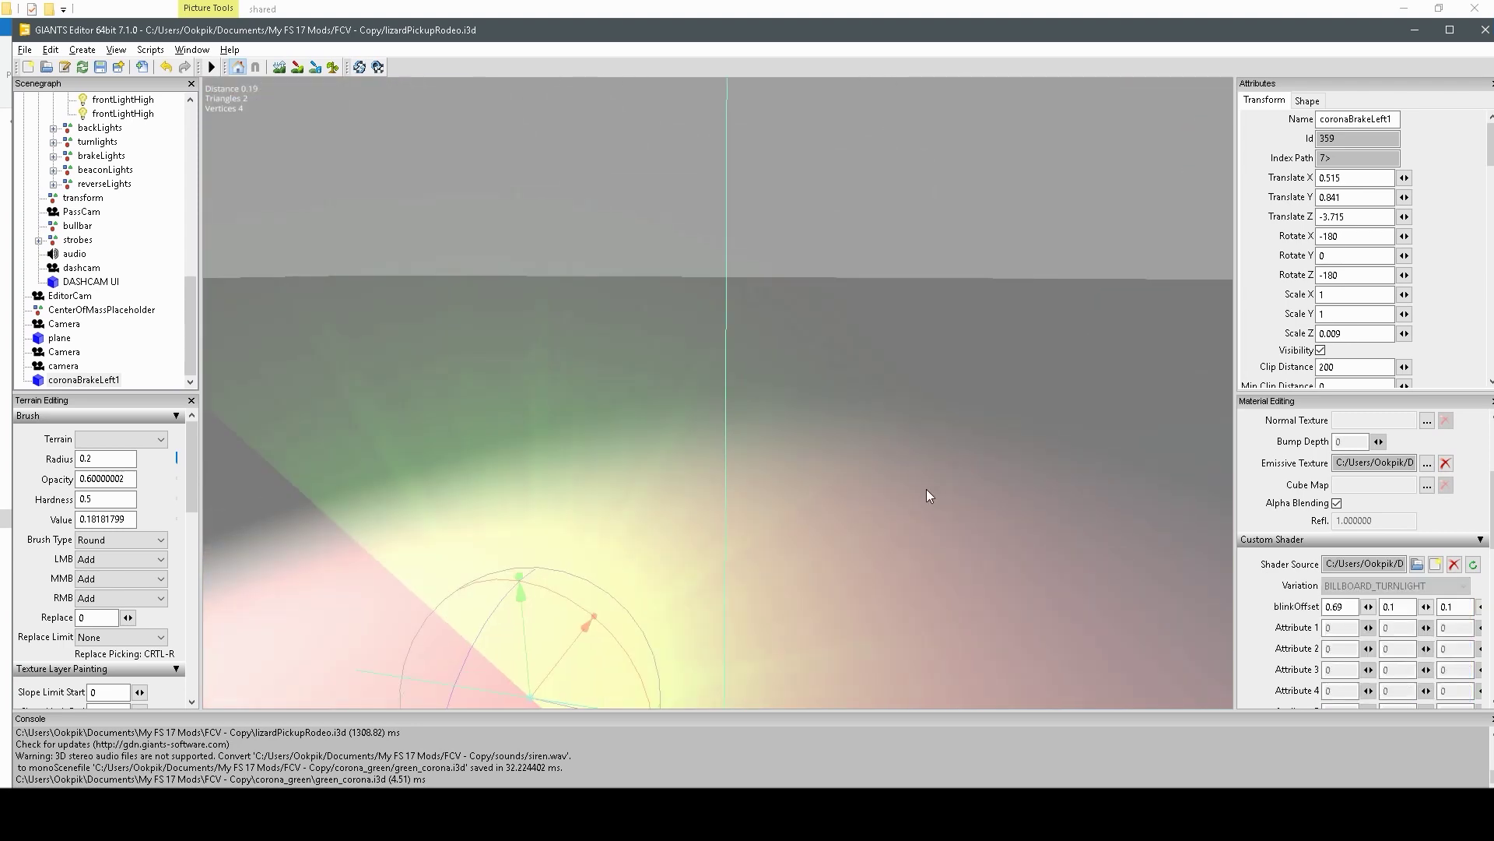
pyautogui.scroll(-3, 927, 496)
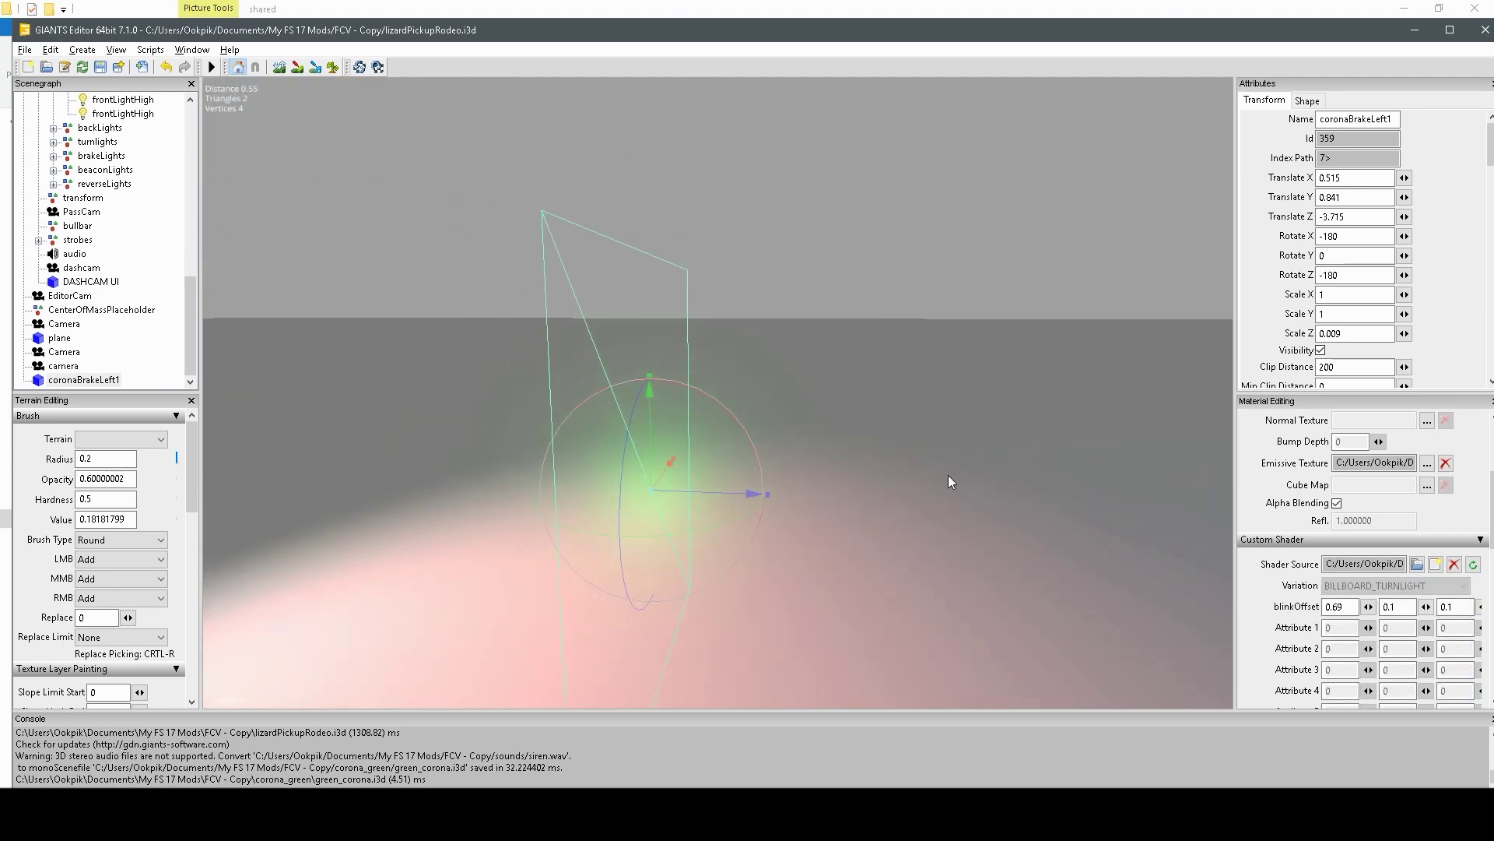
pyautogui.scroll(-5, 945, 475)
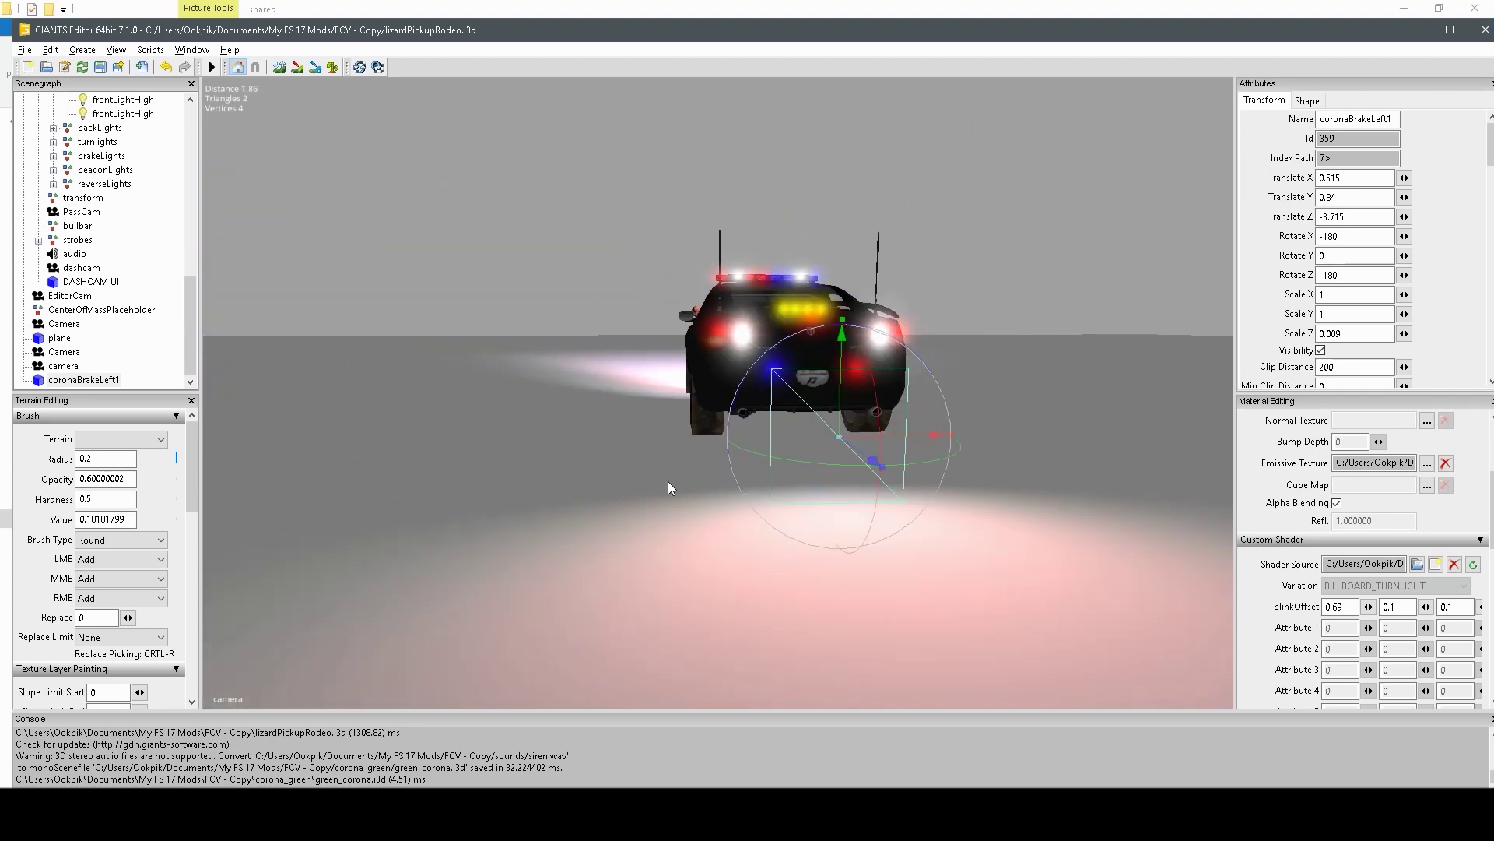
pyautogui.scroll(4, 685, 483)
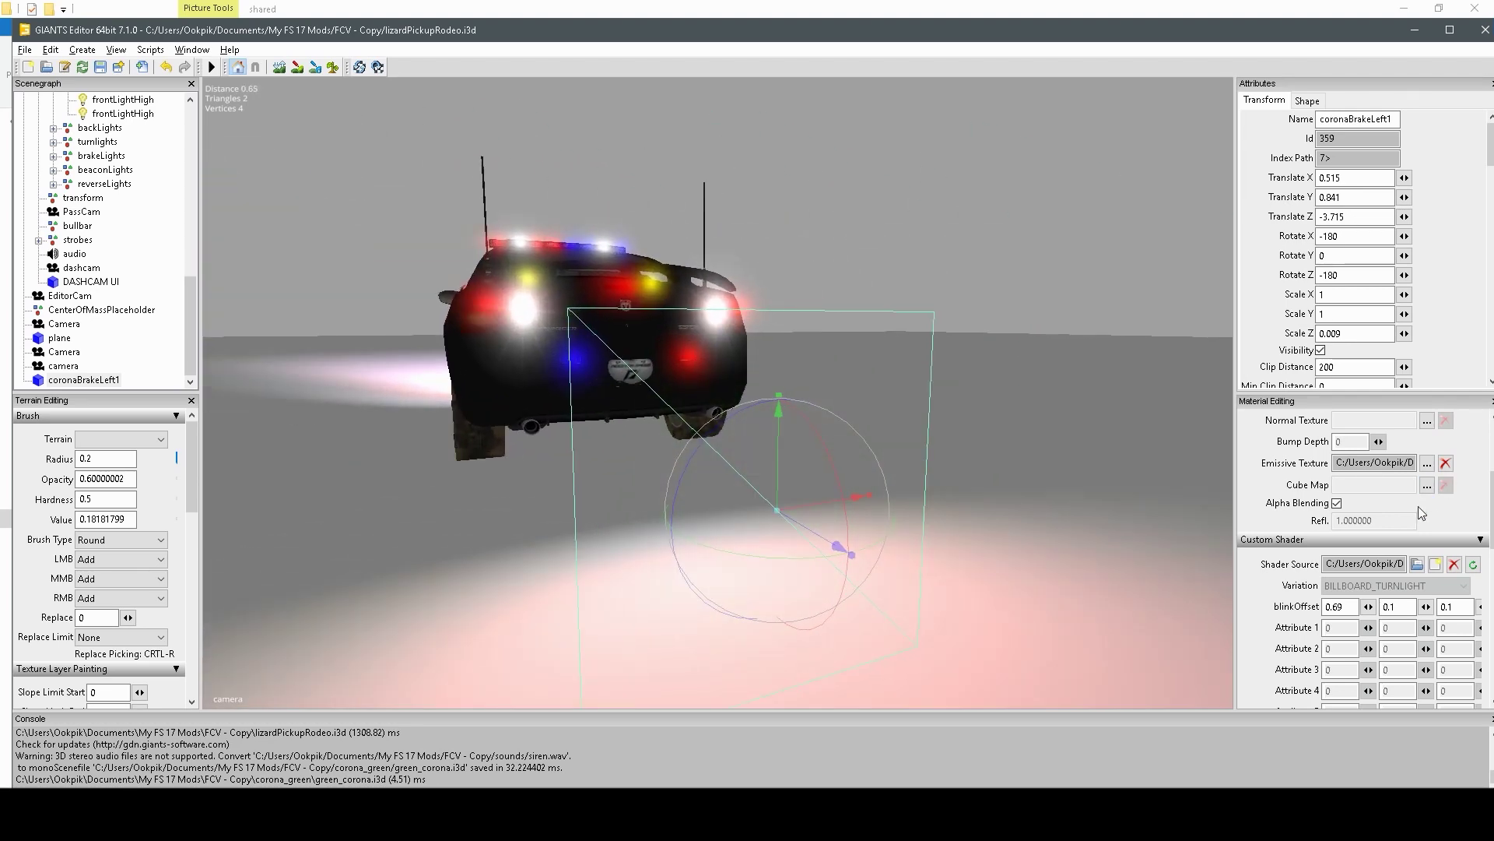
# Revert the corona to STATIC_TURNLIGHT, then switch it to BILLBOARD_TURNLIGHT again
pyautogui.click(1411, 585)
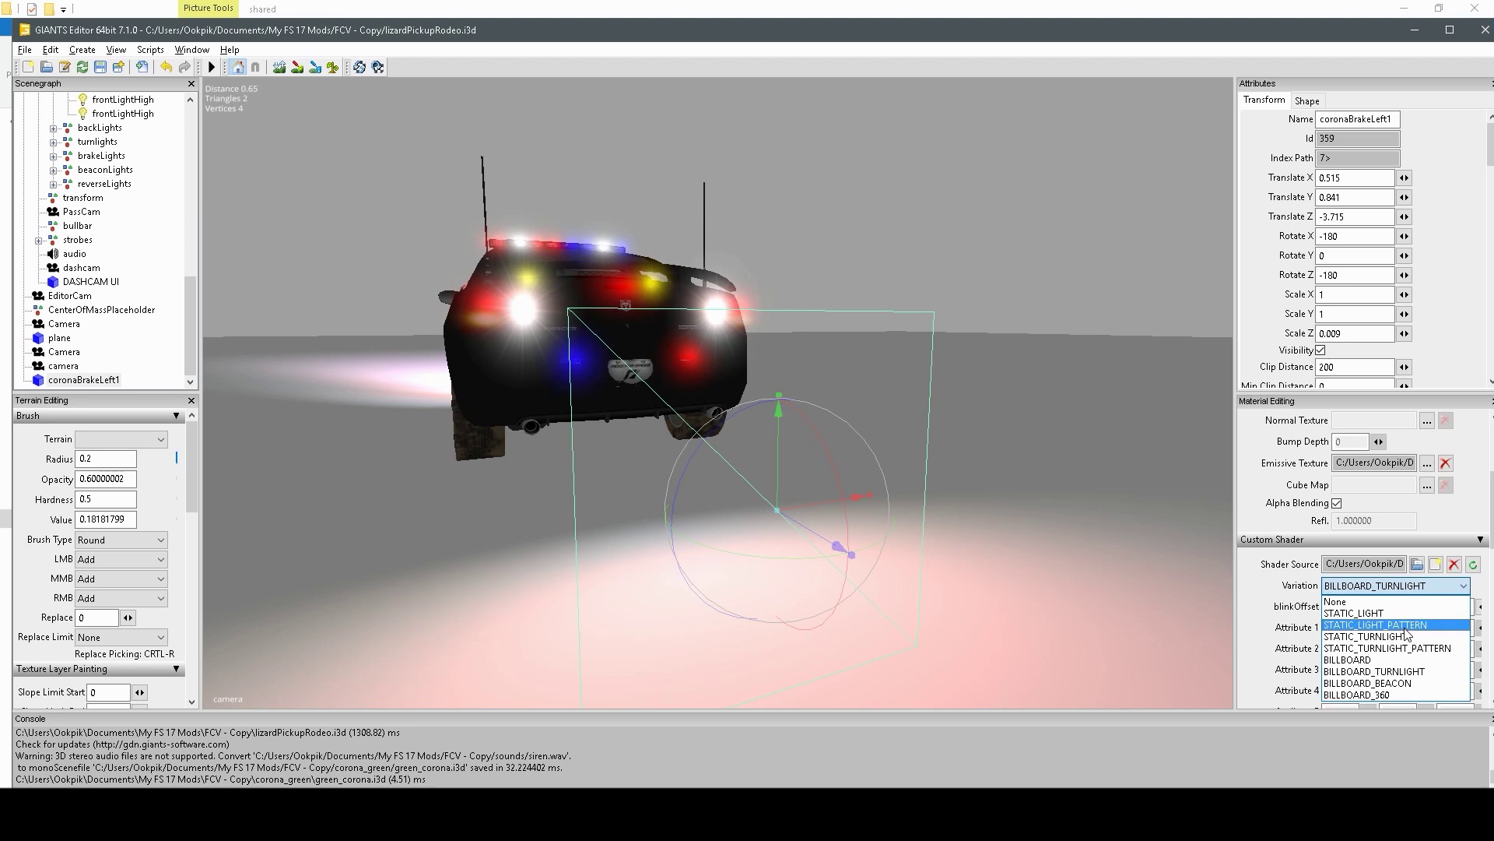
pyautogui.click(1401, 637)
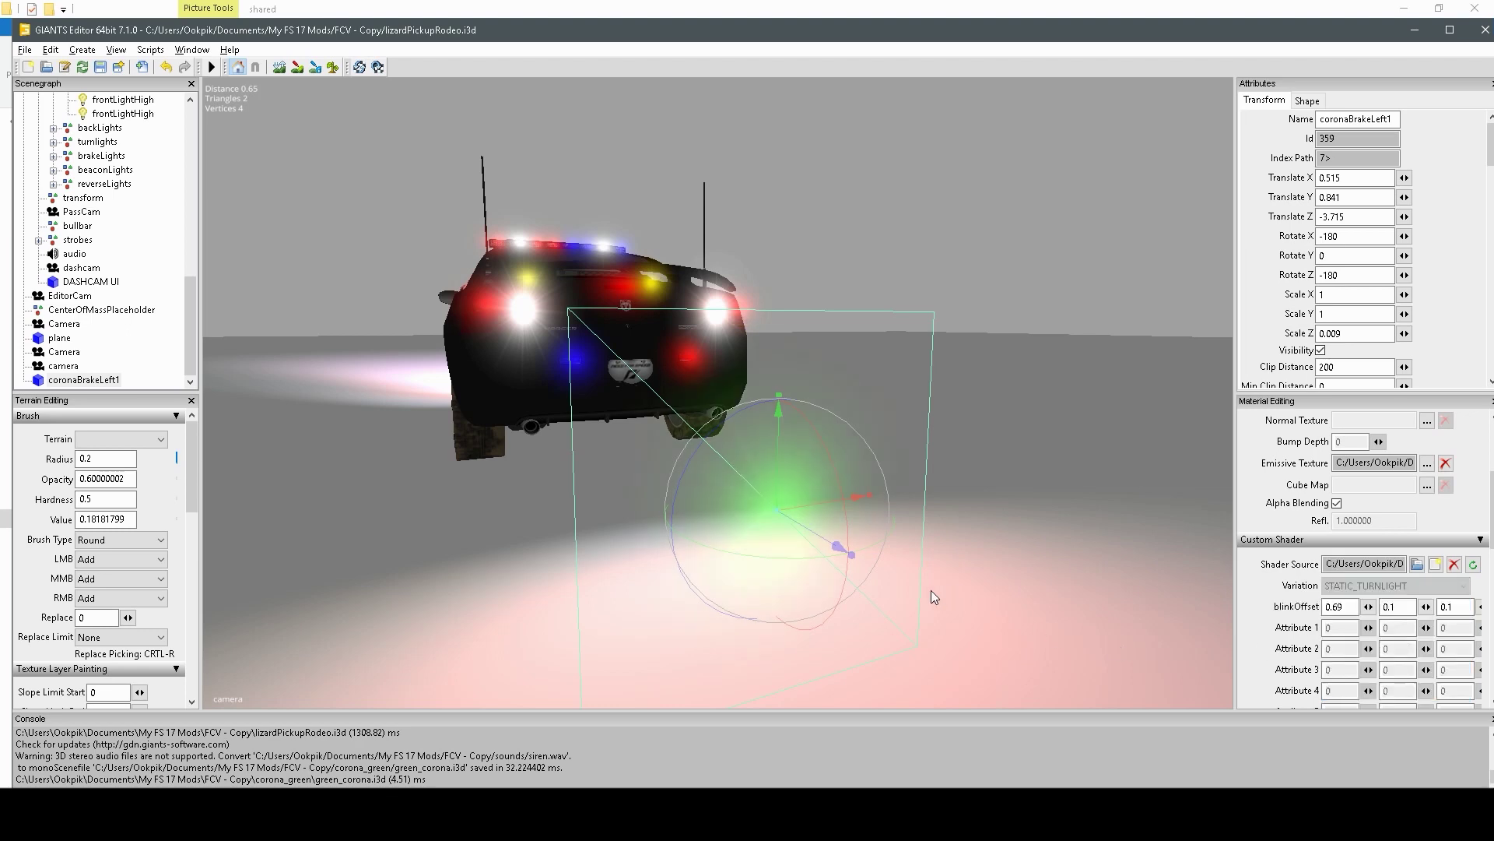
pyautogui.scroll(5, 938, 590)
pyautogui.scroll(-3, 972, 552)
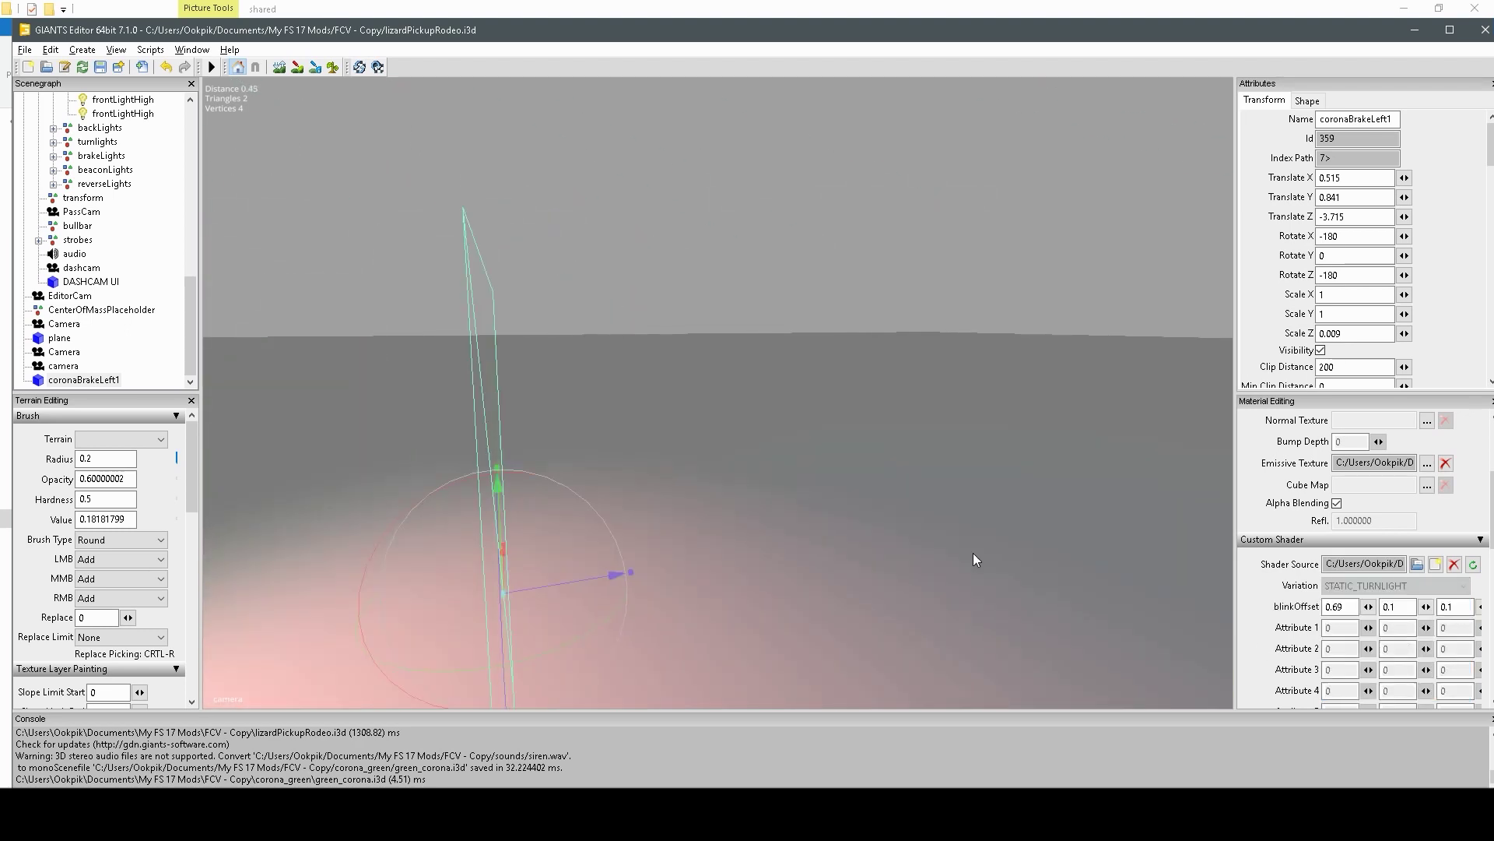
pyautogui.scroll(3, 977, 550)
pyautogui.scroll(-4, 891, 548)
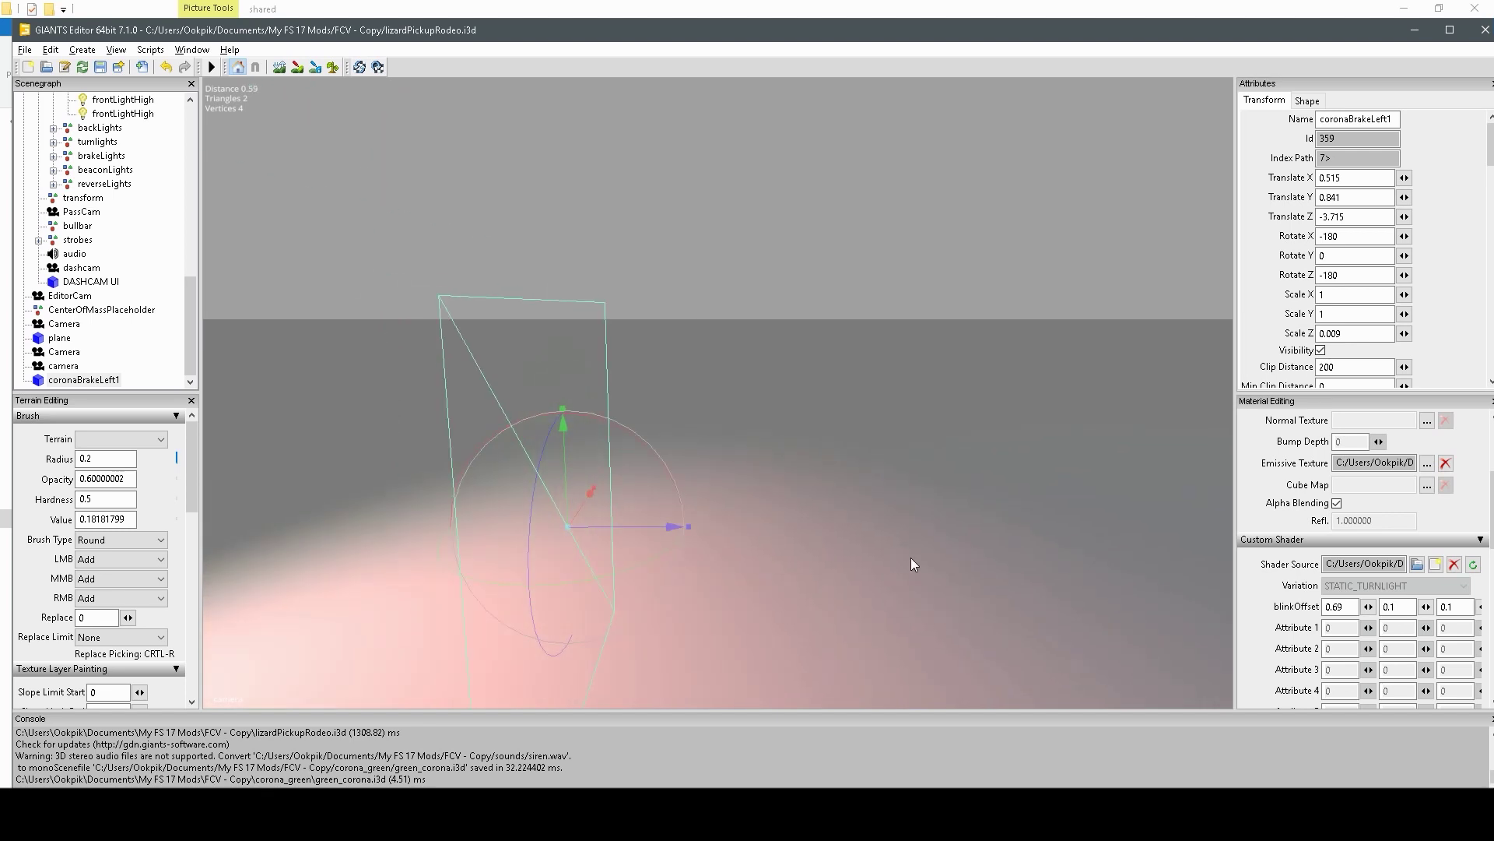
pyautogui.click(1429, 585)
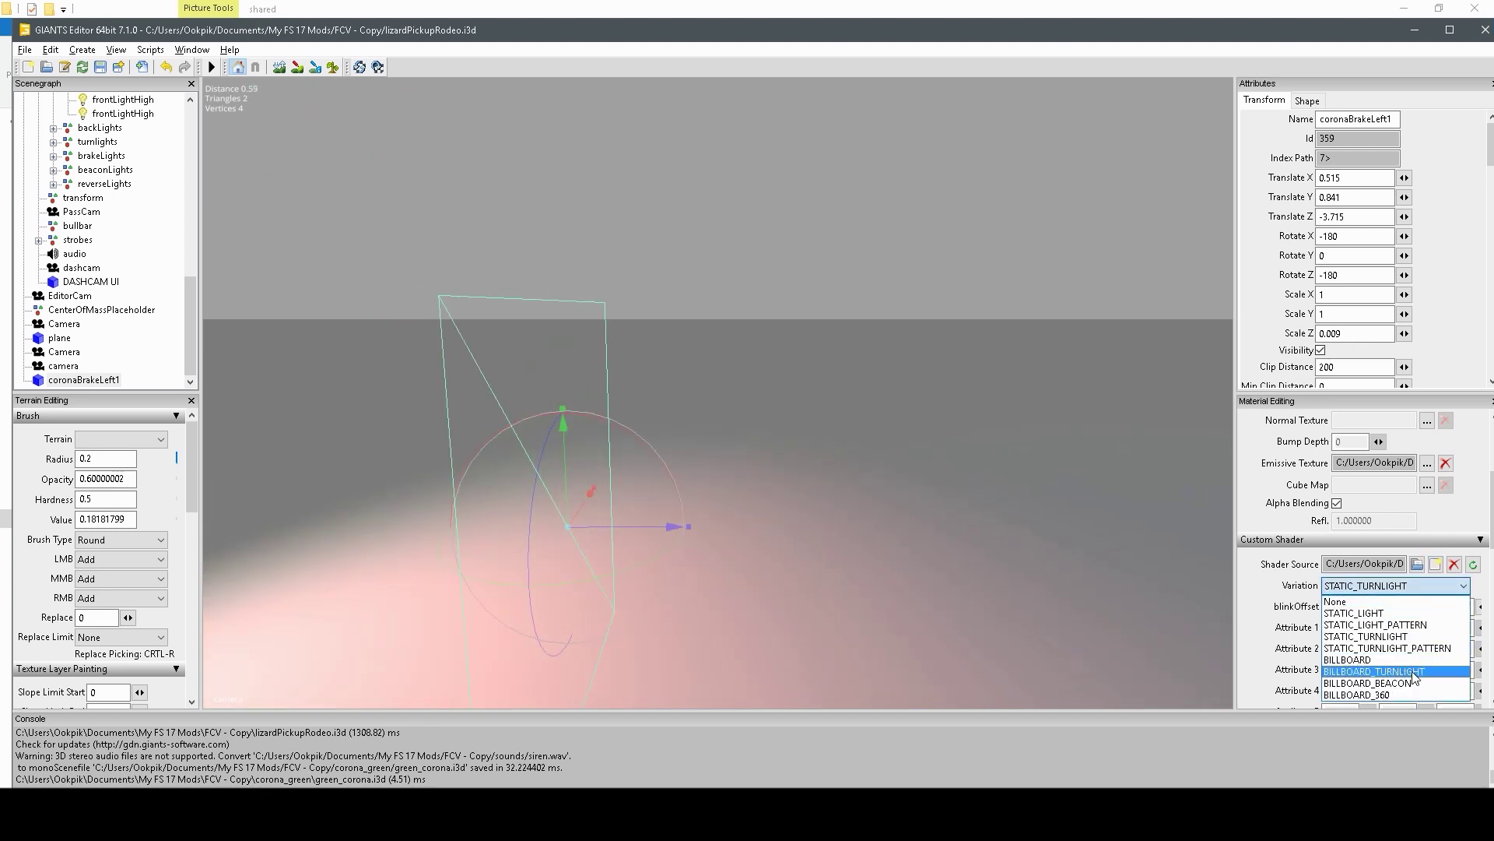
pyautogui.click(1415, 675)
pyautogui.scroll(-2, 856, 517)
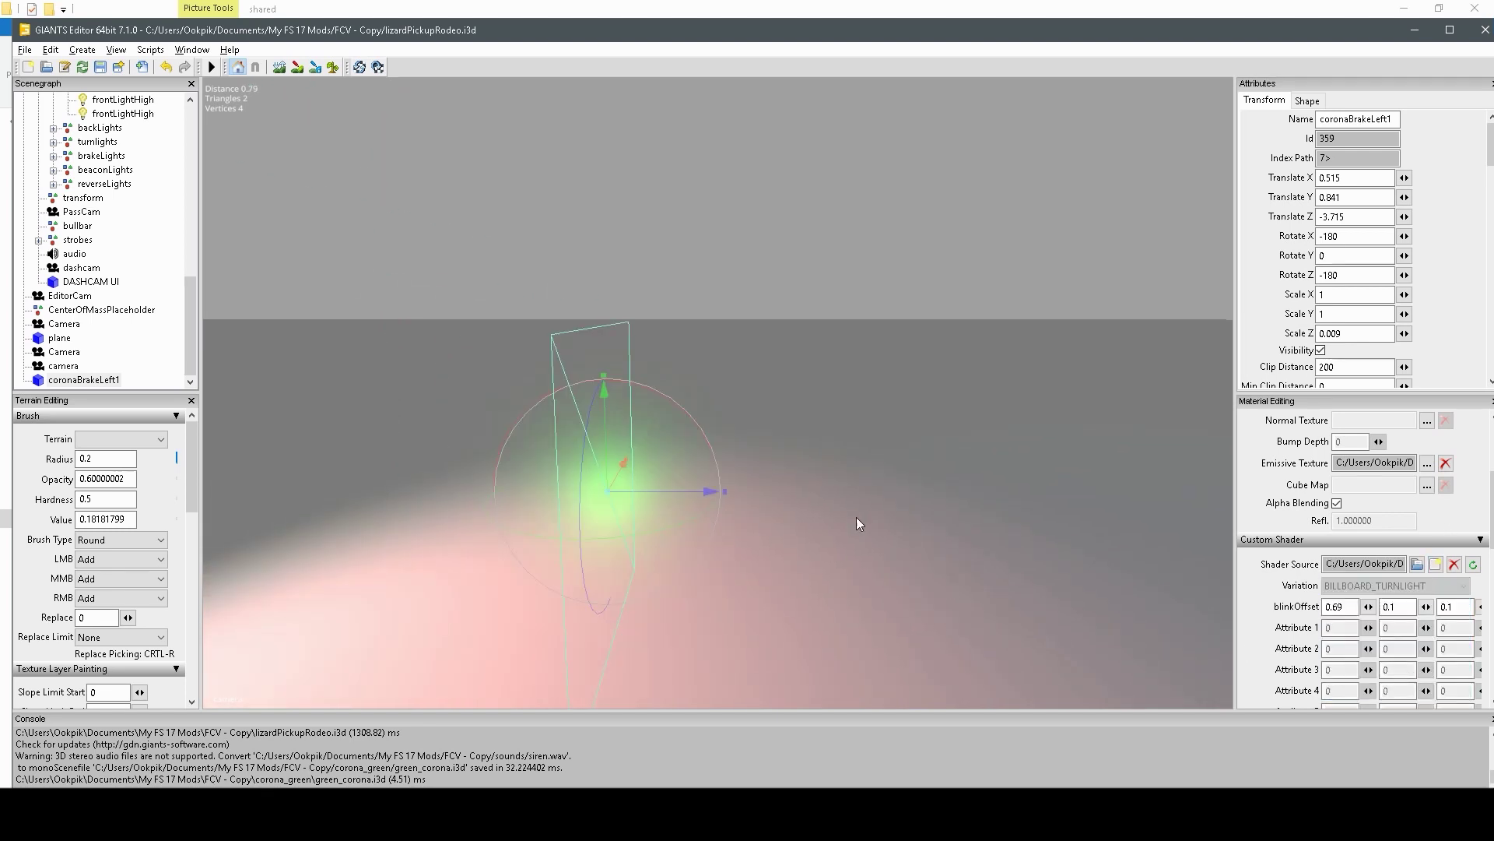
# Try BILLBOARD_BEACON from behind the car, then settle on BILLBOARD_360
pyautogui.click(1457, 596)
pyautogui.click(1362, 685)
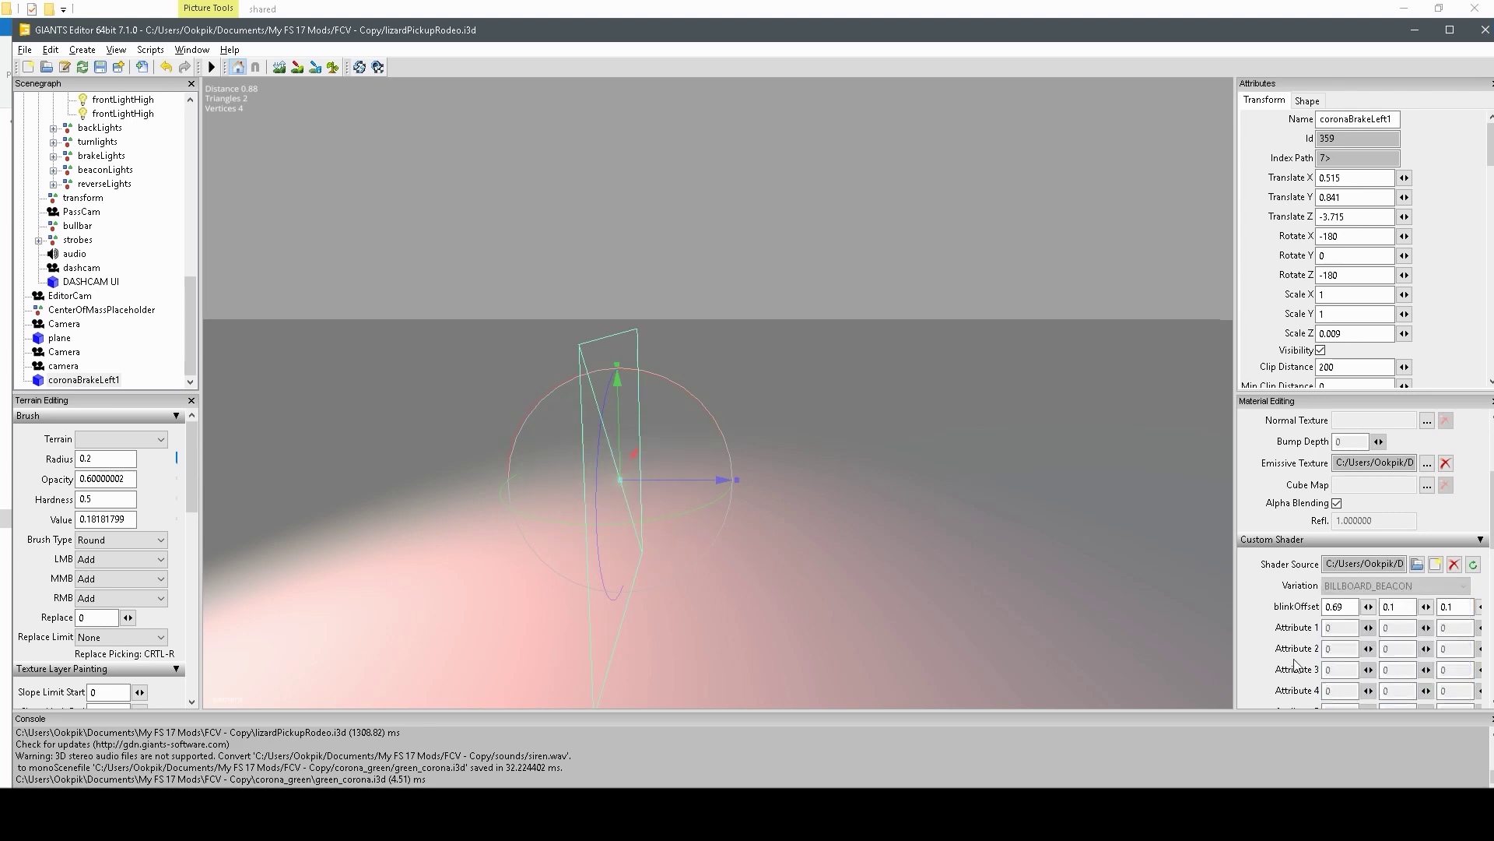
pyautogui.moveTo(918, 481); pyautogui.dragTo(648, 493, button='middle')
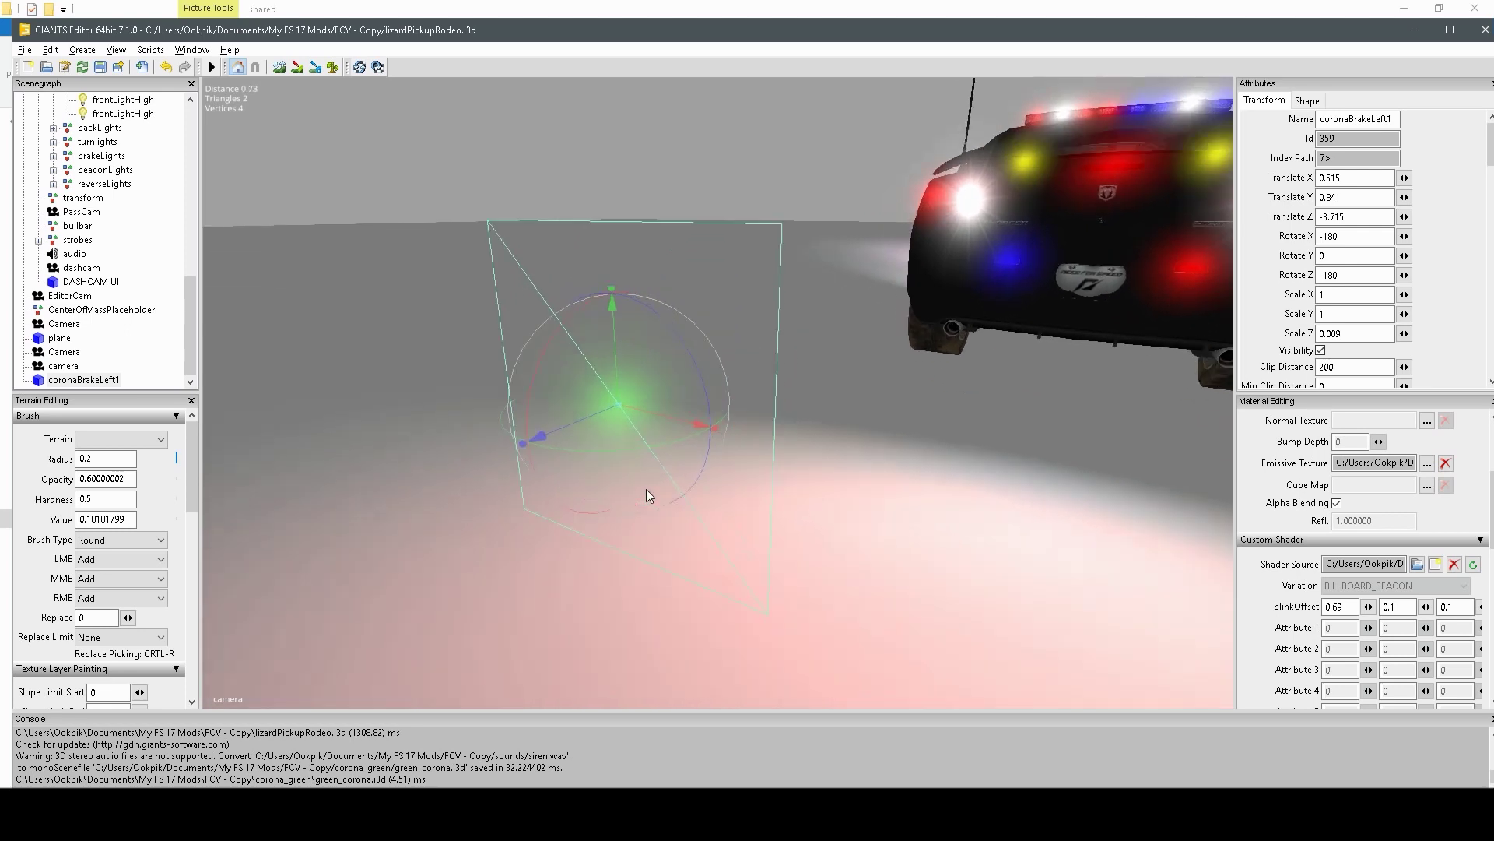
pyautogui.click(1421, 591)
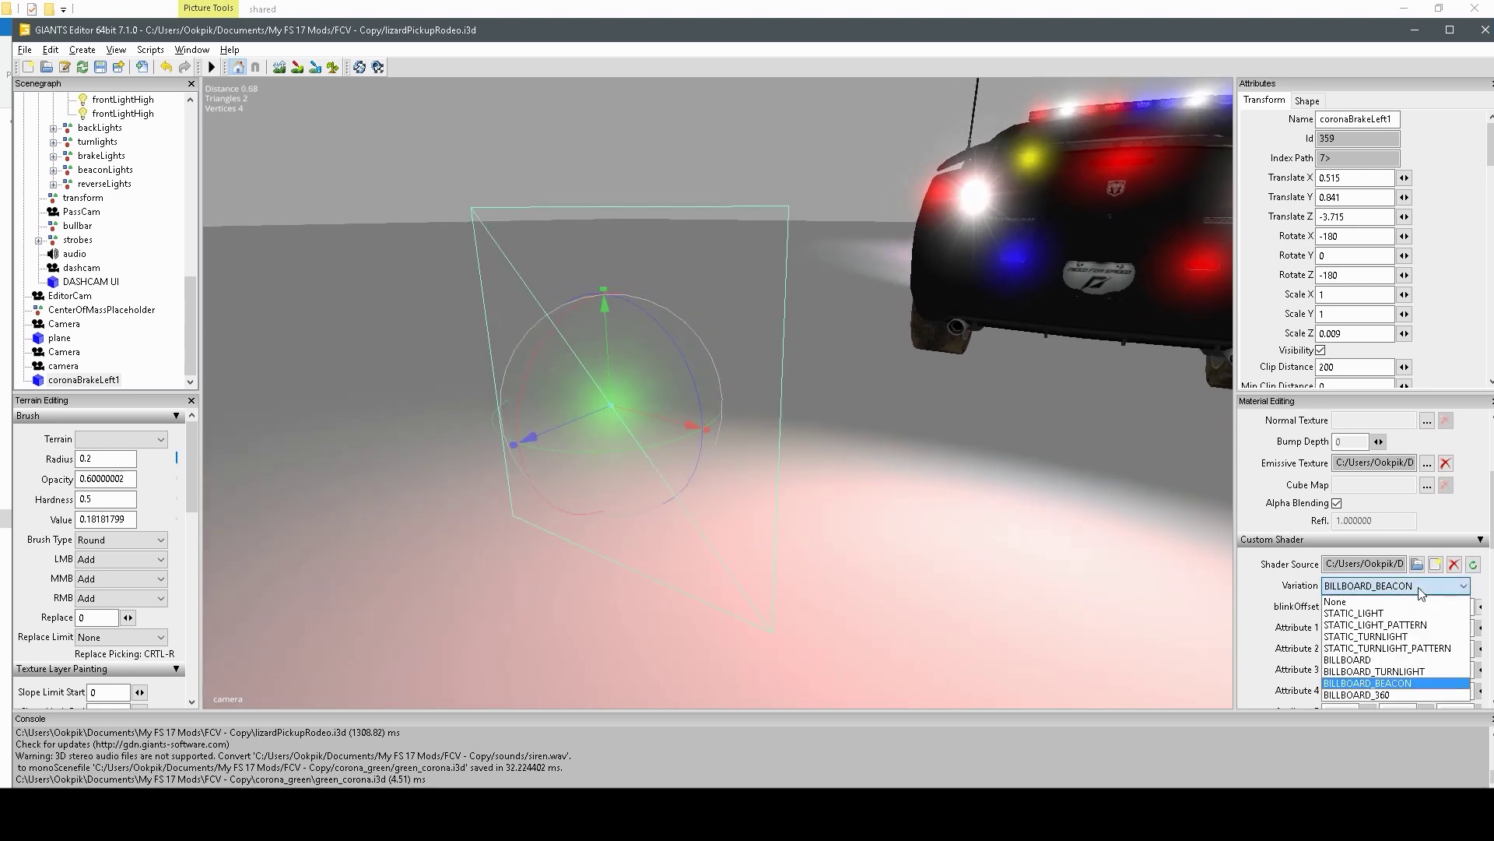
pyautogui.click(1378, 695)
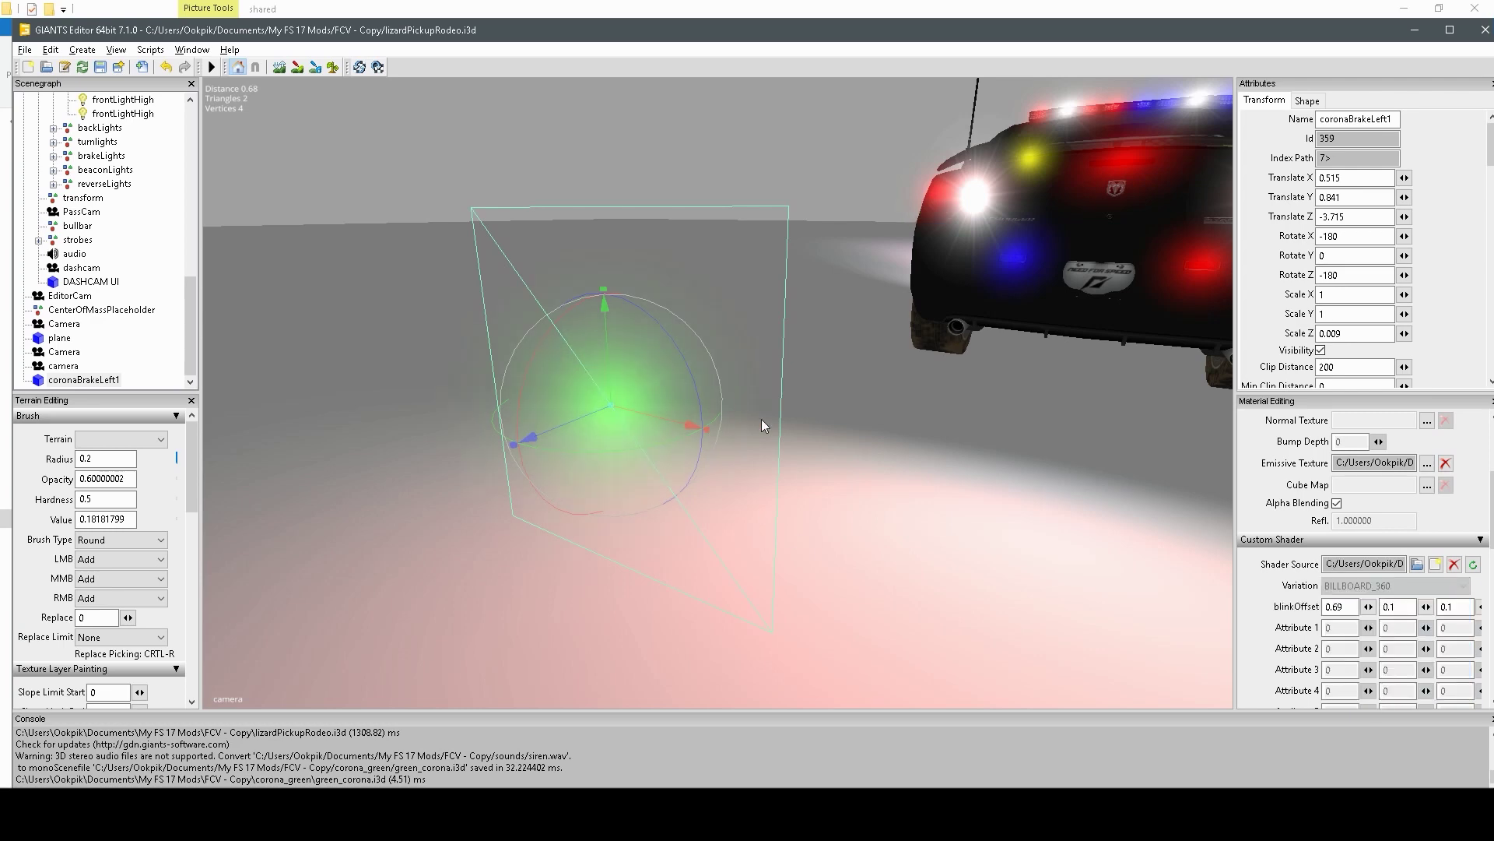
# Orbit the viewport around the green BILLBOARD_360 corona and re-centre on it
pyautogui.moveTo(762, 419); pyautogui.dragTo(870, 443, button='middle')
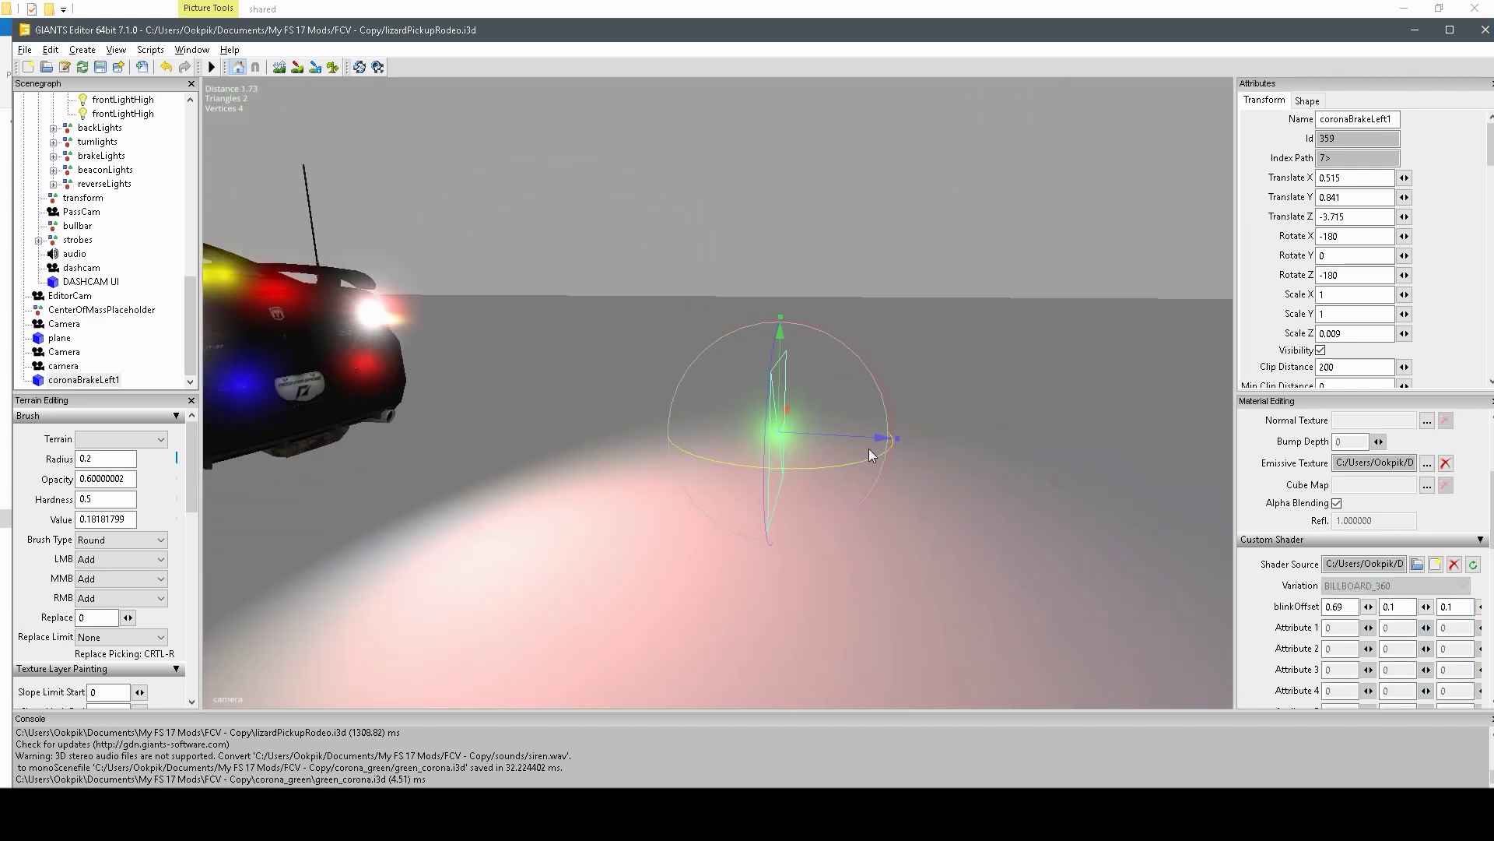
pyautogui.moveTo(868, 454); pyautogui.dragTo(727, 467, button='middle')
pyautogui.scroll(-5, 726, 469)
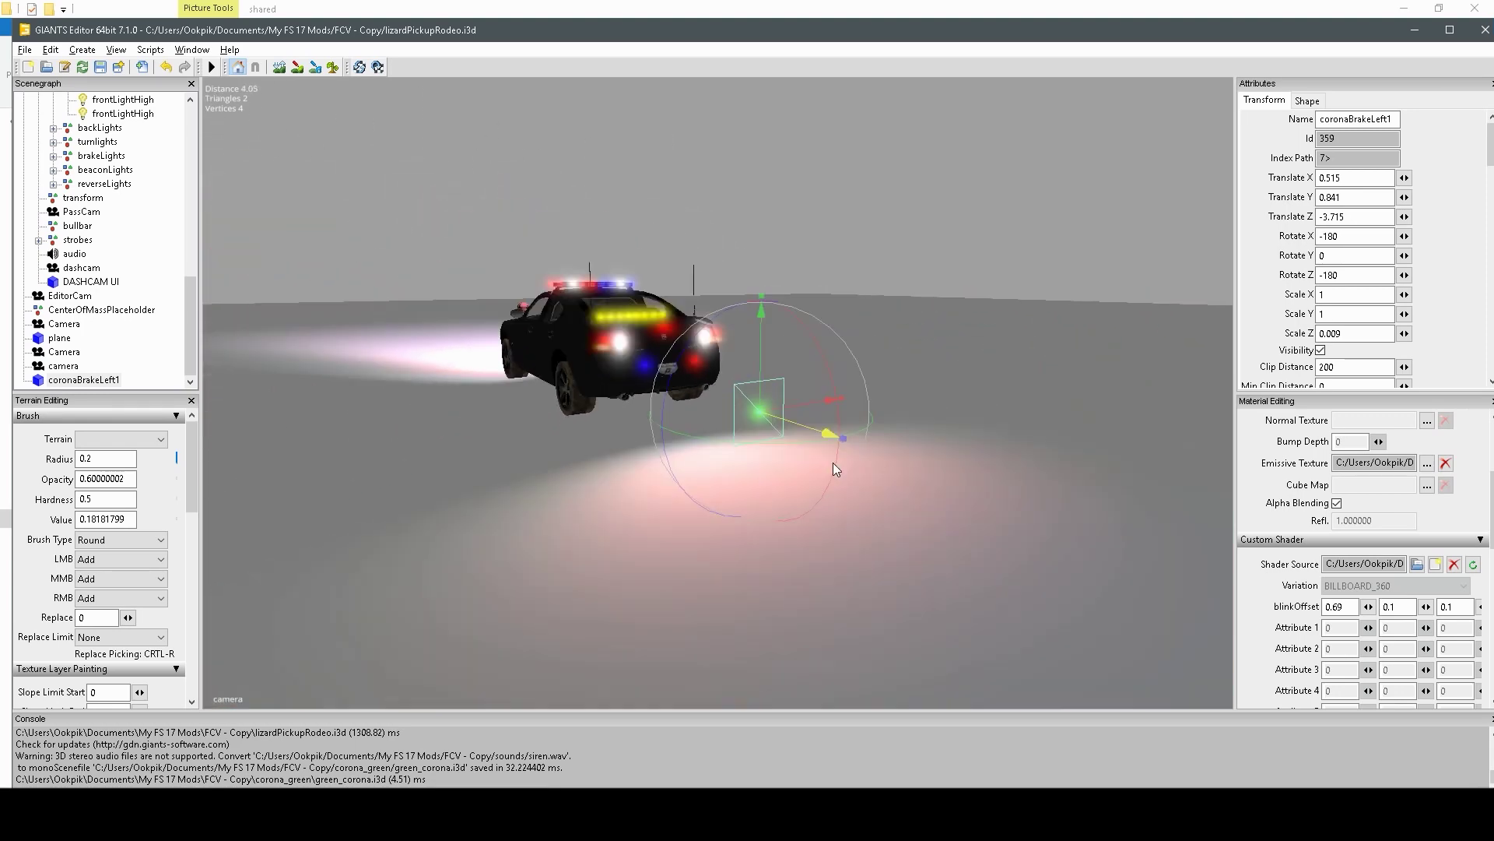
pyautogui.scroll(6, 837, 462)
pyautogui.moveTo(875, 456); pyautogui.dragTo(912, 519, button='middle')
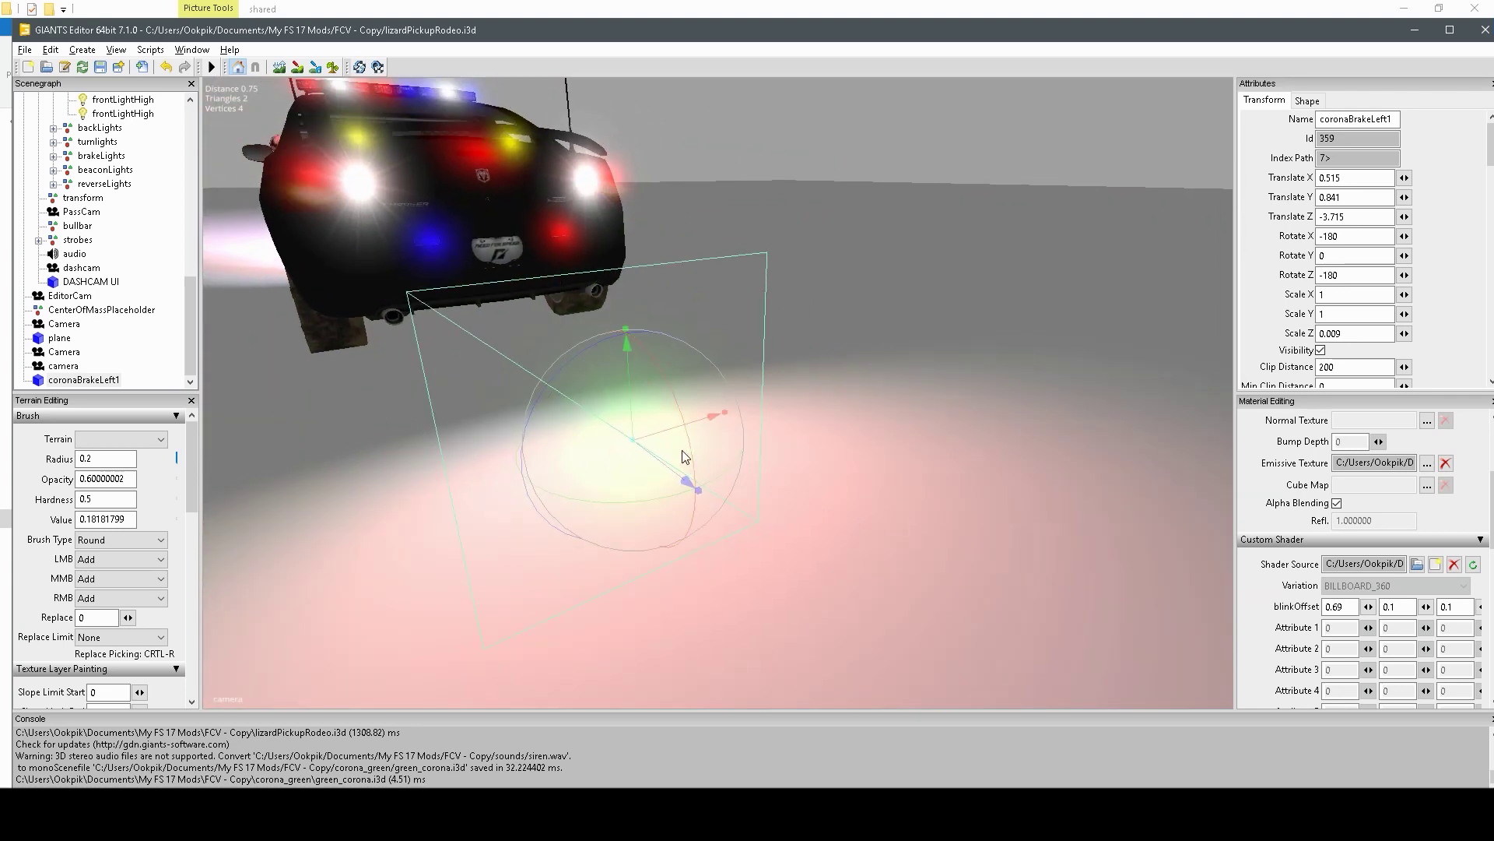
pyautogui.moveTo(685, 456)
pyautogui.mouseDown(button='middle')
pyautogui.moveTo(651, 453)
pyautogui.moveTo(710, 440)
pyautogui.mouseUp(button='middle')
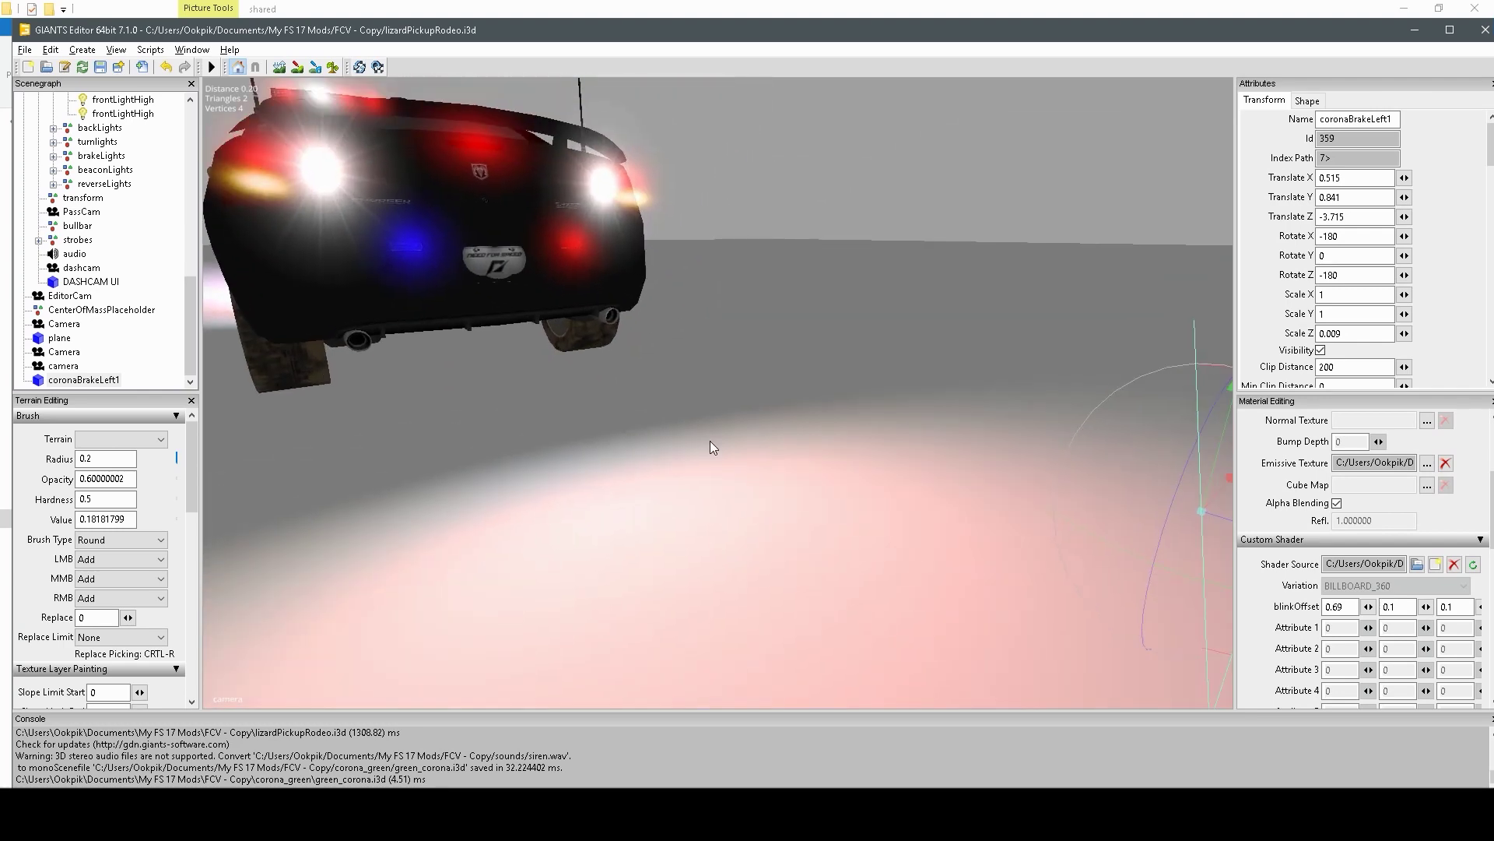
pyautogui.press('f')
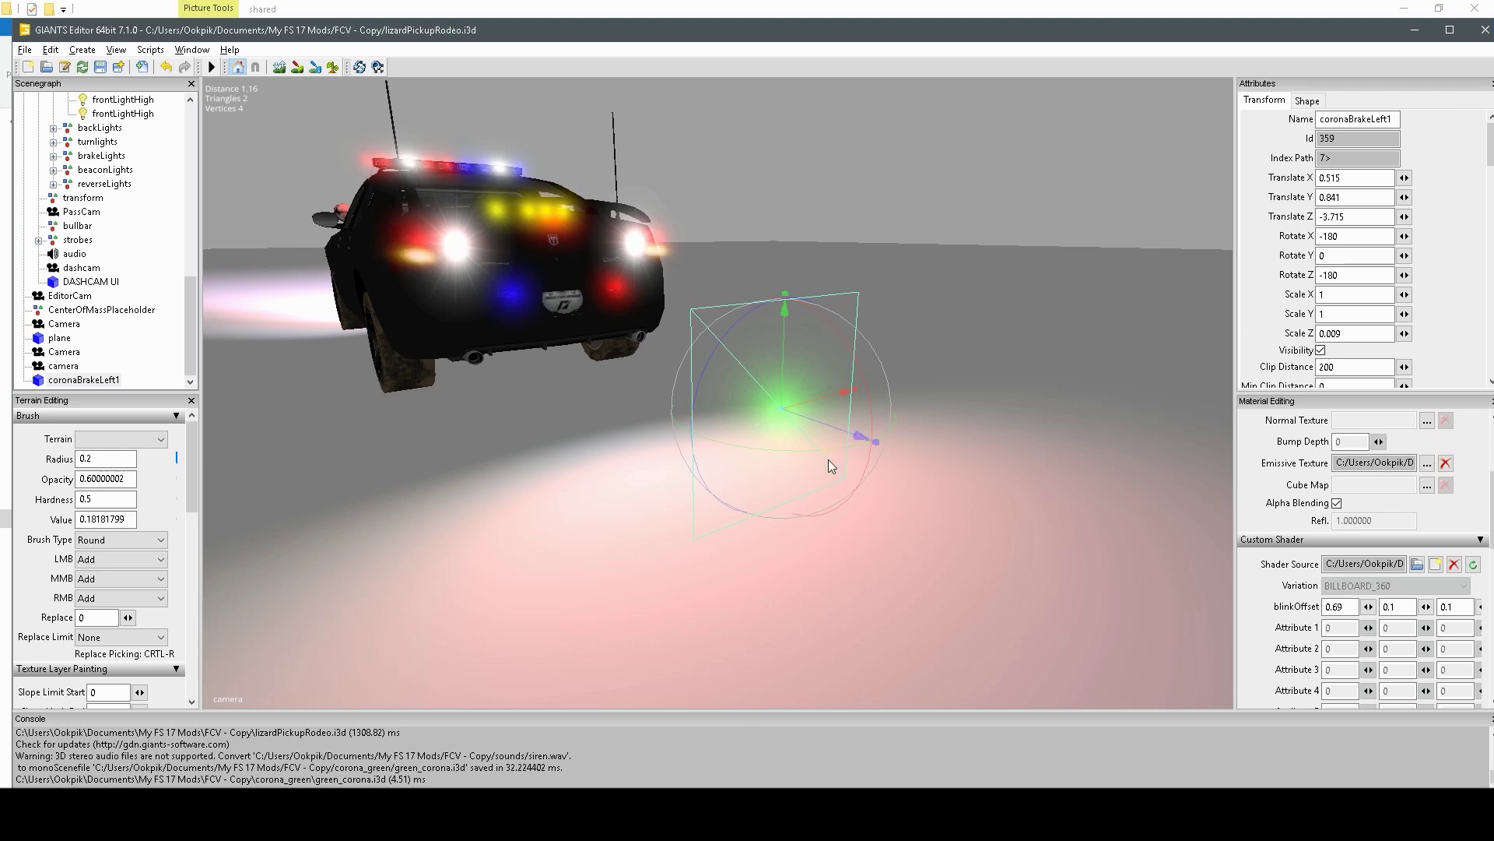
# Open lizardPickupRodeo.xml from the FCV - Copy folder in Notepad++
pyautogui.hotkey('alt', 'Tab')
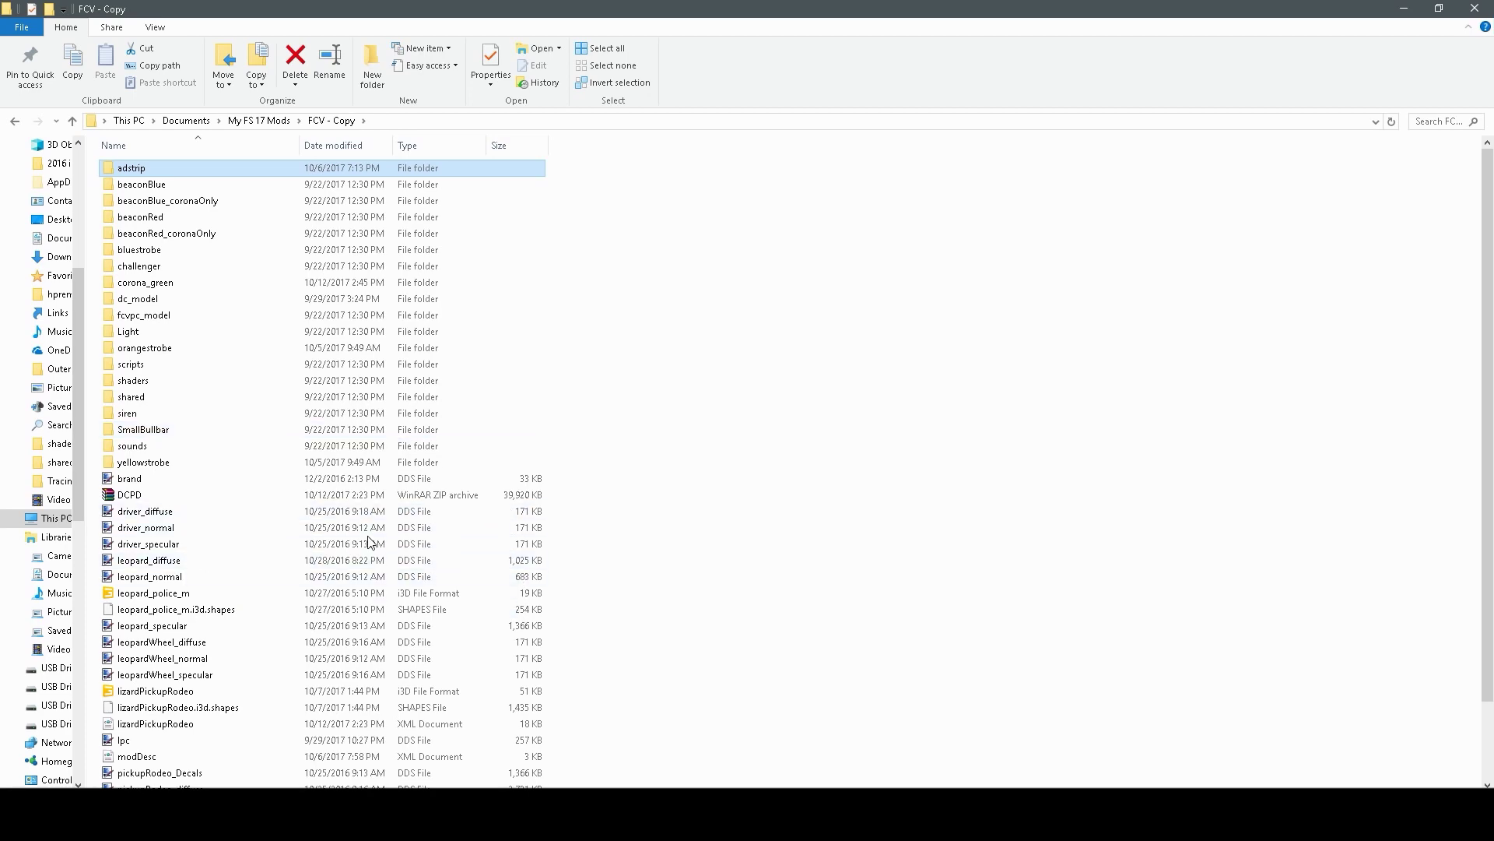
pyautogui.scroll(-1, 311, 517)
pyautogui.click(187, 636)
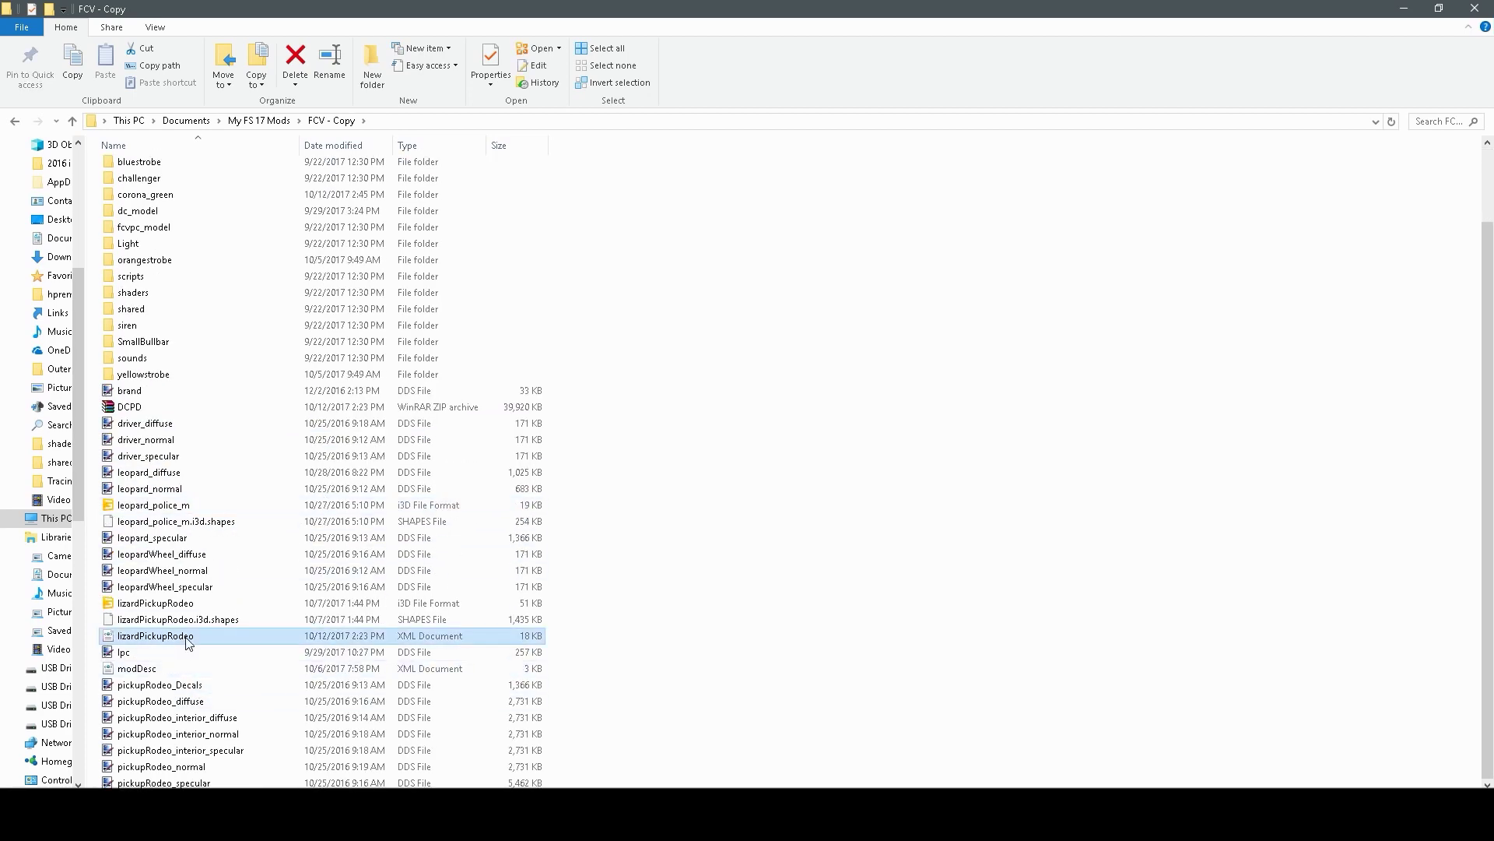
pyautogui.rightClick(187, 636)
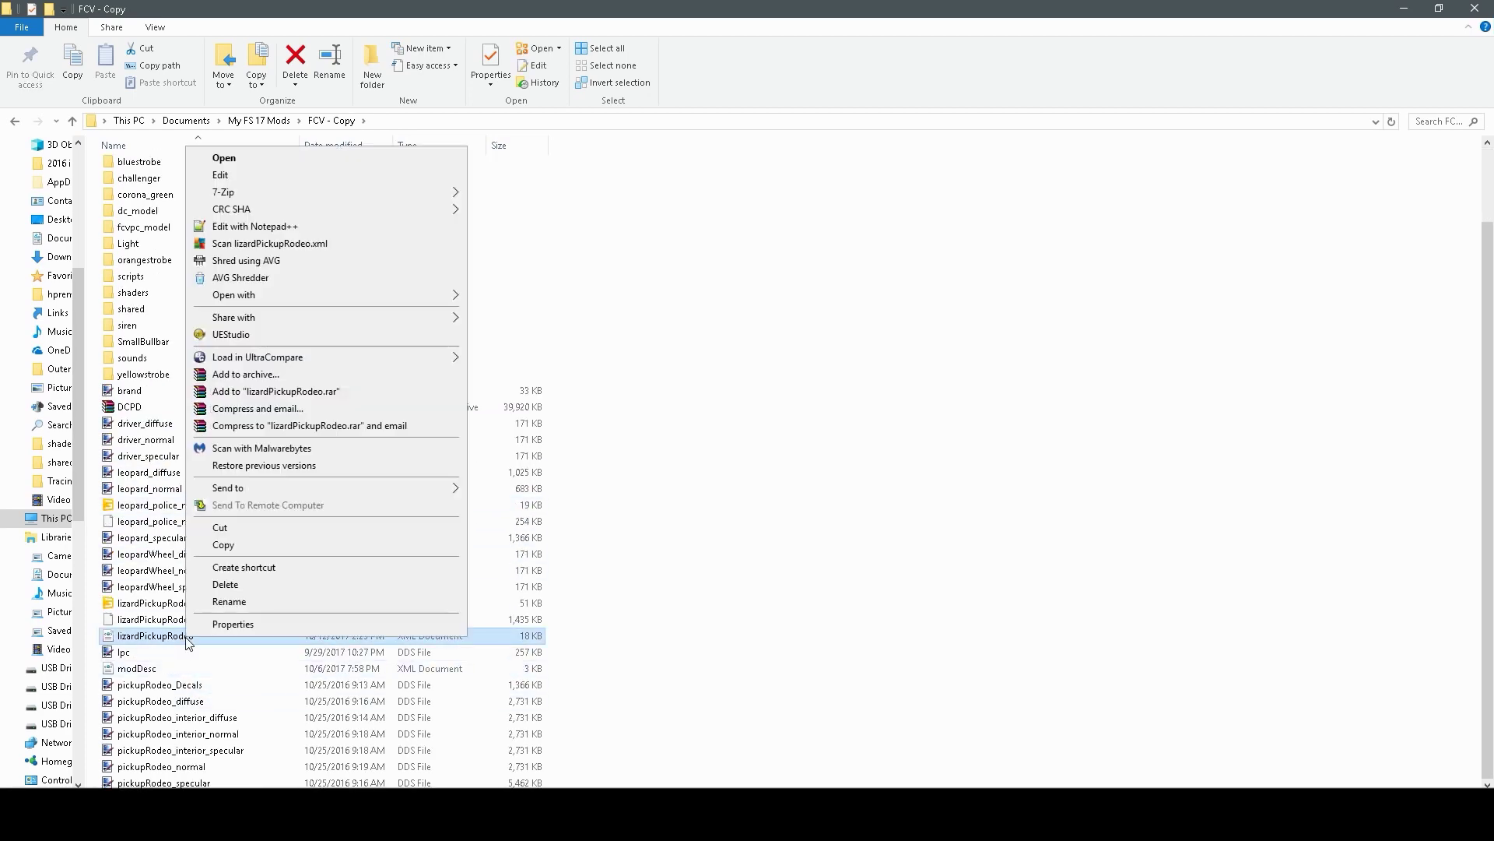
pyautogui.click(277, 228)
# Scroll lizardPickupRodeo.xml to the lights block and go to line 94's first light
pyautogui.scroll(2, 380, 291)
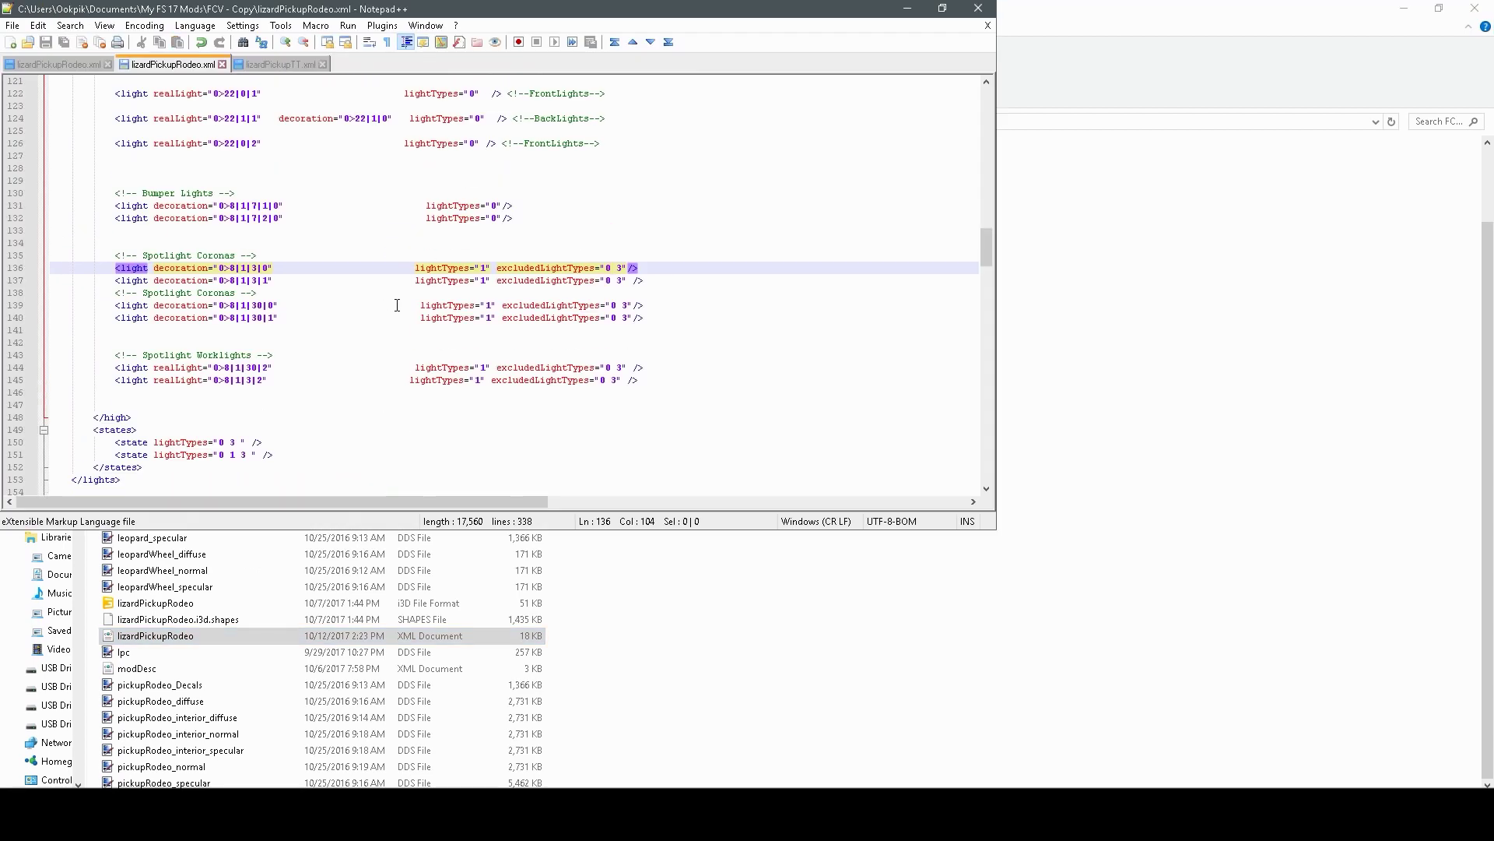
pyautogui.scroll(9, 288, 319)
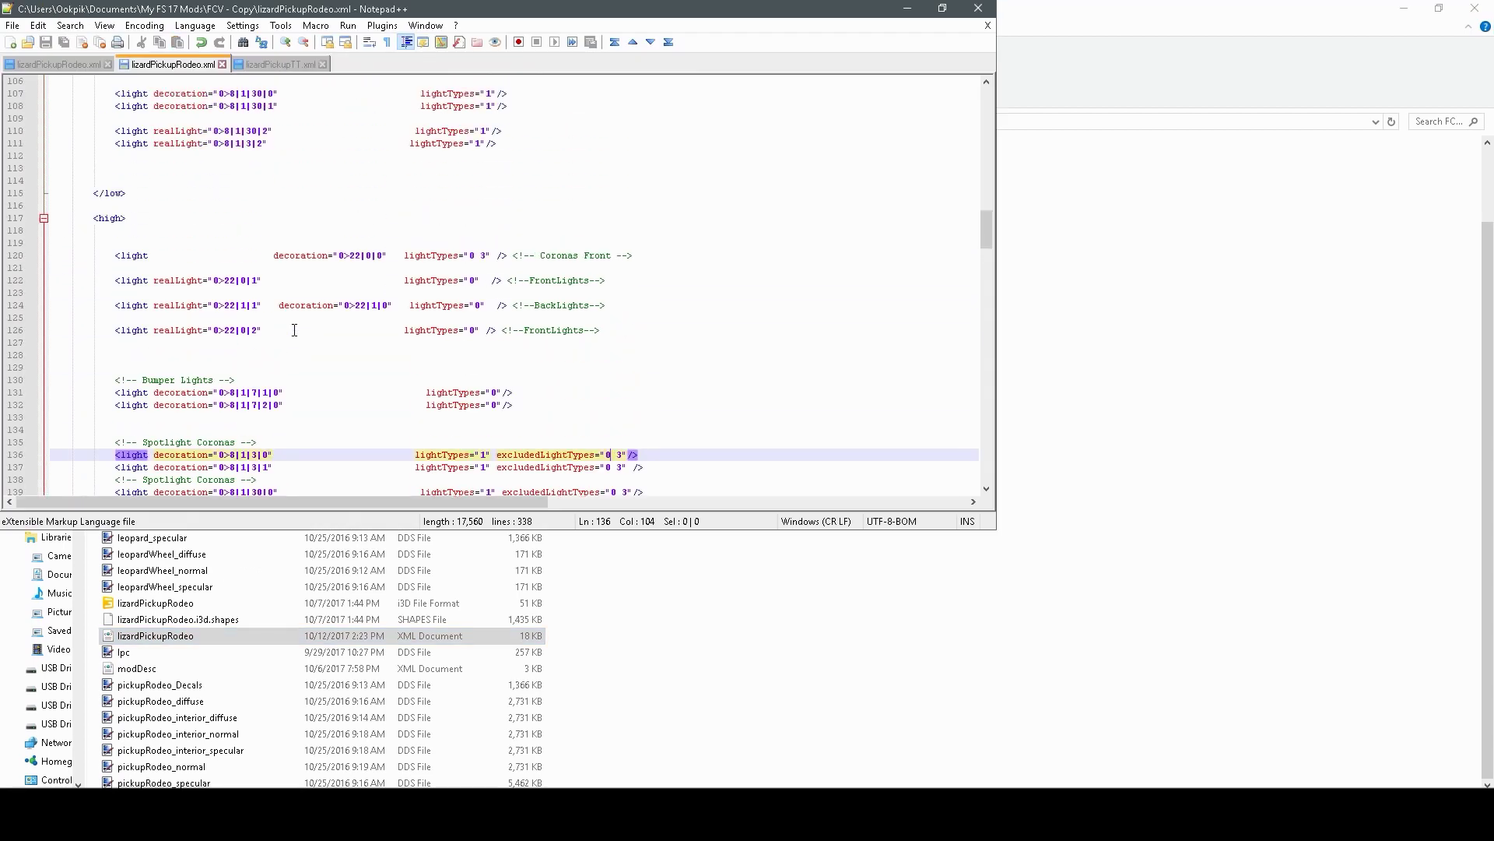
pyautogui.scroll(8, 295, 328)
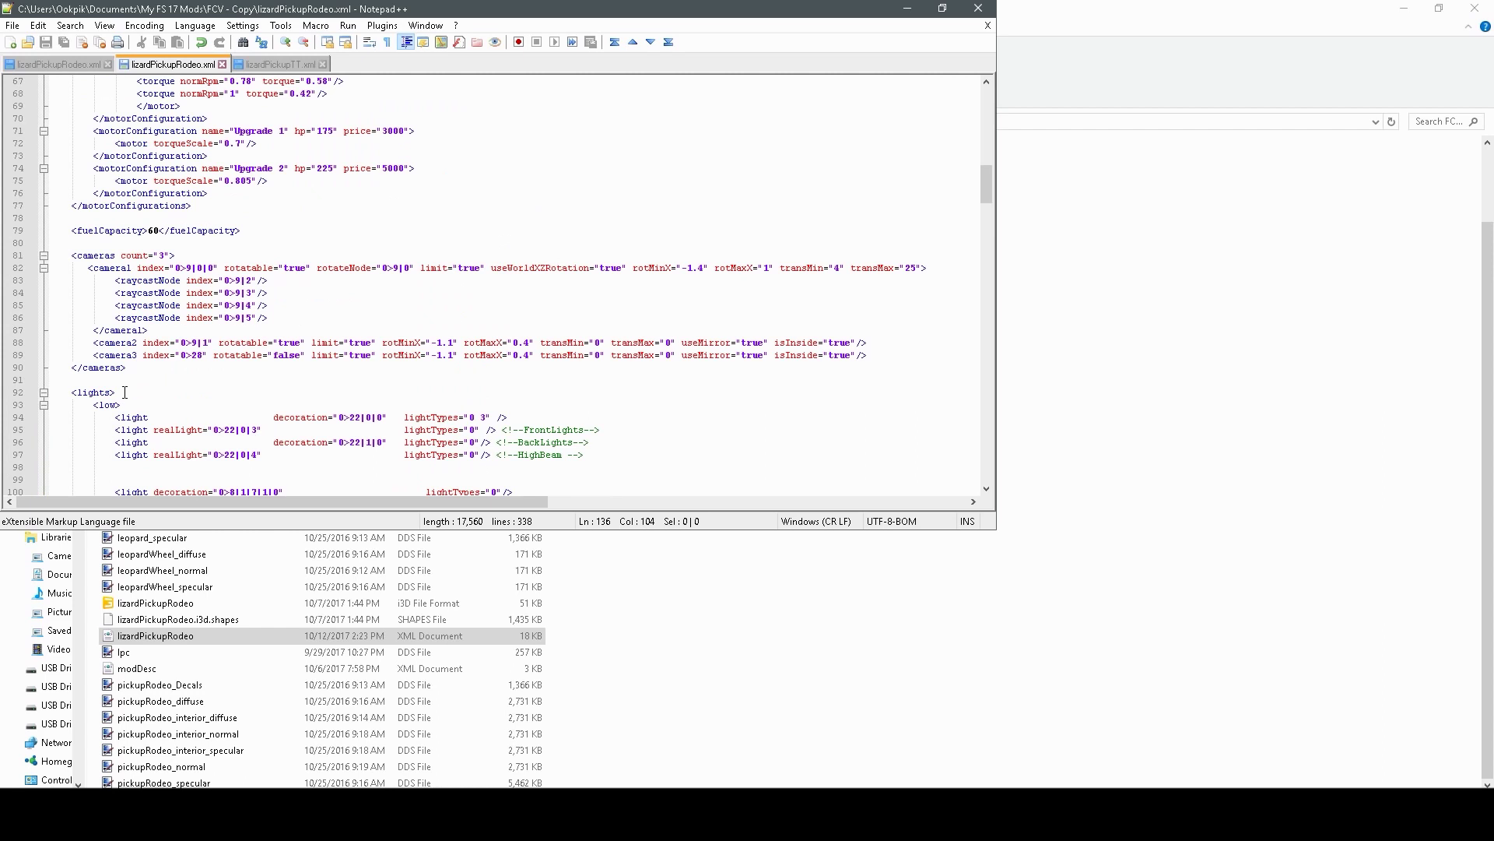
pyautogui.moveTo(124, 393); pyautogui.dragTo(49, 393)
pyautogui.scroll(-16, 201, 338)
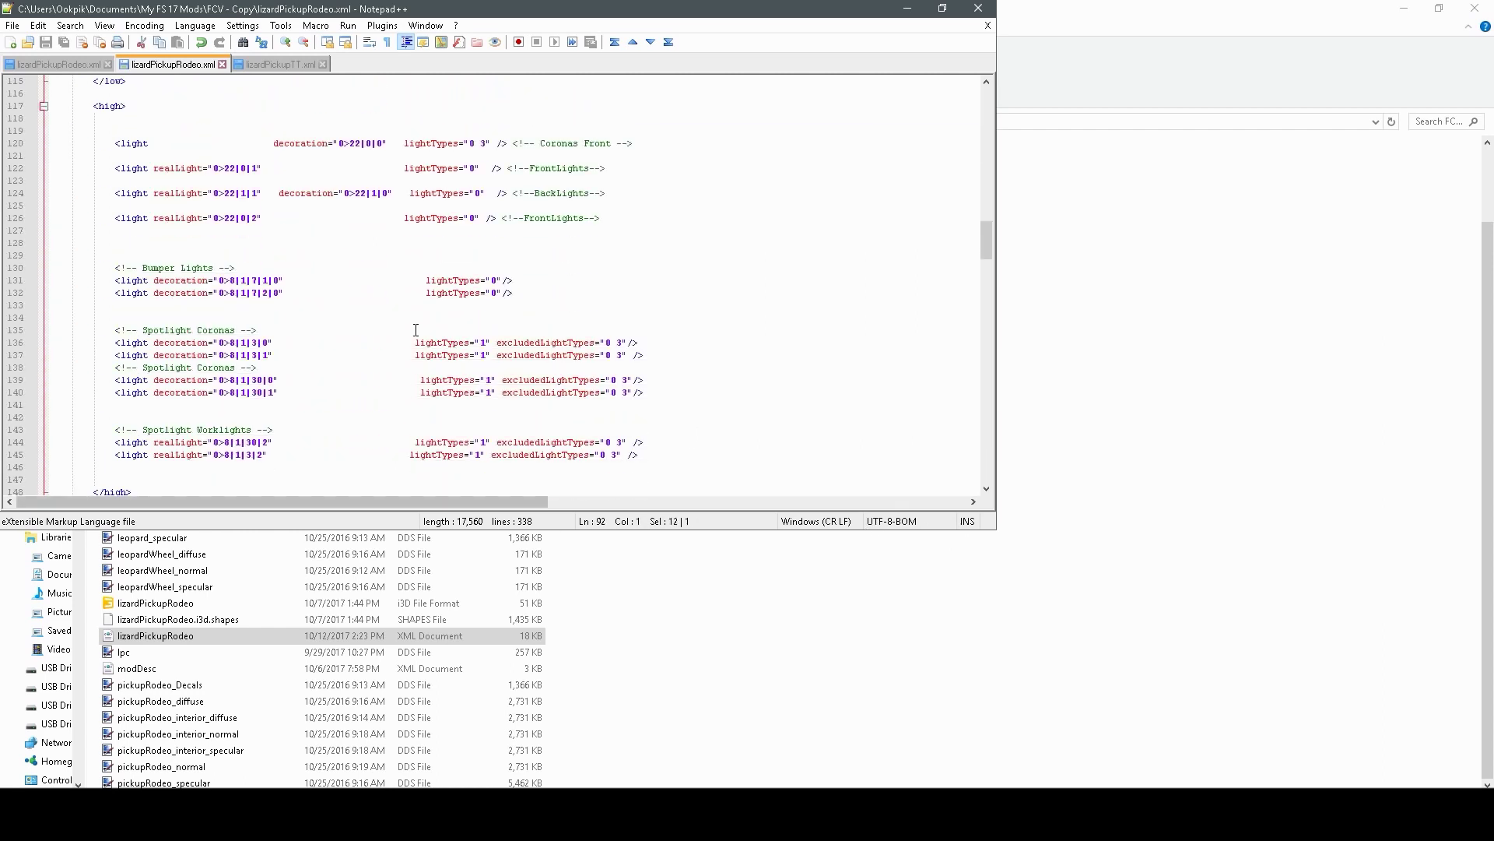
pyautogui.scroll(-5, 318, 341)
pyautogui.moveTo(130, 368); pyautogui.dragTo(49, 368)
pyautogui.scroll(9, 177, 319)
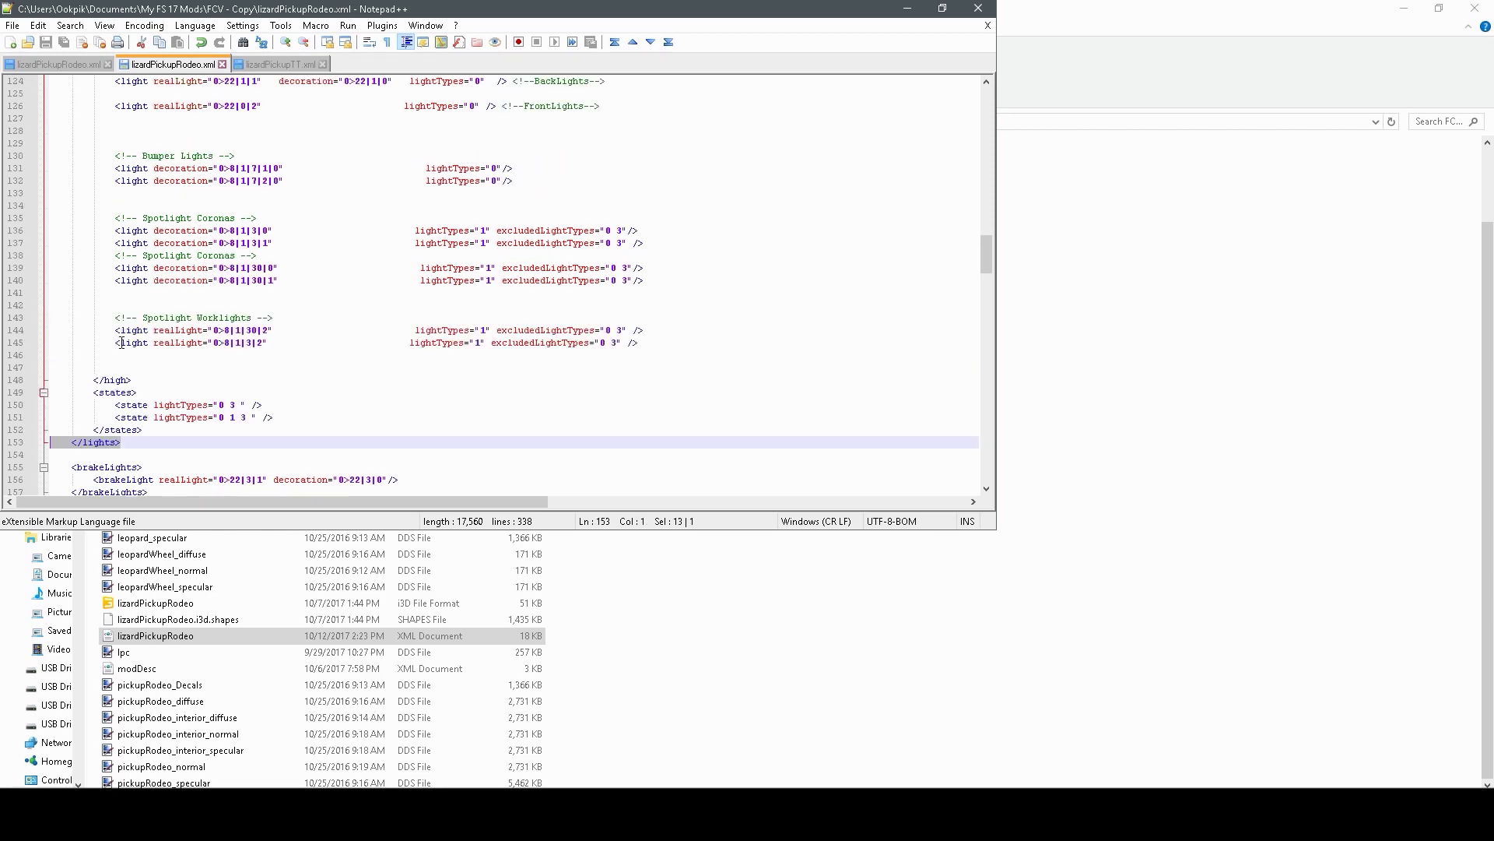
pyautogui.scroll(10, 177, 319)
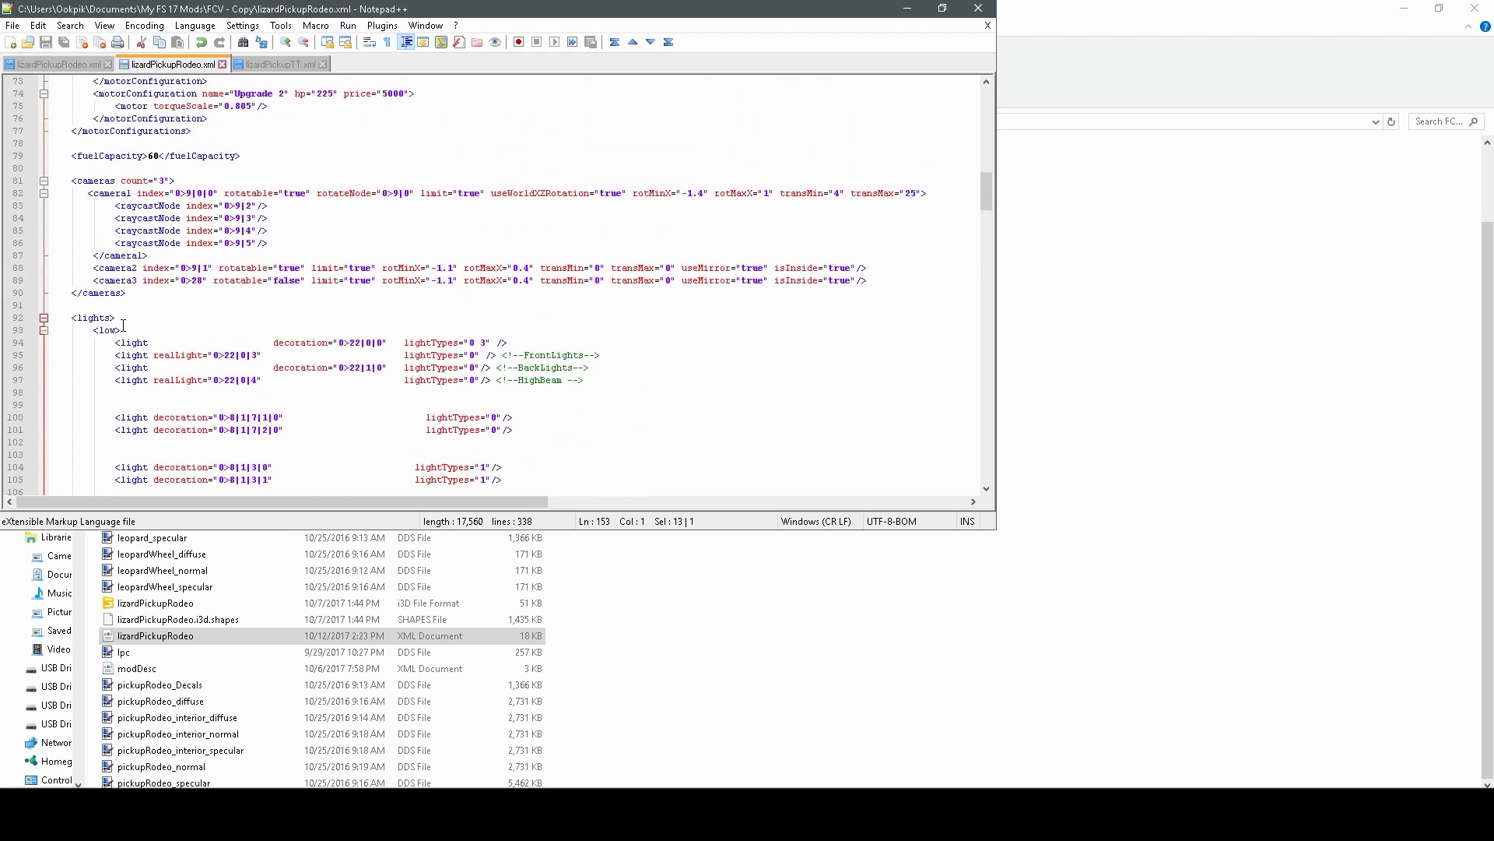
pyautogui.moveTo(117, 317); pyautogui.dragTo(49, 318)
pyautogui.scroll(-4, 191, 346)
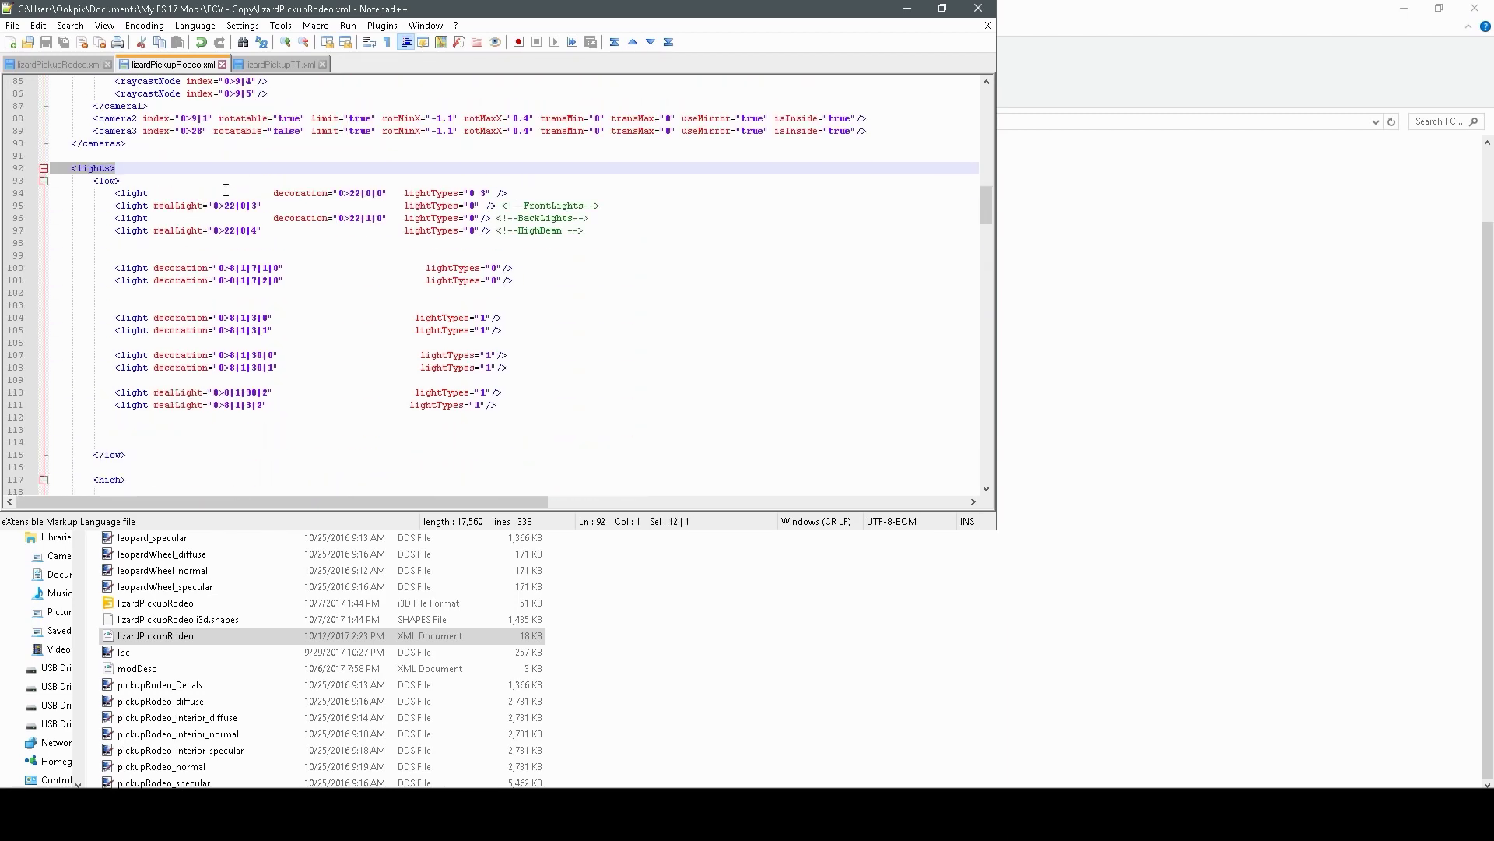
pyautogui.click(288, 191)
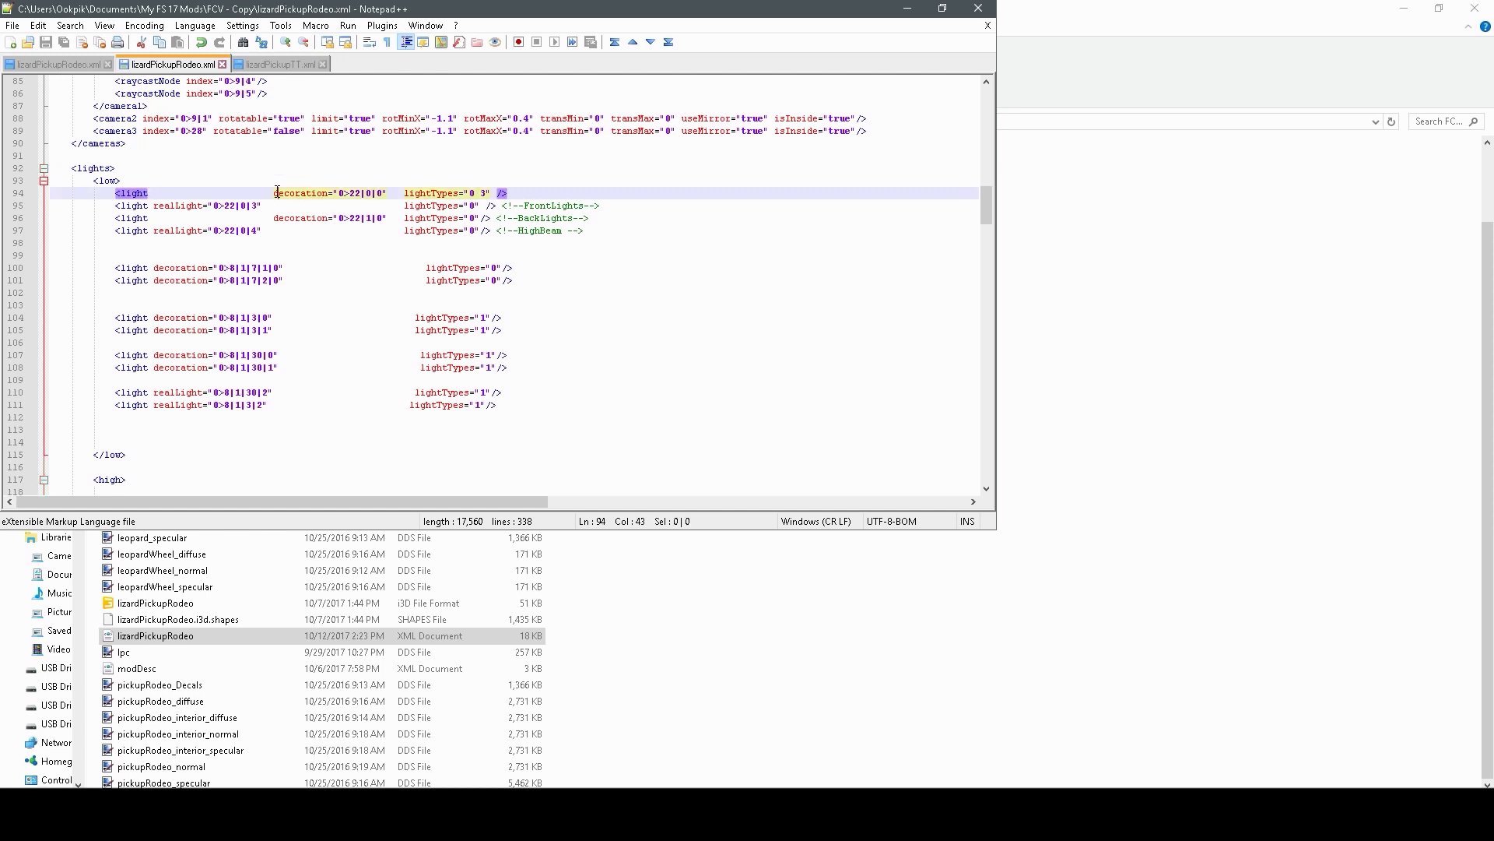
# Select the decoration value 0>22|0|0 on line 94
pyautogui.moveTo(273, 192); pyautogui.dragTo(341, 194)
pyautogui.click(389, 193)
pyautogui.click(336, 194)
pyautogui.click(386, 192)
pyautogui.moveTo(386, 192); pyautogui.dragTo(332, 194)
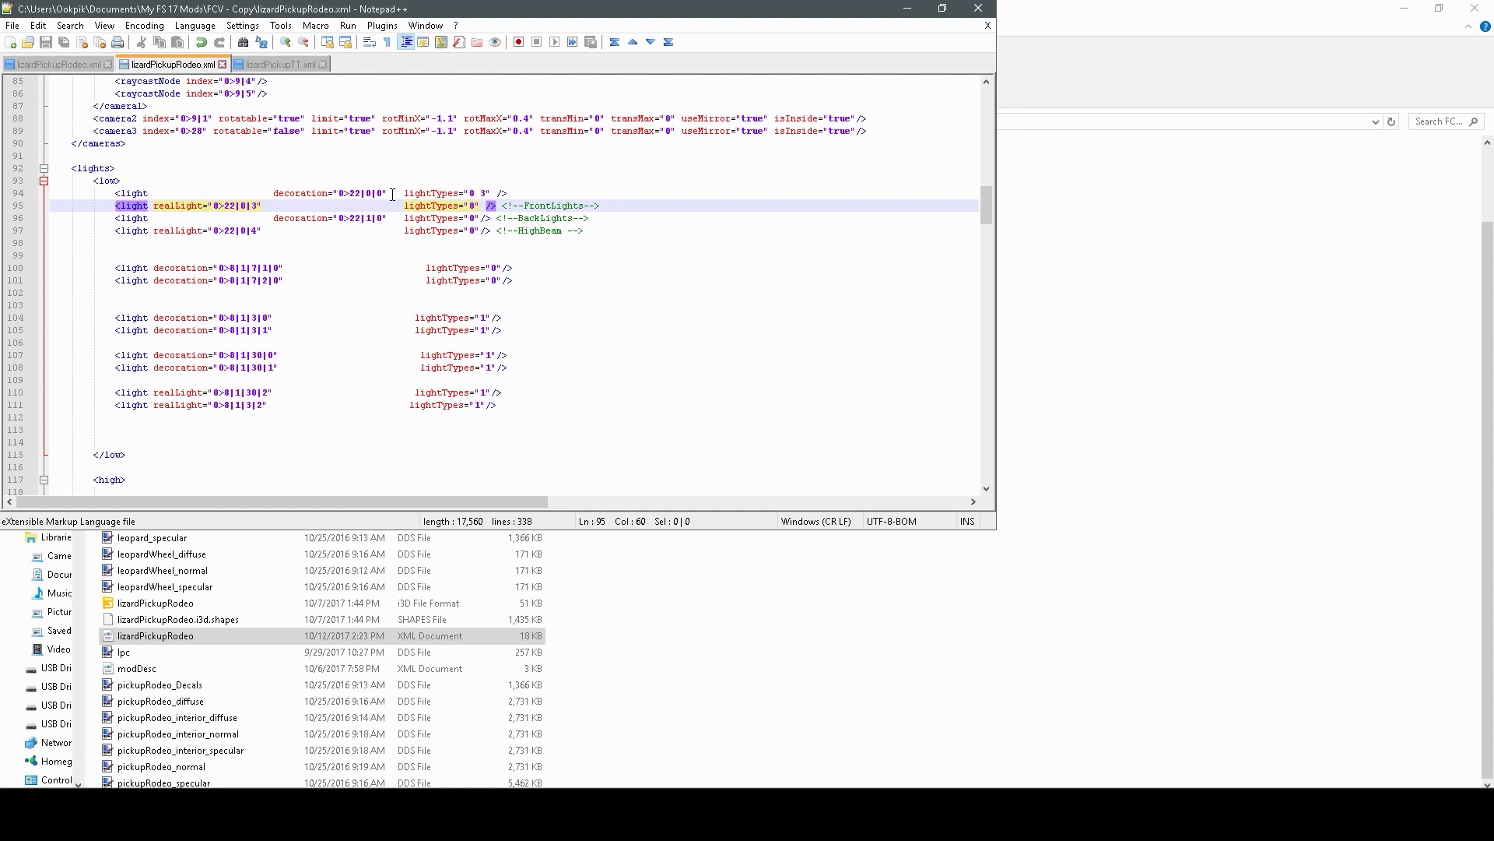
pyautogui.click(387, 193)
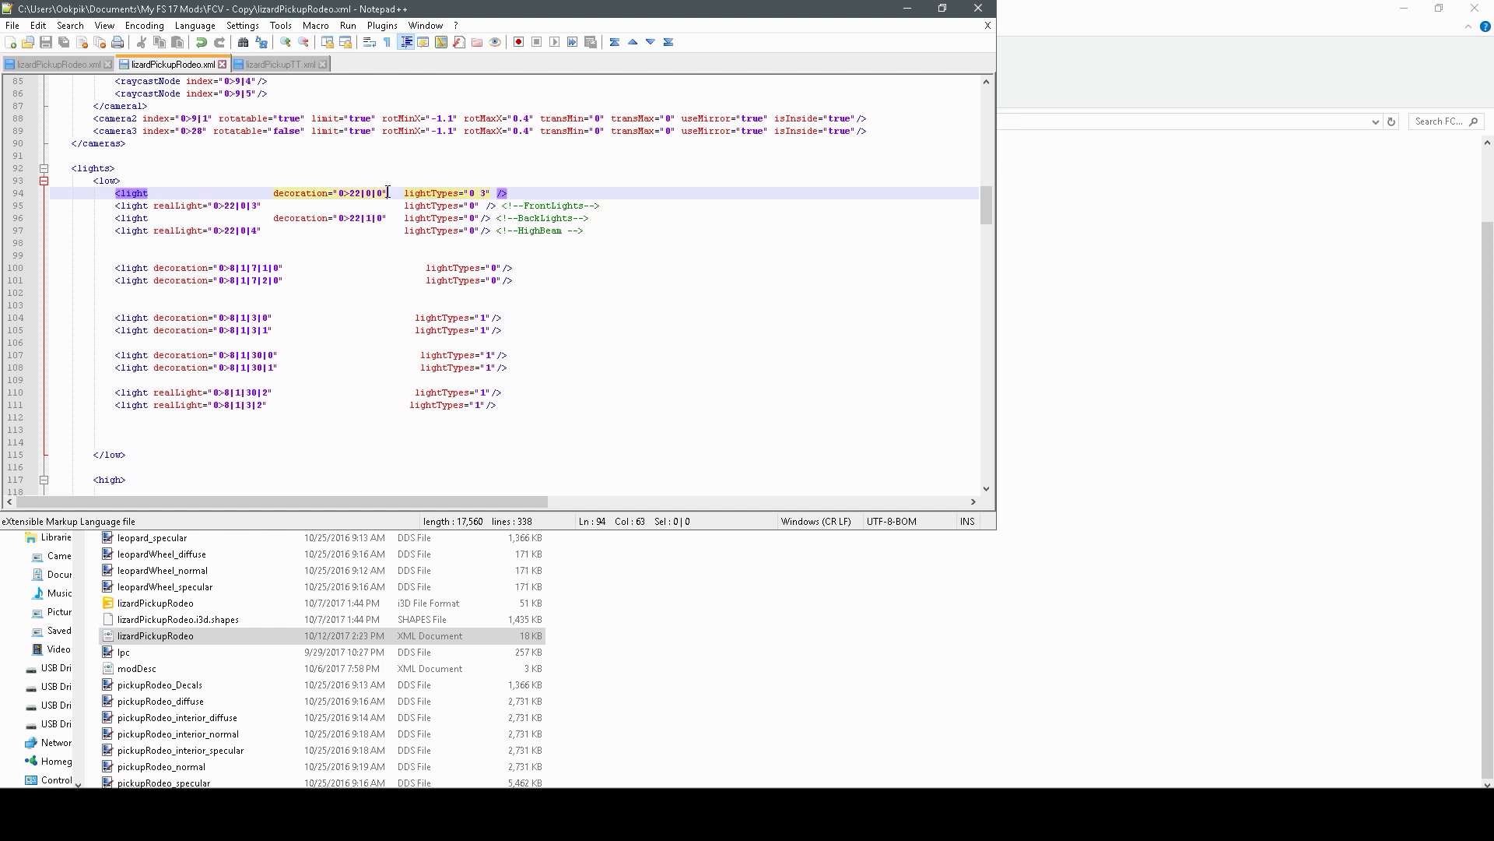
pyautogui.click(316, 204)
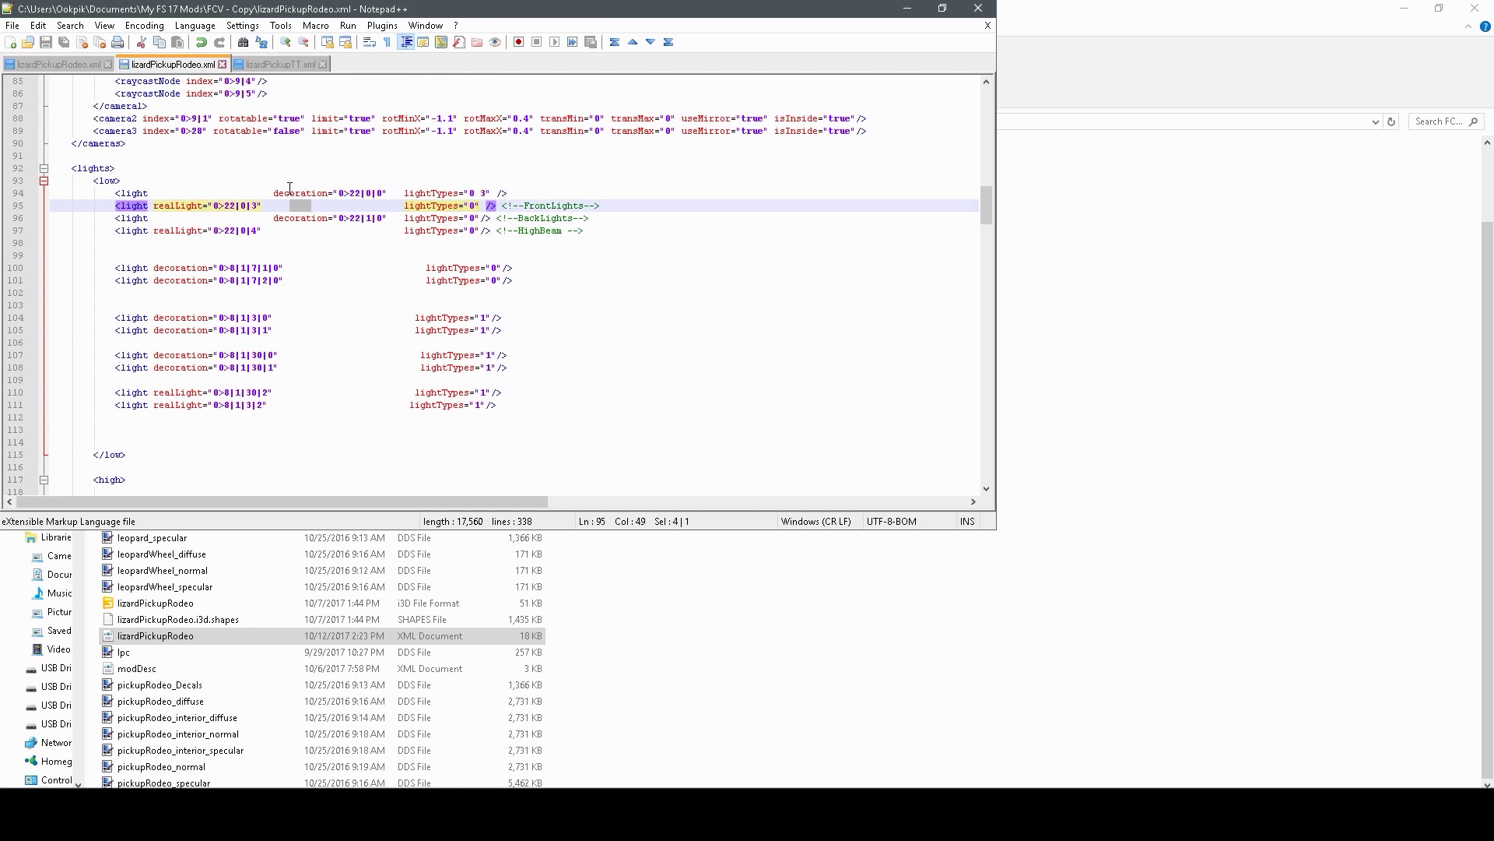
# Highlight every occurrence of 'decoration', then mark the 0>22|0| index
pyautogui.doubleClick(330, 191)
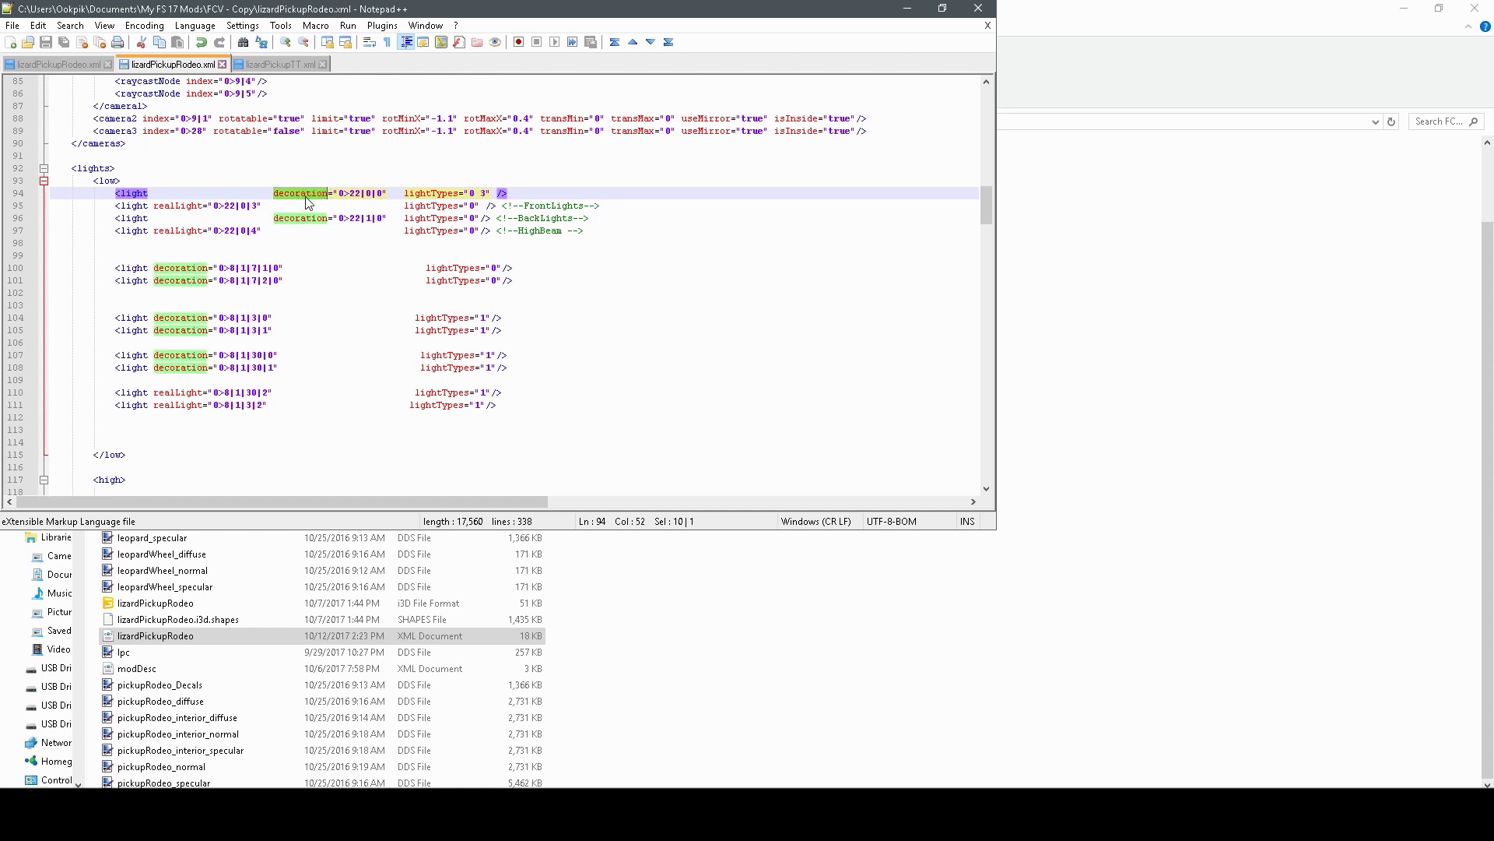
pyautogui.click(307, 193)
pyautogui.moveTo(284, 193); pyautogui.dragTo(325, 194)
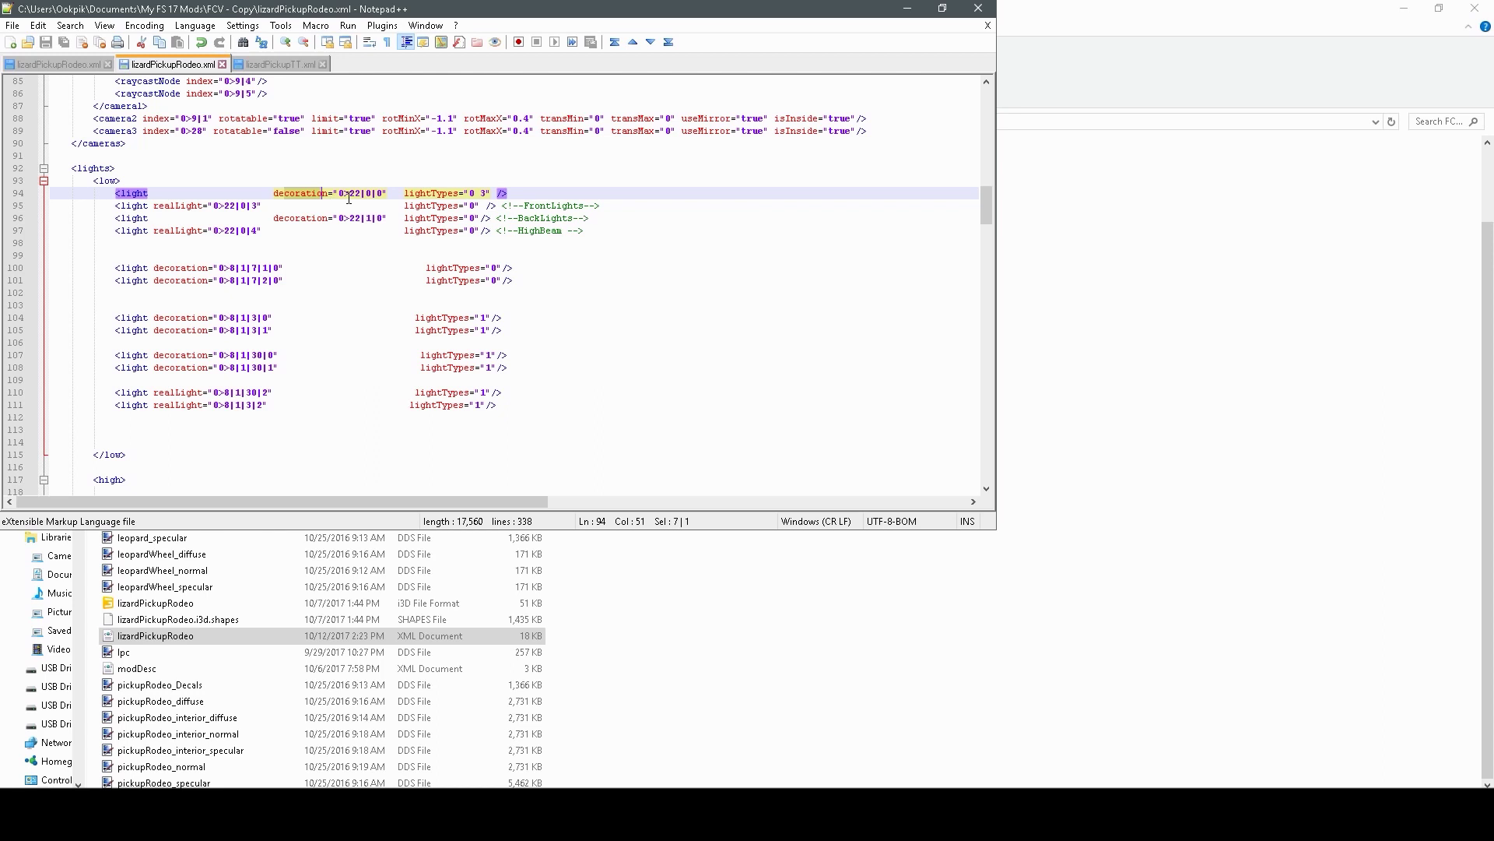
pyautogui.click(330, 195)
pyautogui.moveTo(330, 194); pyautogui.dragTo(273, 195)
pyautogui.press('Right')
pyautogui.press('Right')
pyautogui.press('Right')
pyautogui.press('Right')
pyautogui.press('Right')
pyautogui.press('Right')
pyautogui.click(340, 195)
pyautogui.hotkey('shift', 'Right')
pyautogui.hotkey('shift', 'Right')
pyautogui.hotkey('shift', 'Right')
pyautogui.hotkey('shift', 'Right')
pyautogui.hotkey('shift', 'Right')
pyautogui.hotkey('shift', 'Right')
pyautogui.hotkey('shift', 'Right')
pyautogui.hotkey('alt', 'Tab')
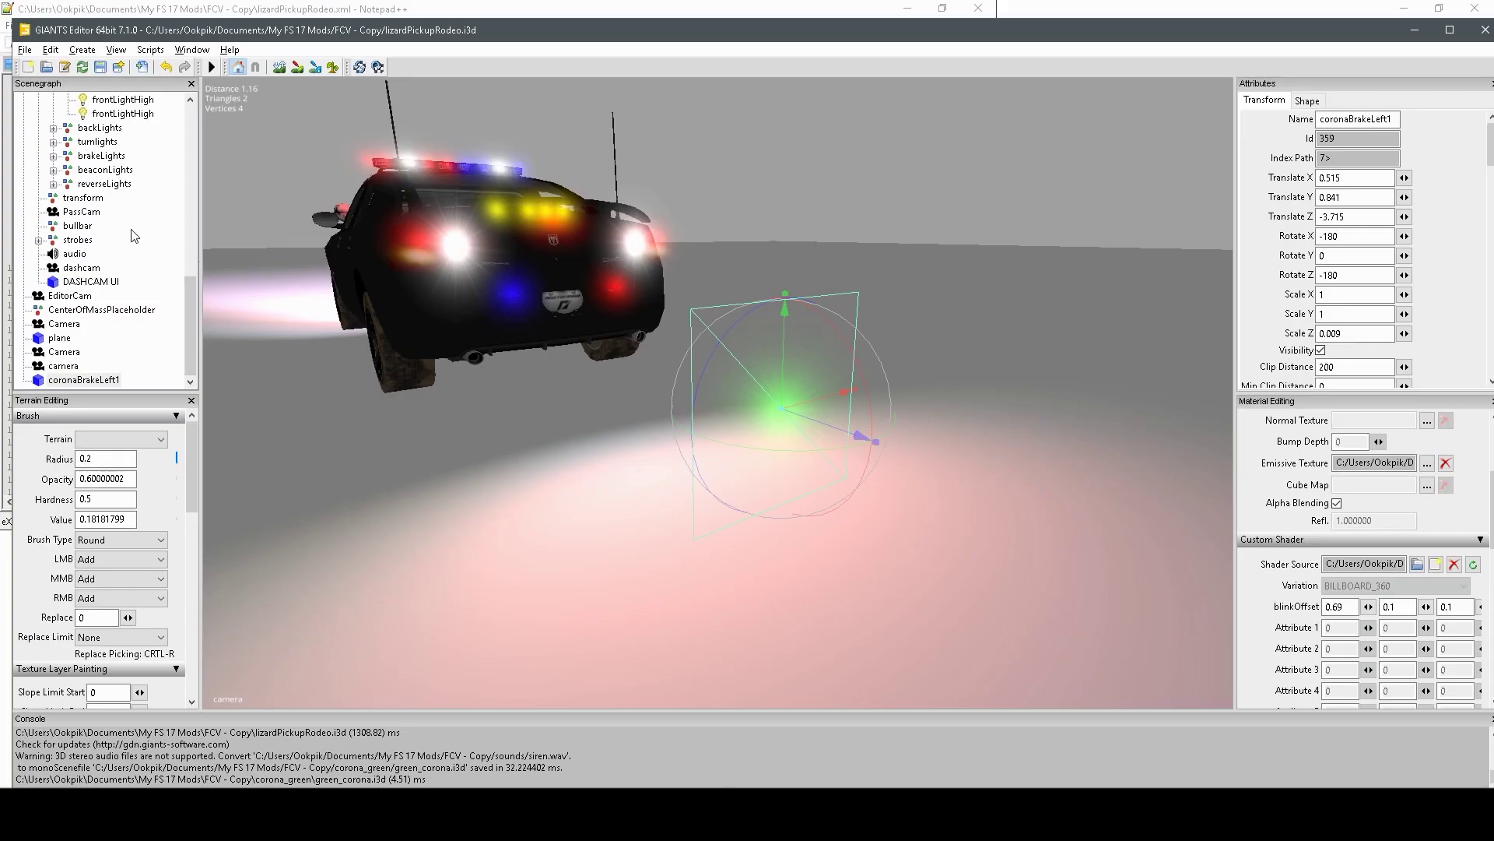
# Confirm the coronas group's Index Path is 0>22|0|0, checking lightsCorona1 and lightBeam20 too
pyautogui.scroll(7, 114, 240)
pyautogui.click(115, 240)
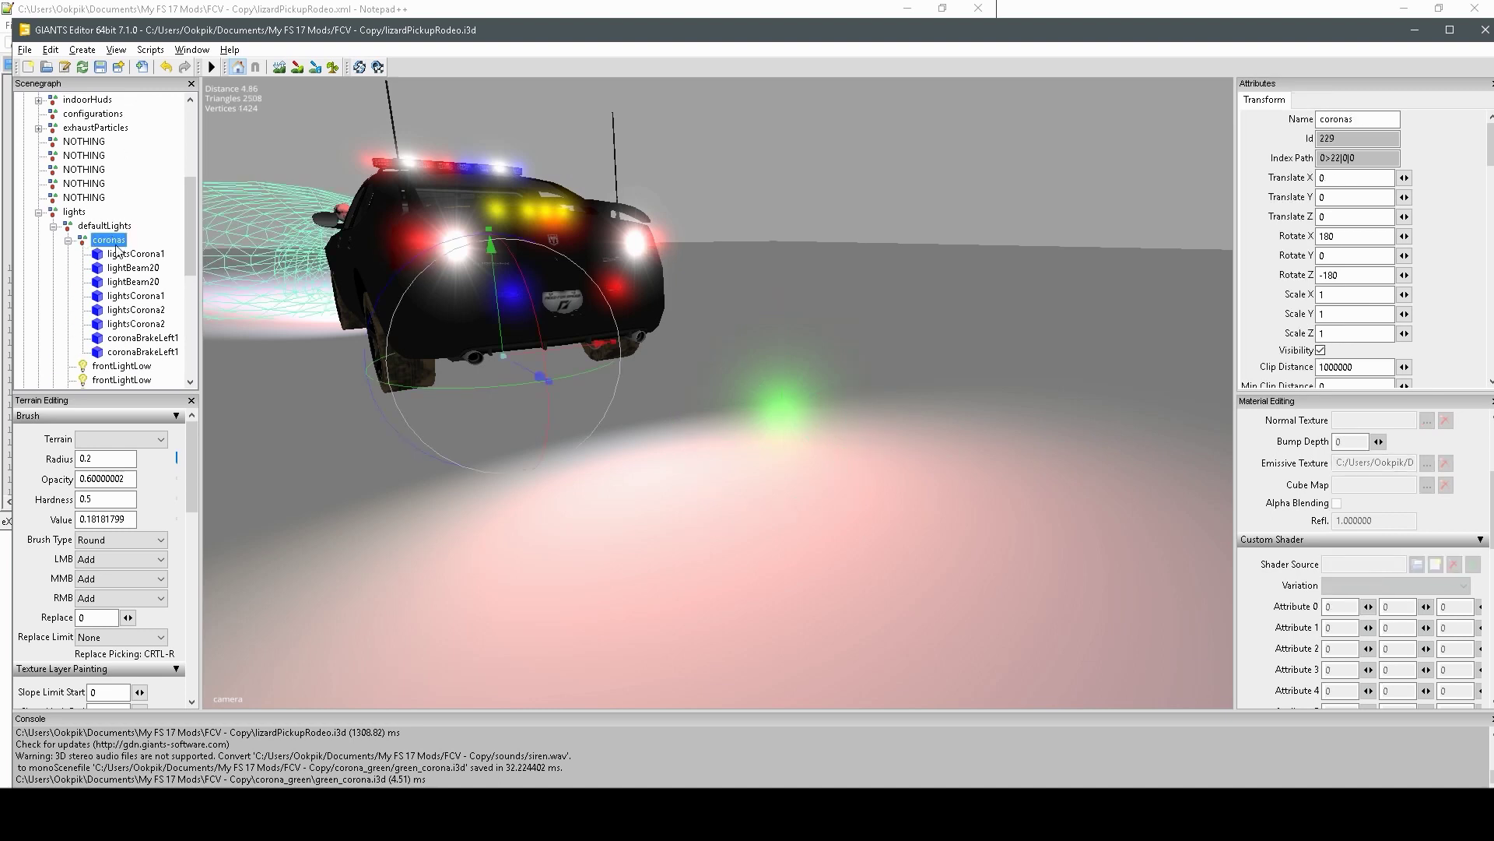
pyautogui.moveTo(1393, 159); pyautogui.dragTo(1313, 159)
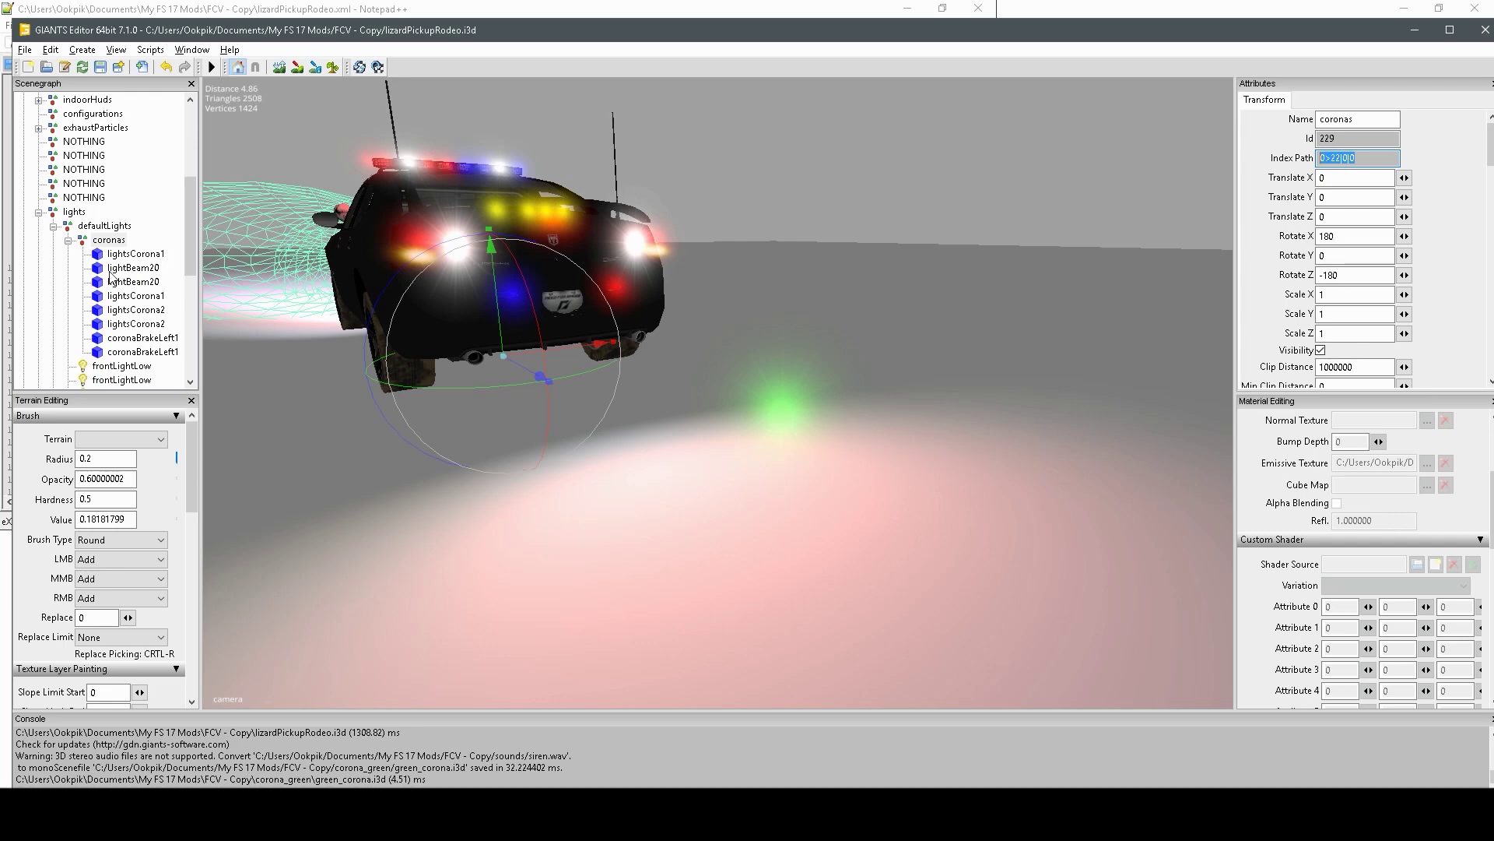
pyautogui.click(130, 257)
pyautogui.click(116, 268)
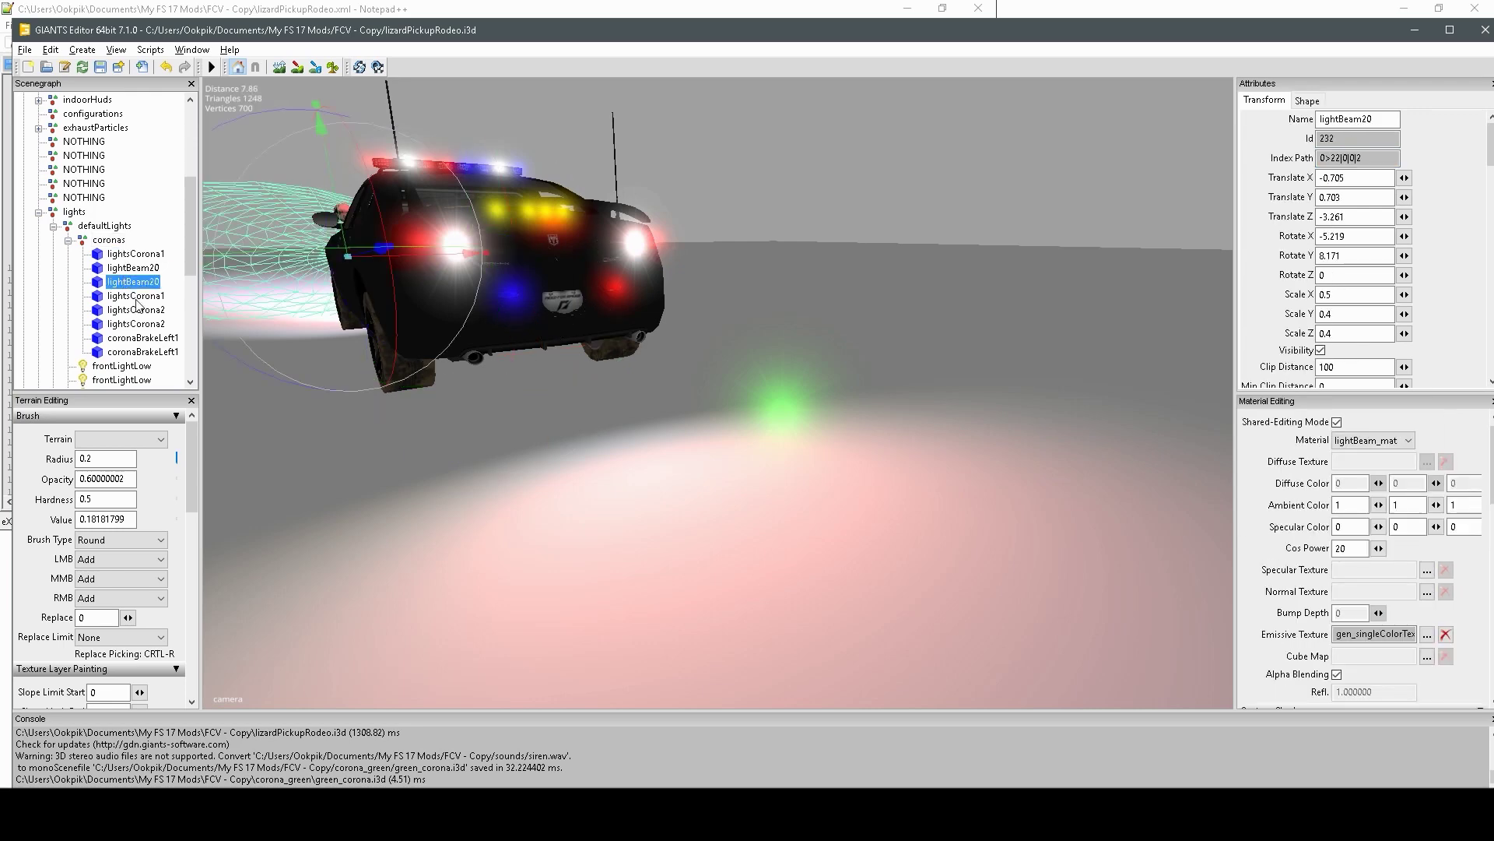
pyautogui.click(109, 239)
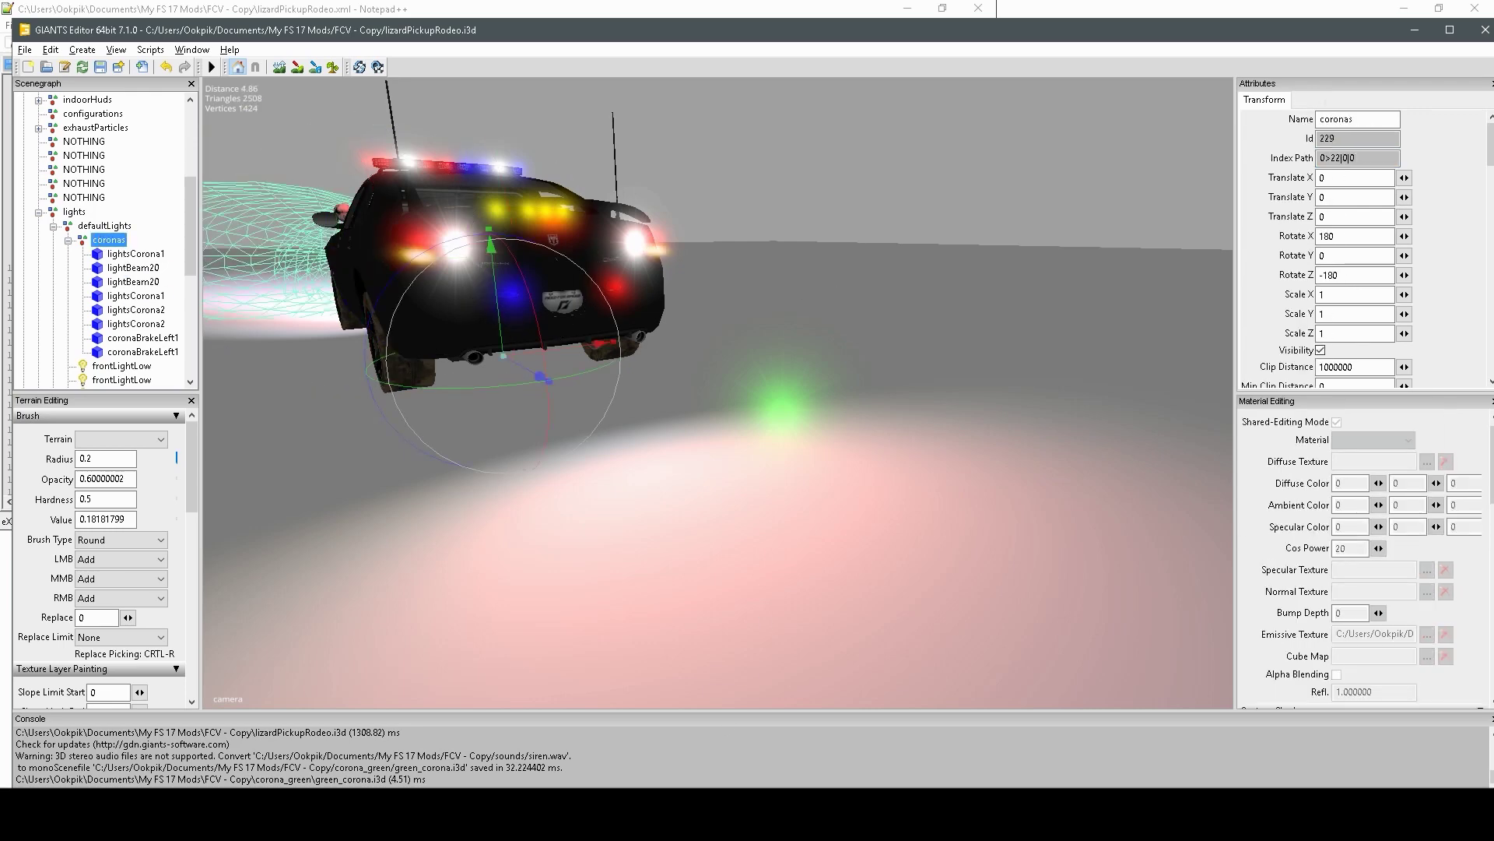
pyautogui.hotkey('alt', 'Tab')
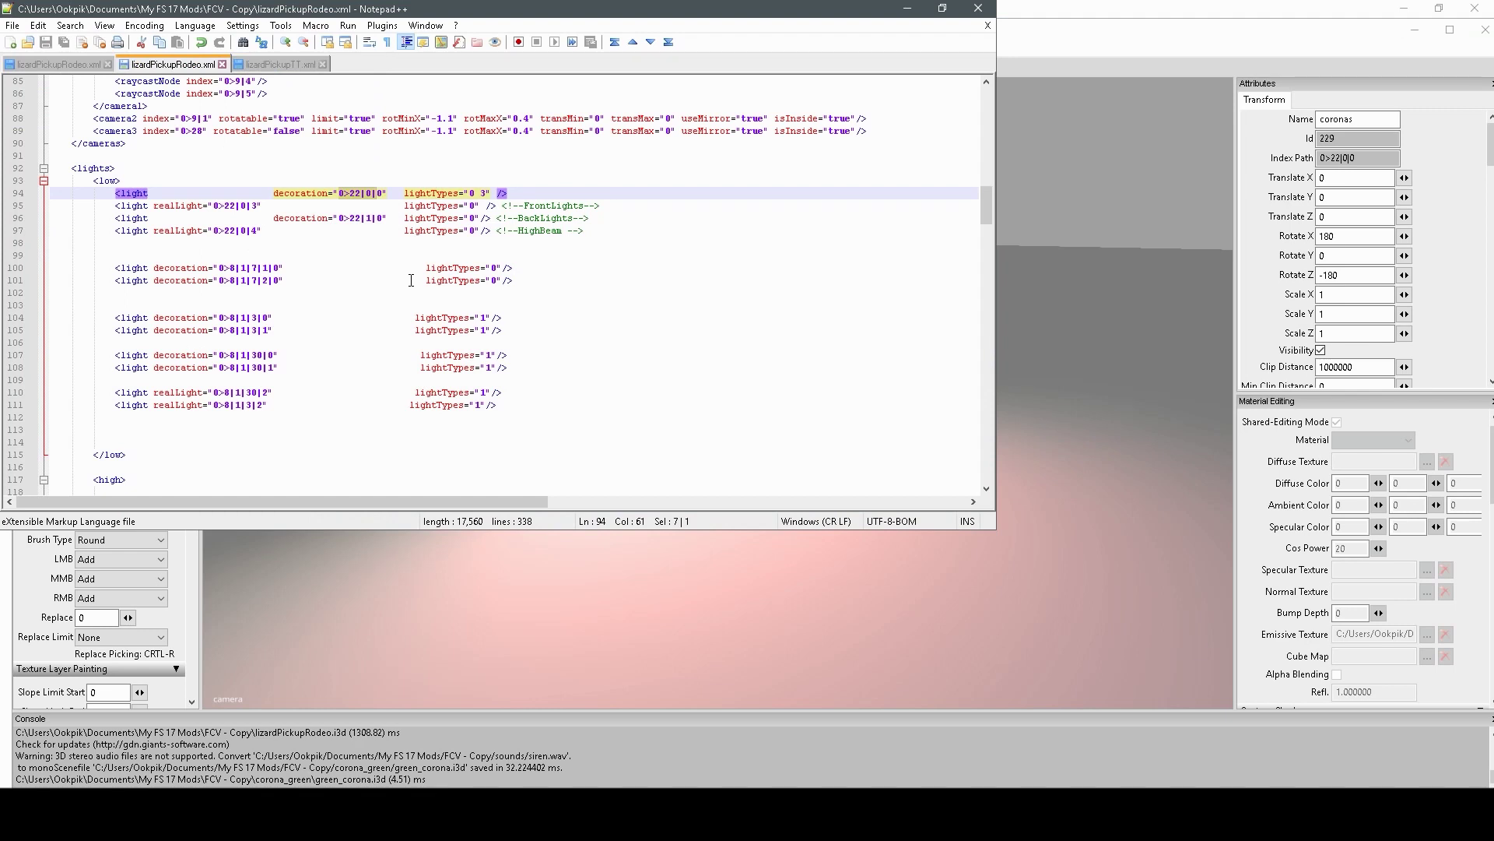